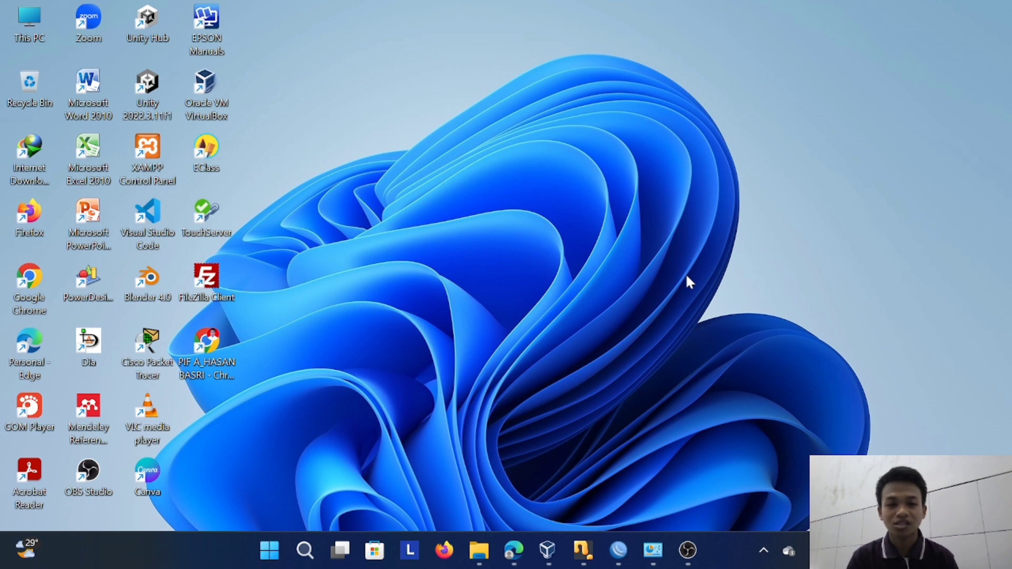
Read the Module 4 assignment in the browser for the required IP address and the sites to block.
{"action": "left_click", "coordinate": [519, 546]}
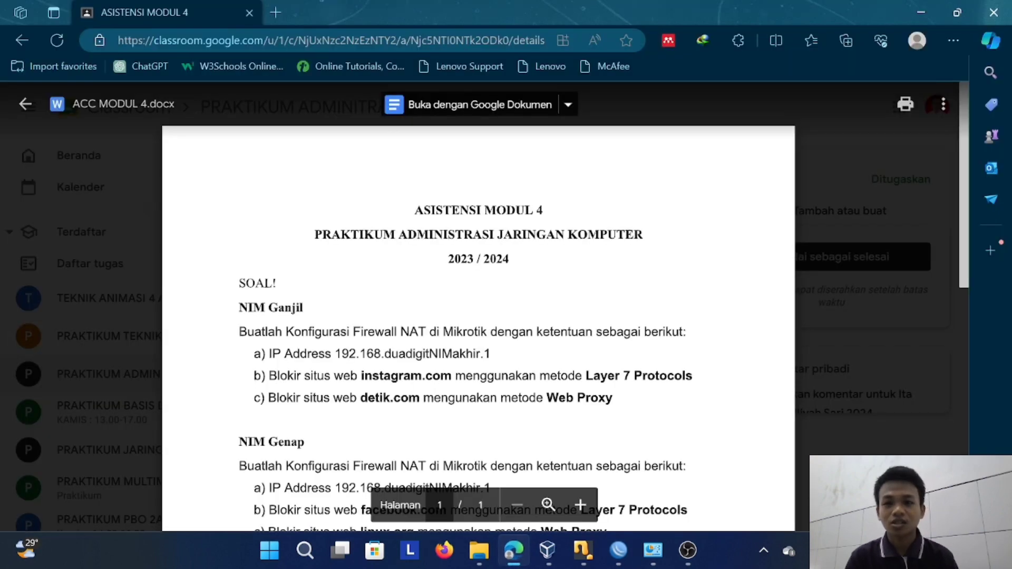
{"action": "scroll", "coordinate": [478, 316], "scroll_direction": "down", "scroll_amount": 2}
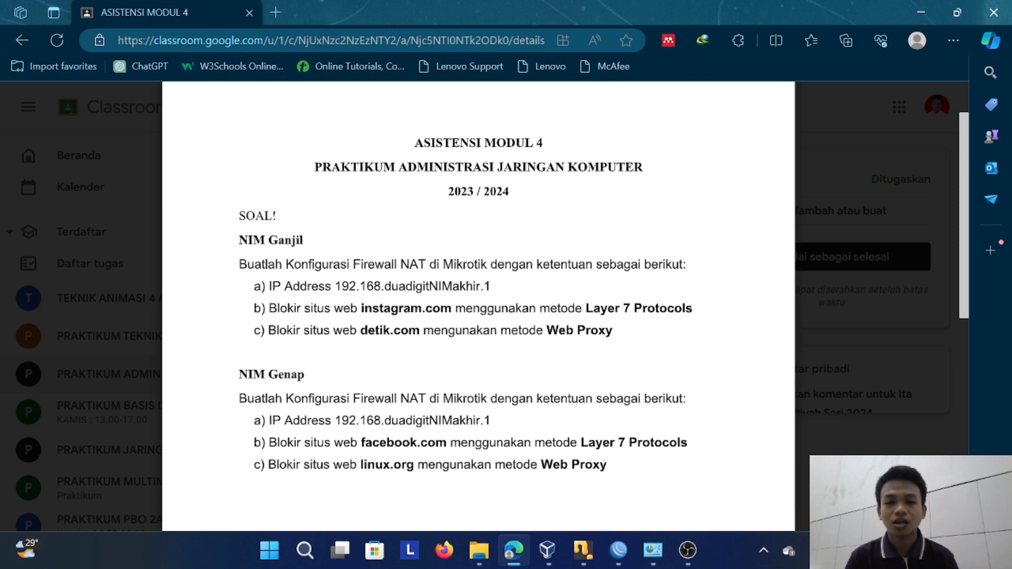
{"action": "left_click", "coordinate": [914, 13]}
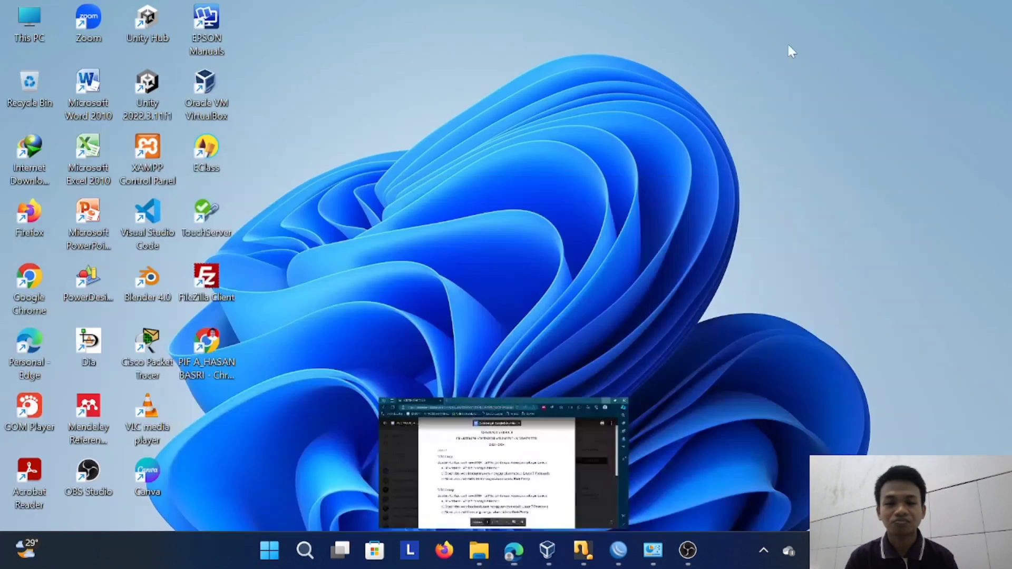
Check the running MikroTik virtual machine in VirtualBox and switch to the WinBox session.
{"action": "left_click", "coordinate": [548, 550]}
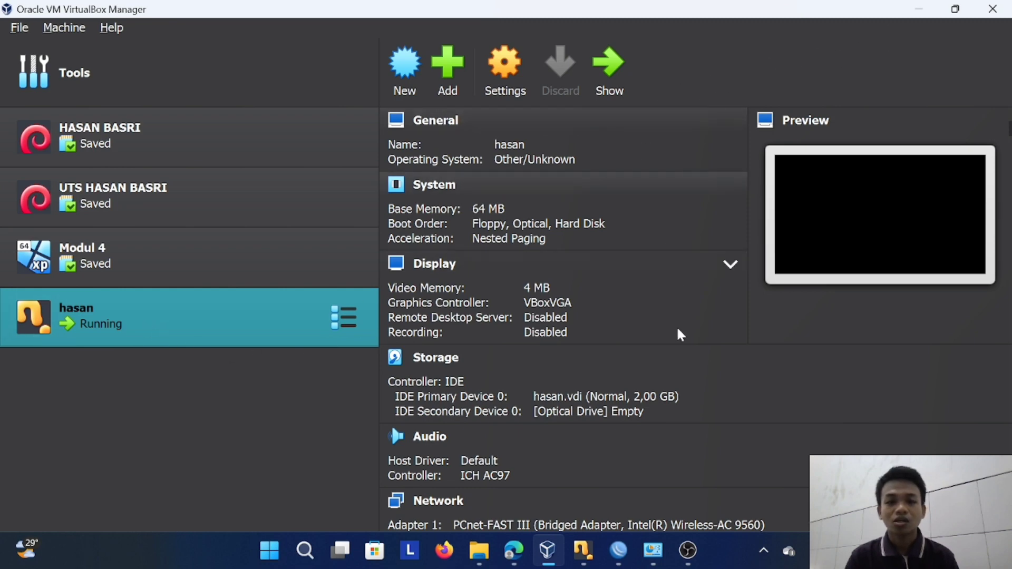
{"action": "mouse_move", "coordinate": [585, 542]}
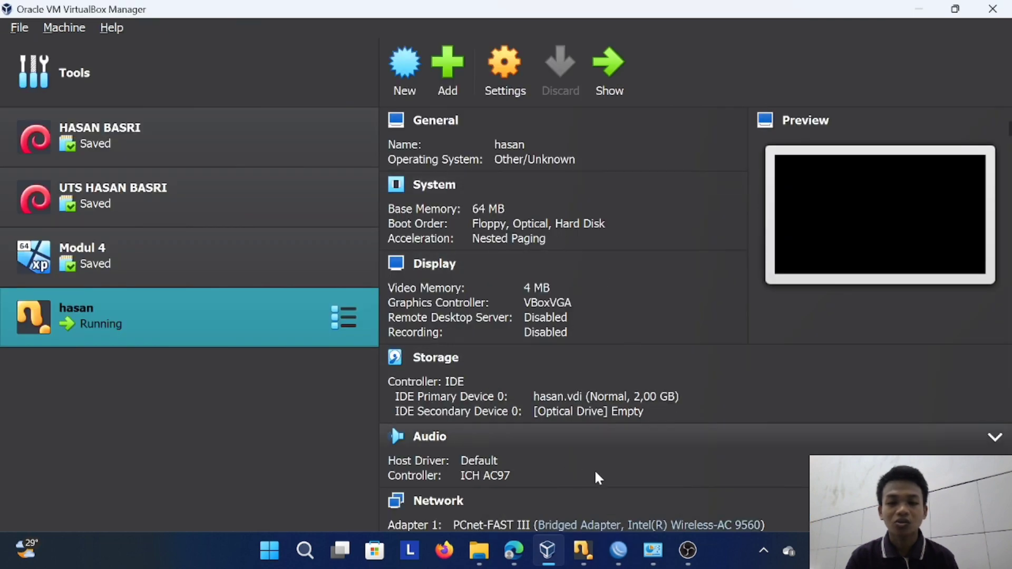
{"action": "mouse_move", "coordinate": [618, 549]}
{"action": "left_click", "coordinate": [622, 497]}
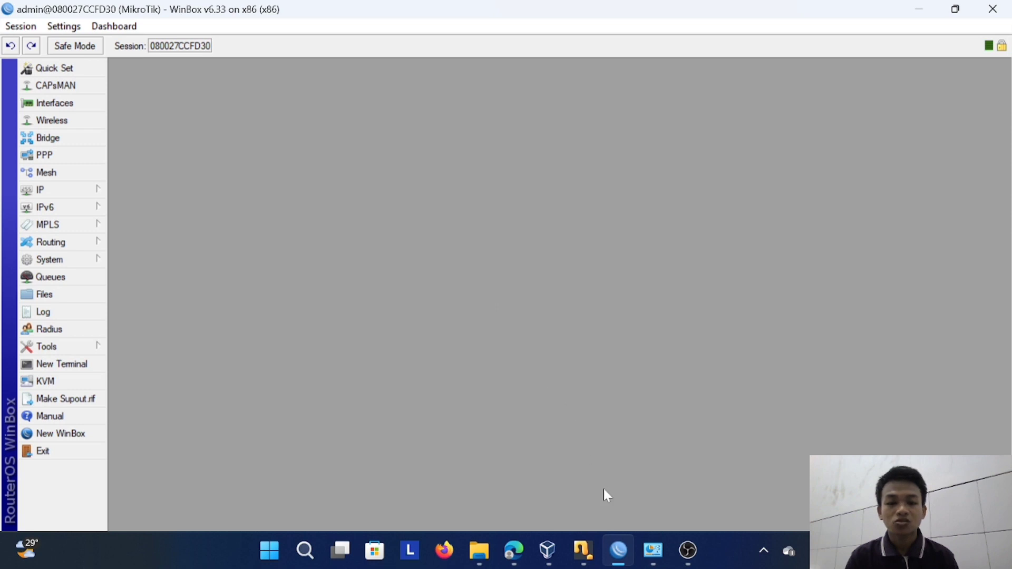
{"action": "mouse_move", "coordinate": [618, 550]}
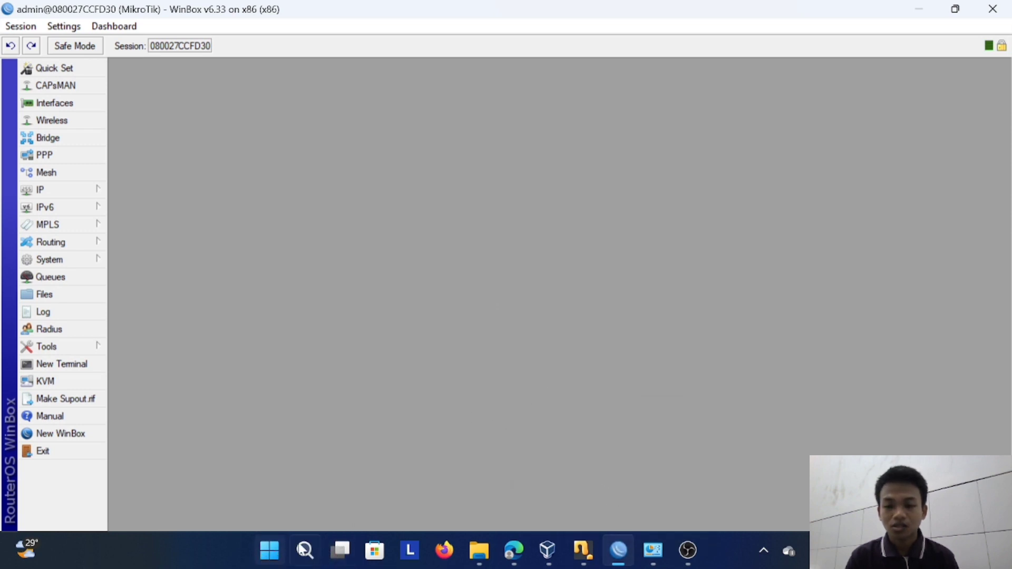
Start a new entry in the router's IP address list with the address 192.168.17.1/24.
{"action": "left_click", "coordinate": [59, 192]}
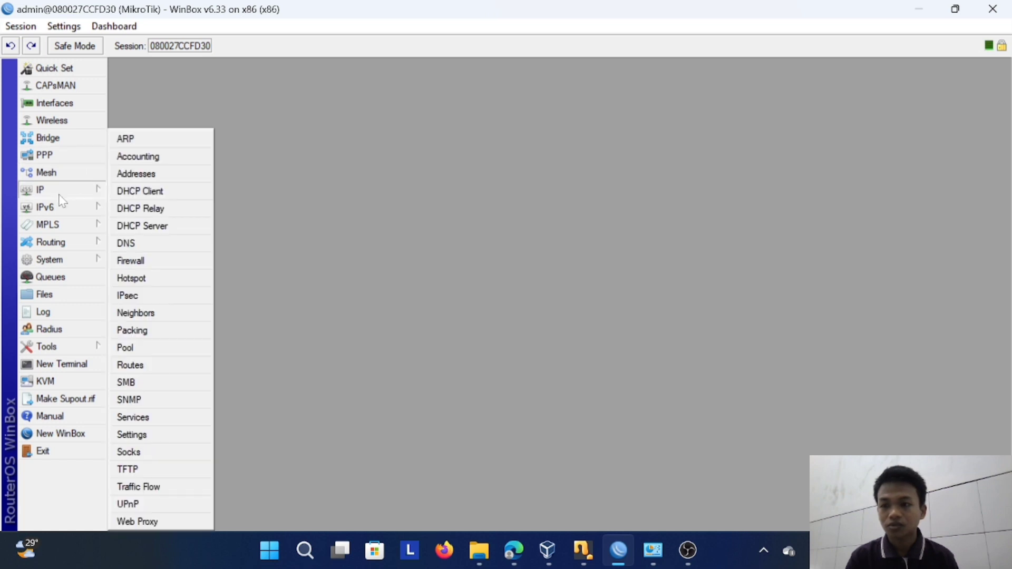
{"action": "left_click", "coordinate": [212, 108]}
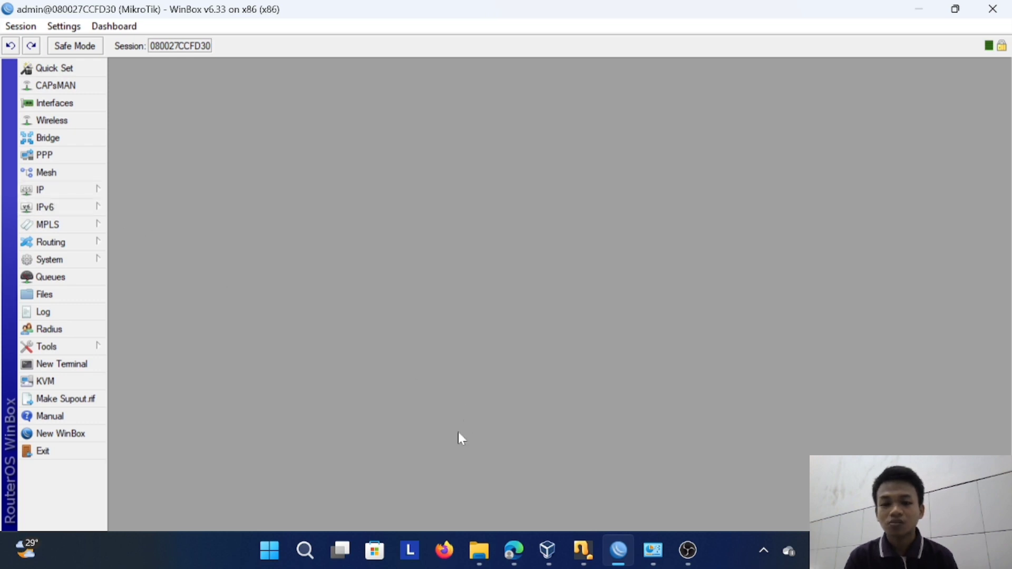
{"action": "left_click", "coordinate": [52, 193]}
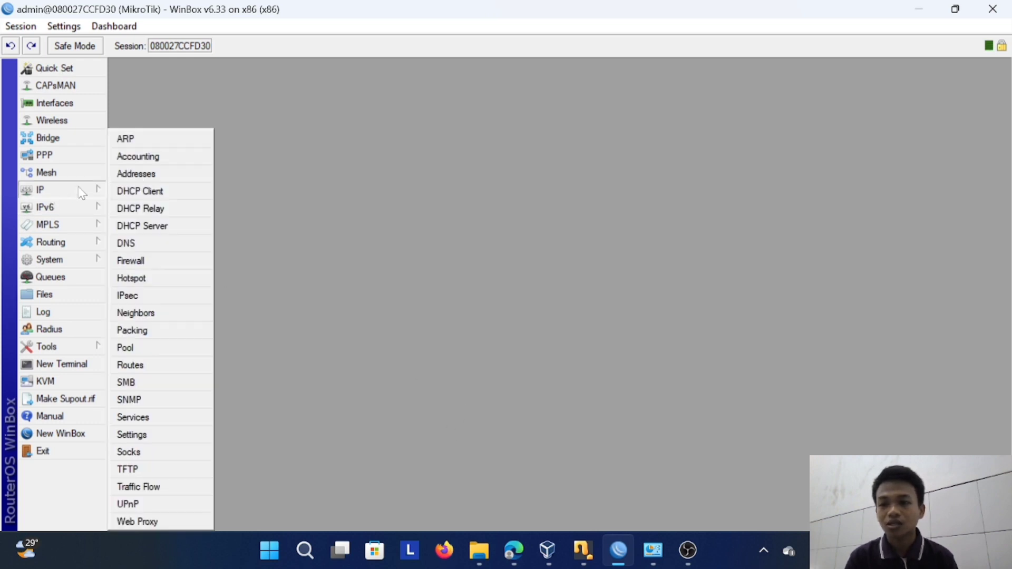
{"action": "left_click", "coordinate": [141, 178]}
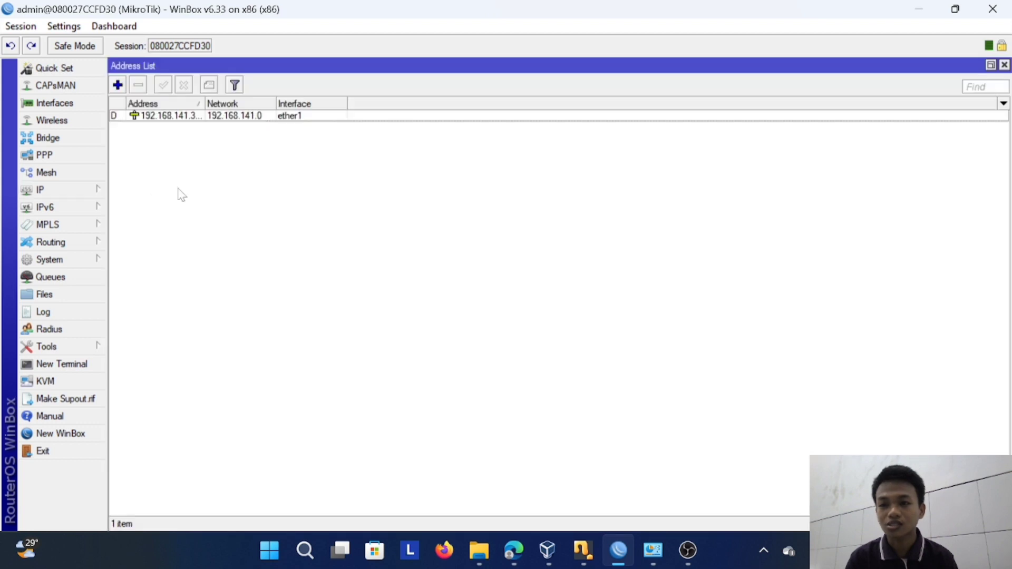
{"action": "left_click", "coordinate": [117, 85]}
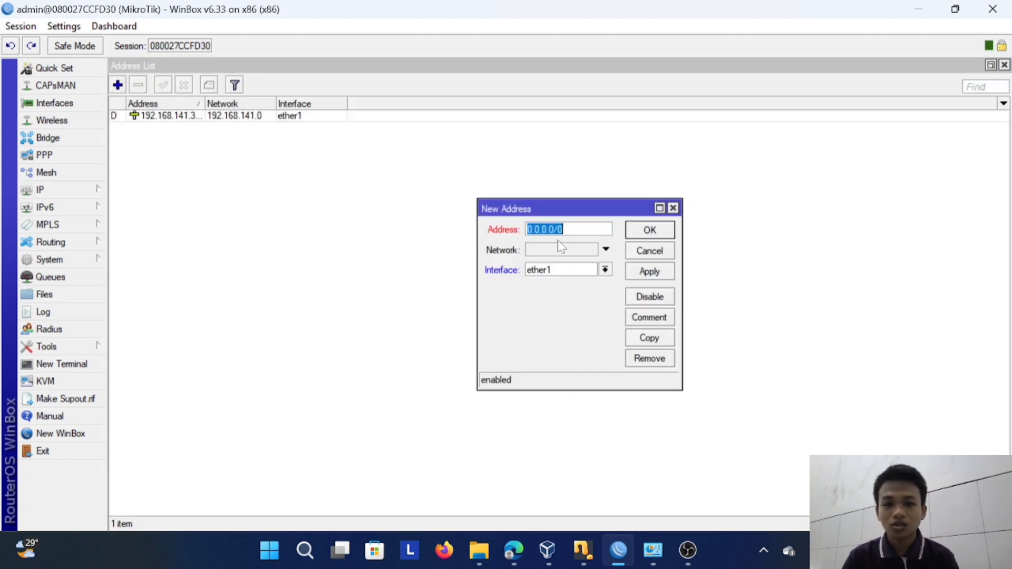
{"action": "type", "text": "19"}
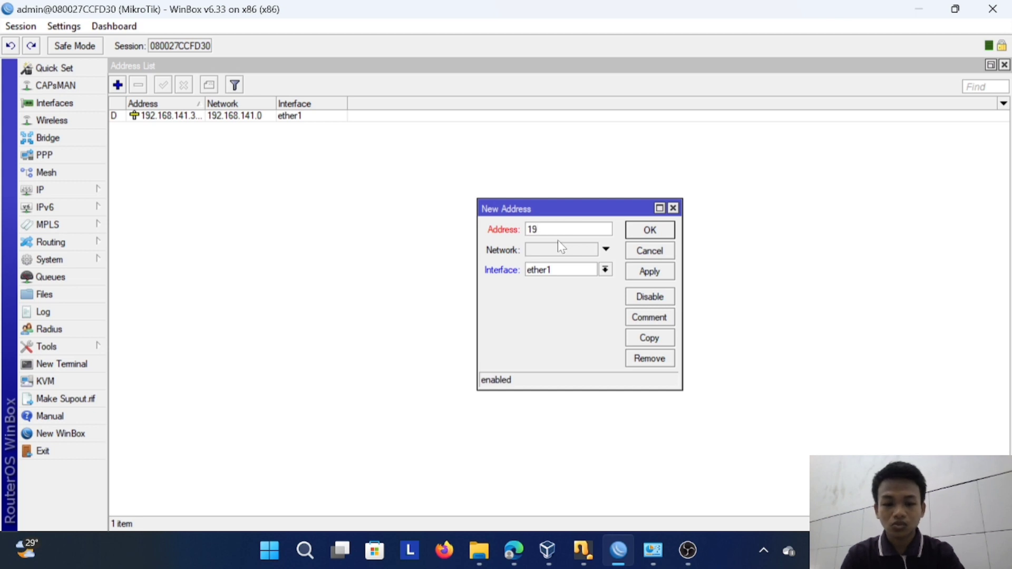
{"action": "type", "text": "2.168"}
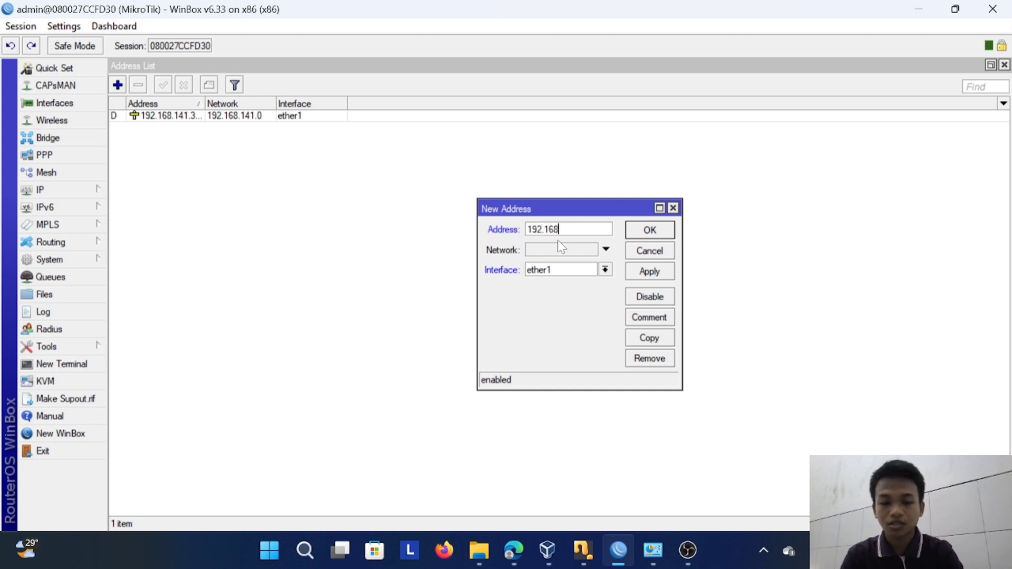
{"action": "type", "text": ".1"}
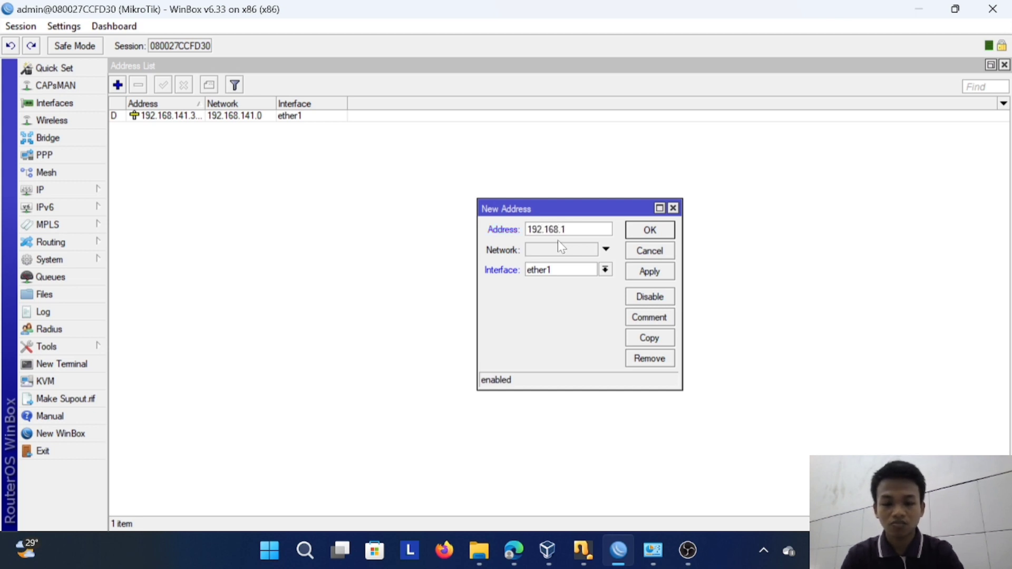
{"action": "type", "text": "7.1"}
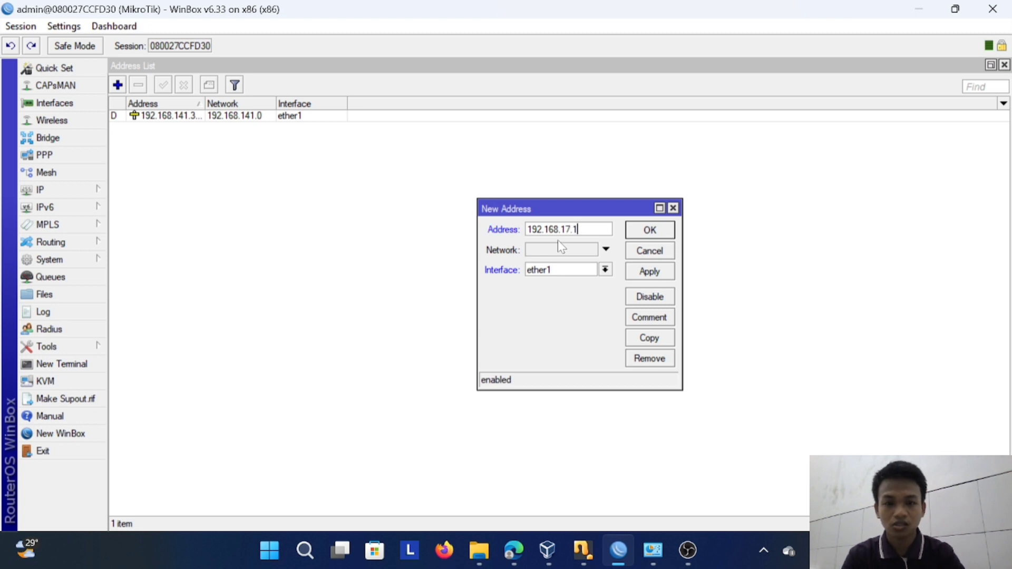
{"action": "type", "text": "/24"}
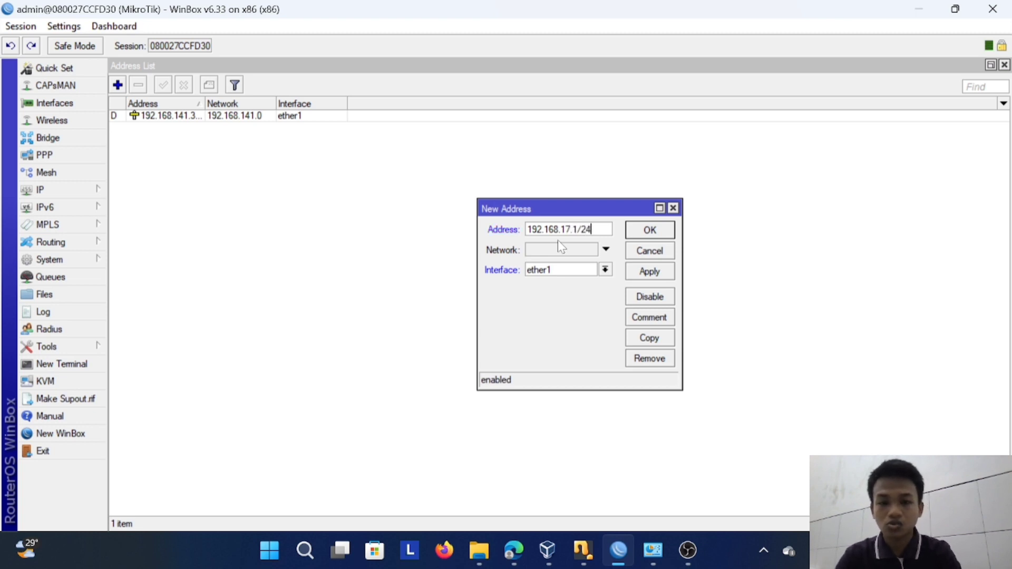
Set the new address's network to 192.168.17.0 and its interface to ether2, and save the entry.
{"action": "left_click", "coordinate": [561, 255]}
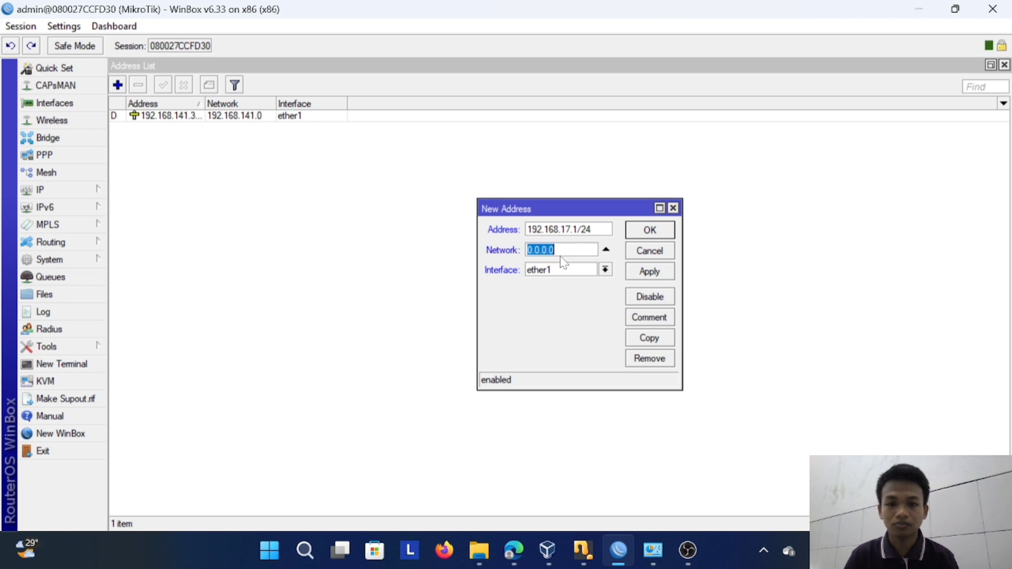
{"action": "type", "text": "192.168.1"}
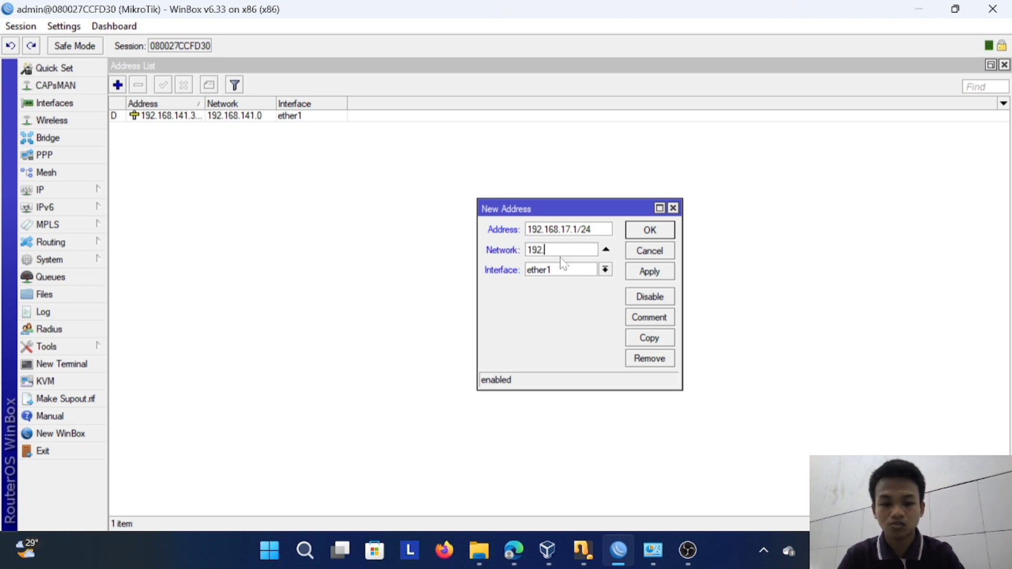
{"action": "type", "text": "7.0"}
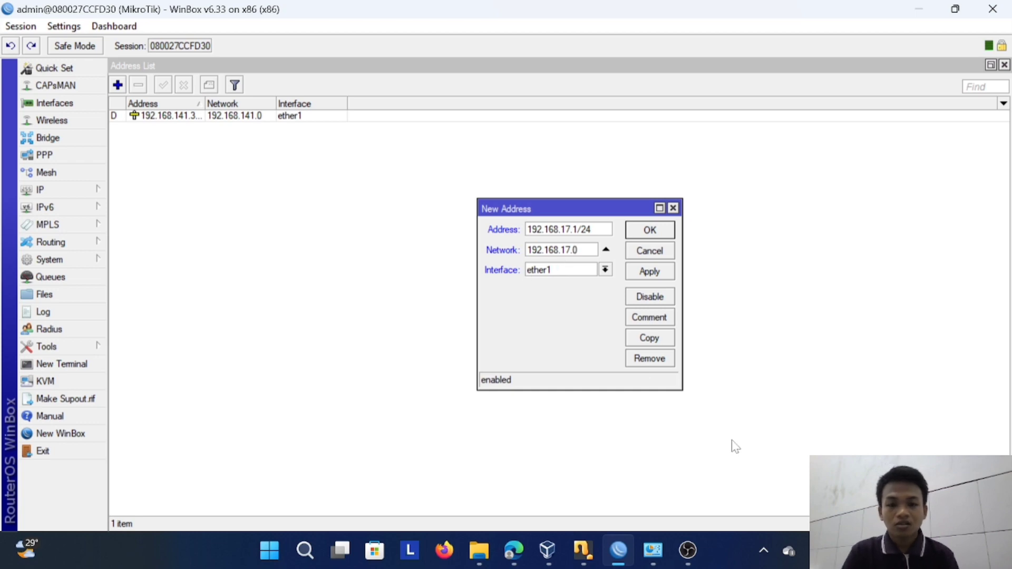
{"action": "left_click", "coordinate": [604, 271]}
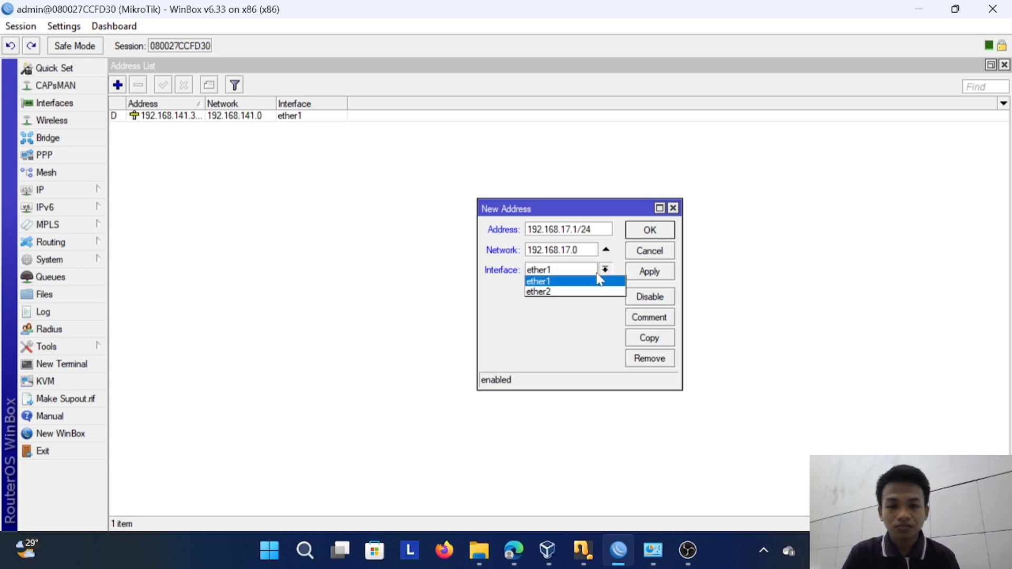
{"action": "left_click", "coordinate": [582, 291]}
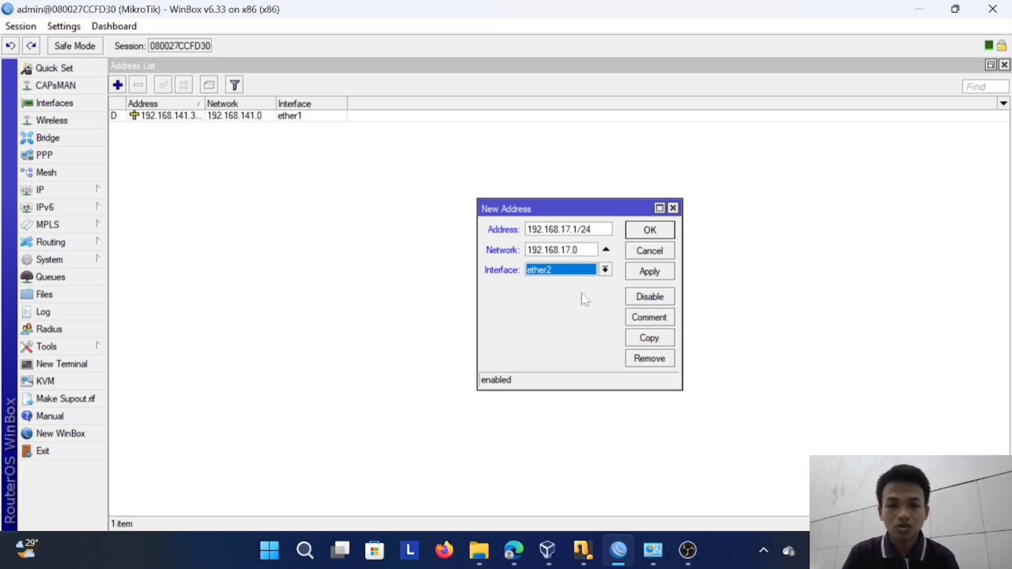
{"action": "left_click", "coordinate": [655, 272]}
{"action": "left_click", "coordinate": [650, 231]}
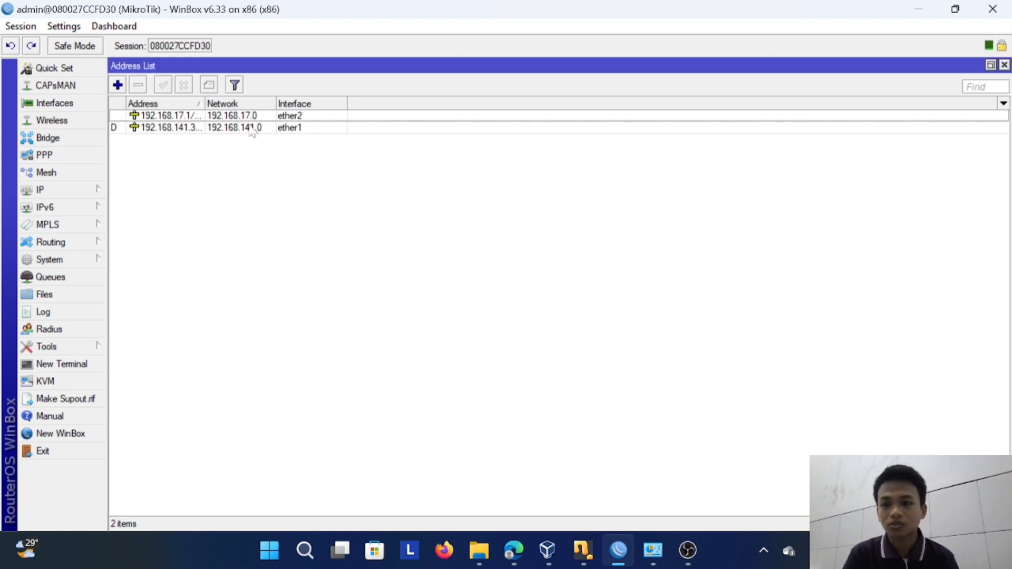
Open the router's DNS settings and check the configured server address and remote request option.
{"action": "left_click", "coordinate": [79, 191]}
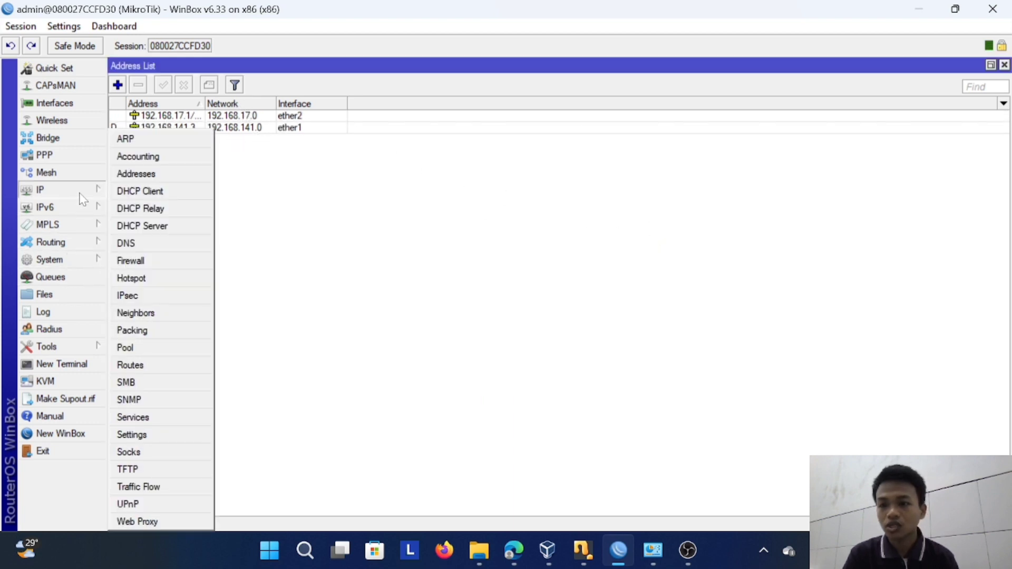
{"action": "left_click", "coordinate": [179, 248]}
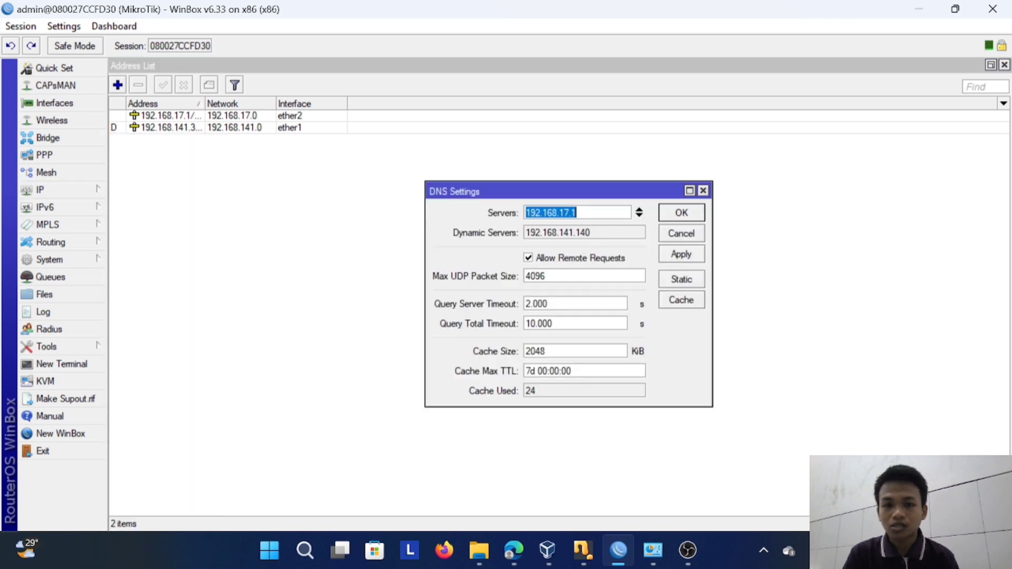
{"action": "left_click", "coordinate": [576, 212]}
{"action": "left_click_drag", "start_coordinate": [575, 211], "coordinate": [526, 212]}
{"action": "left_click", "coordinate": [576, 212]}
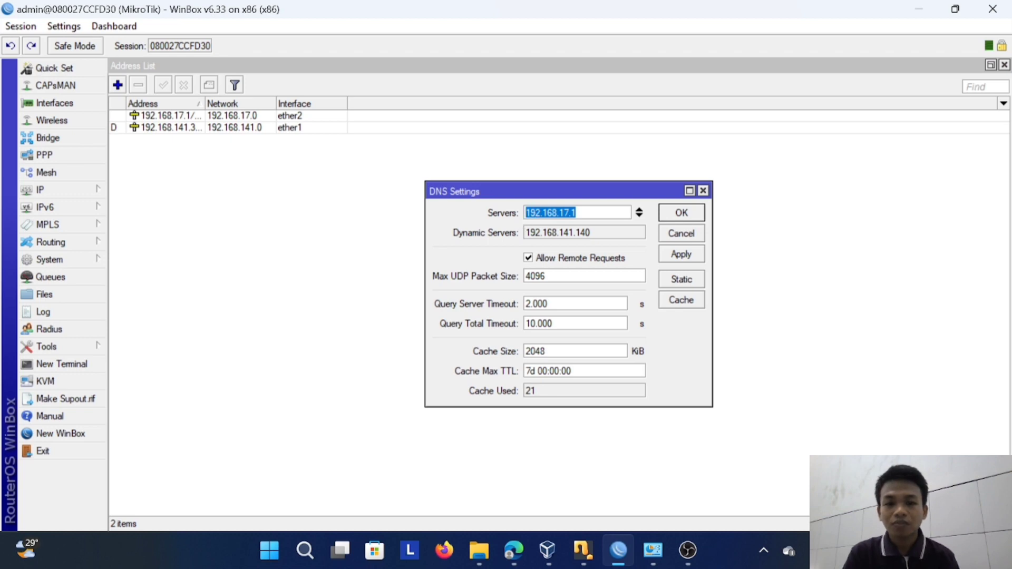
{"action": "left_click", "coordinate": [575, 212]}
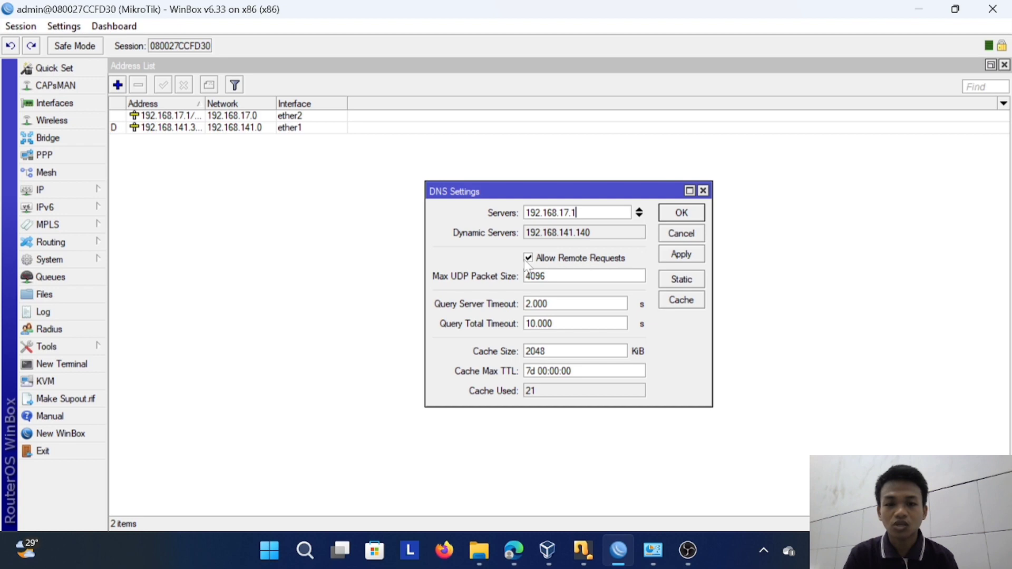
Delete the existing entry from the static DNS list.
{"action": "left_click", "coordinate": [681, 279]}
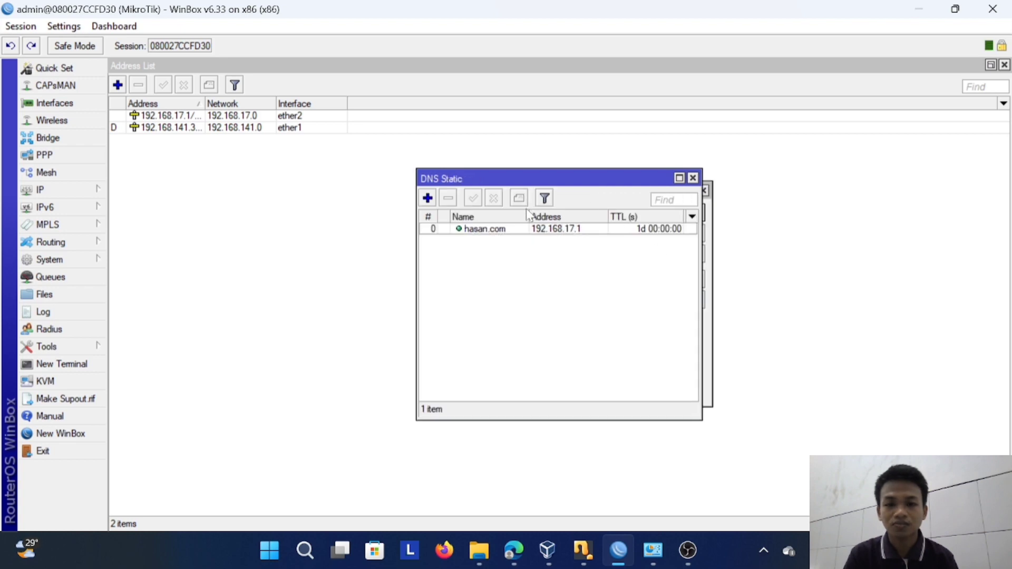
{"action": "left_click", "coordinate": [487, 229]}
{"action": "left_click", "coordinate": [450, 200]}
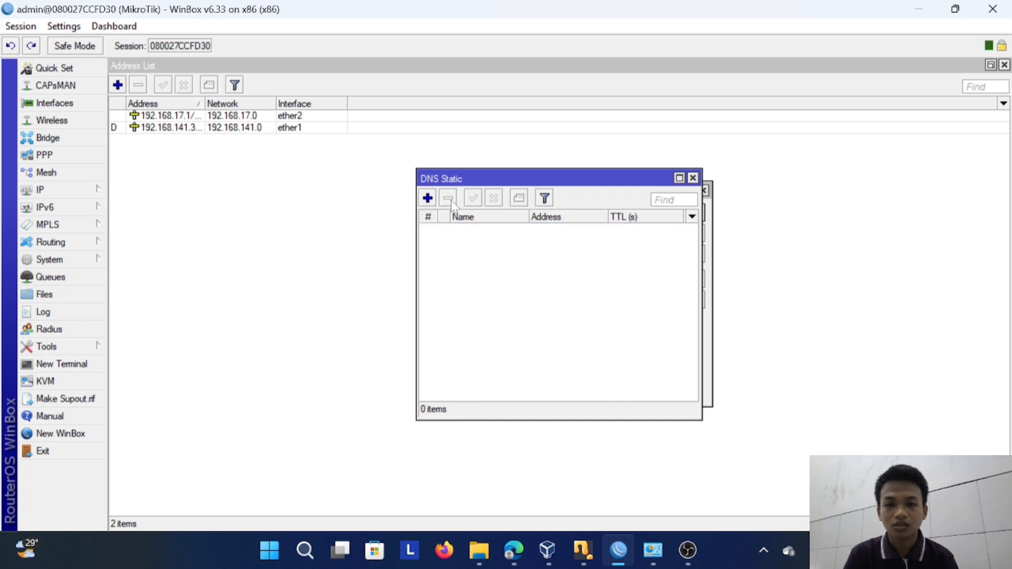
Add a static DNS entry named hasan17.com with the address 192.168.17.1 and save it.
{"action": "left_click", "coordinate": [427, 199]}
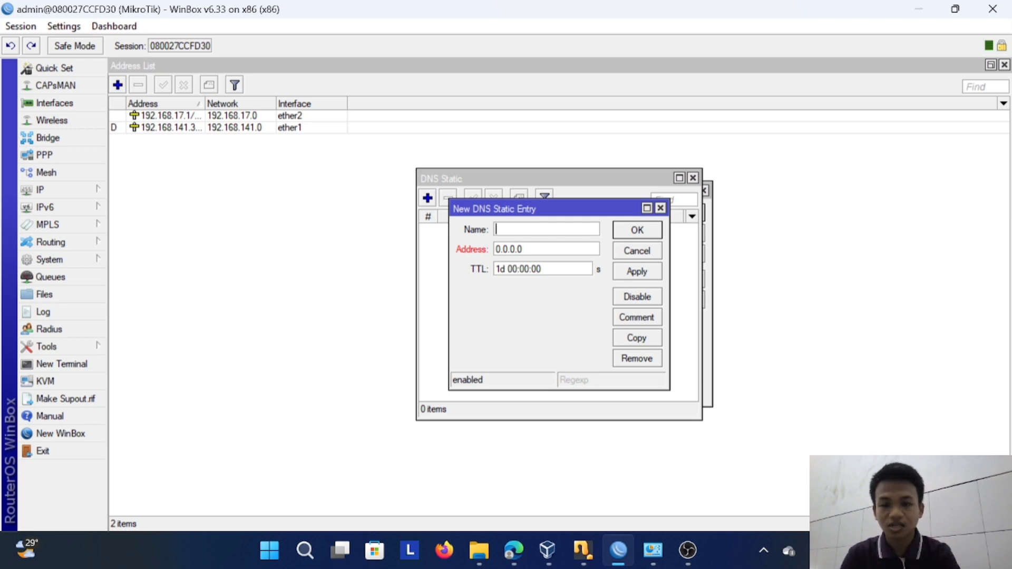
{"action": "type", "text": "hasan1"}
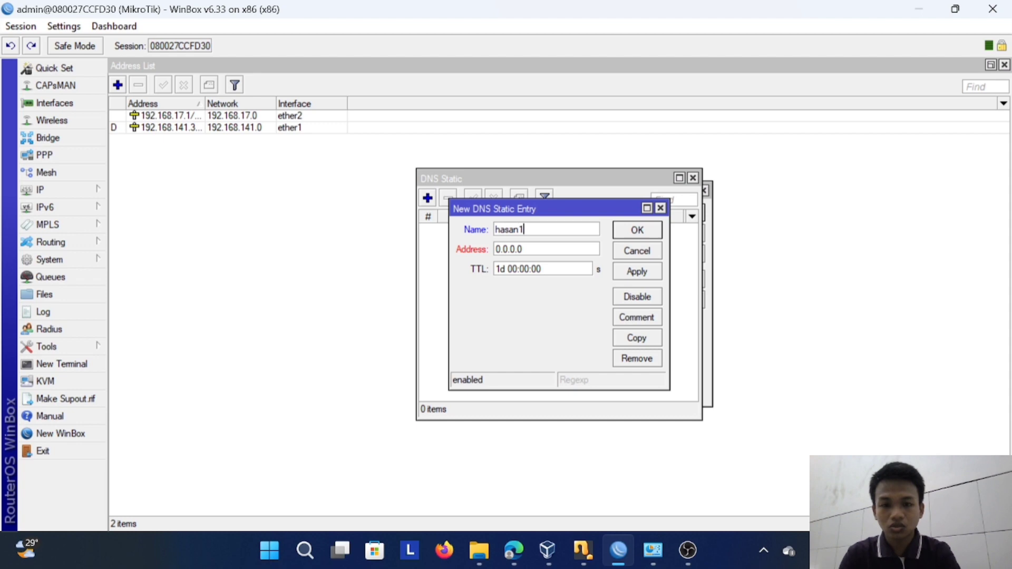
{"action": "type", "text": "7.com"}
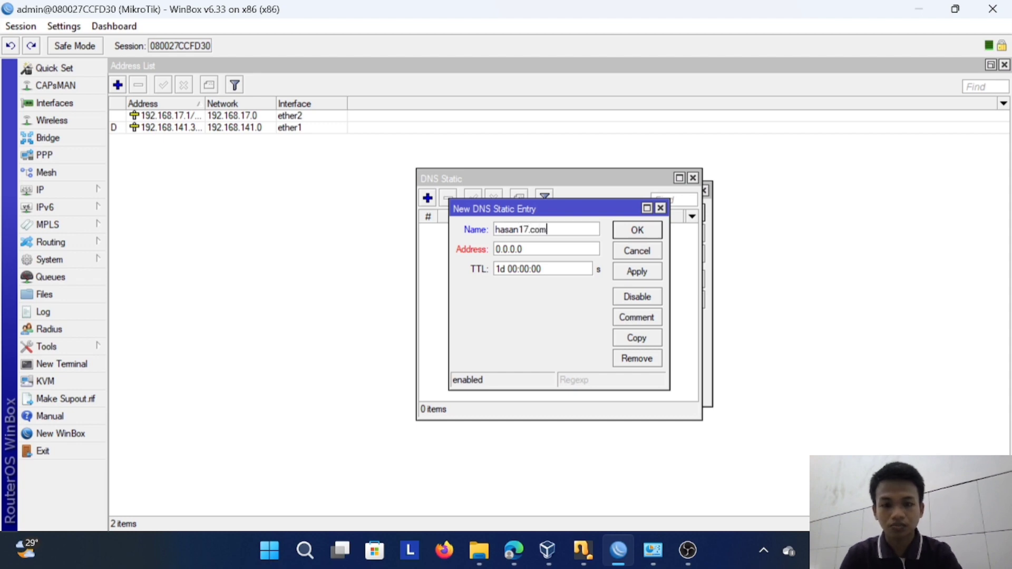
{"action": "key", "text": "Tab"}
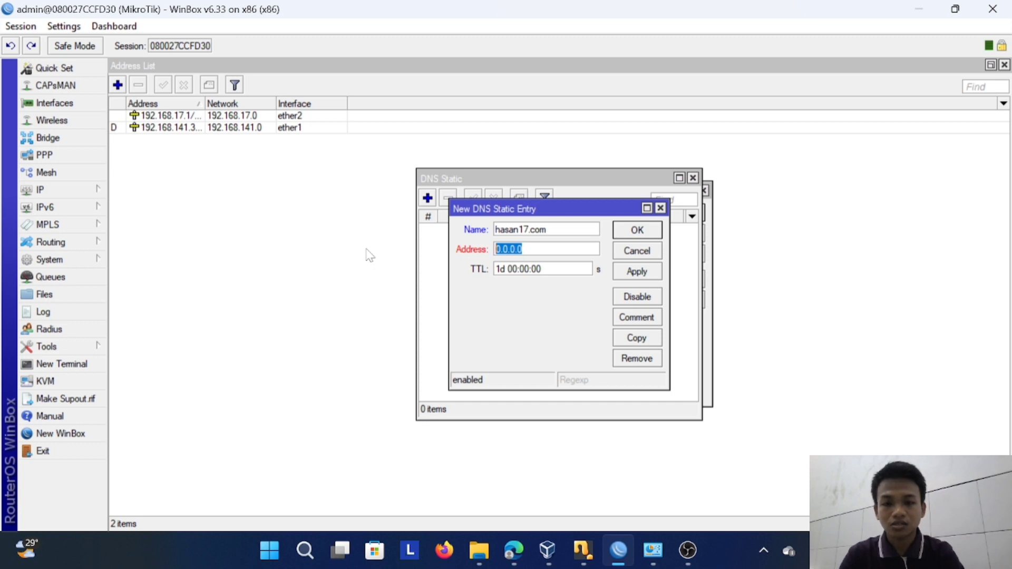
{"action": "type", "text": "192"}
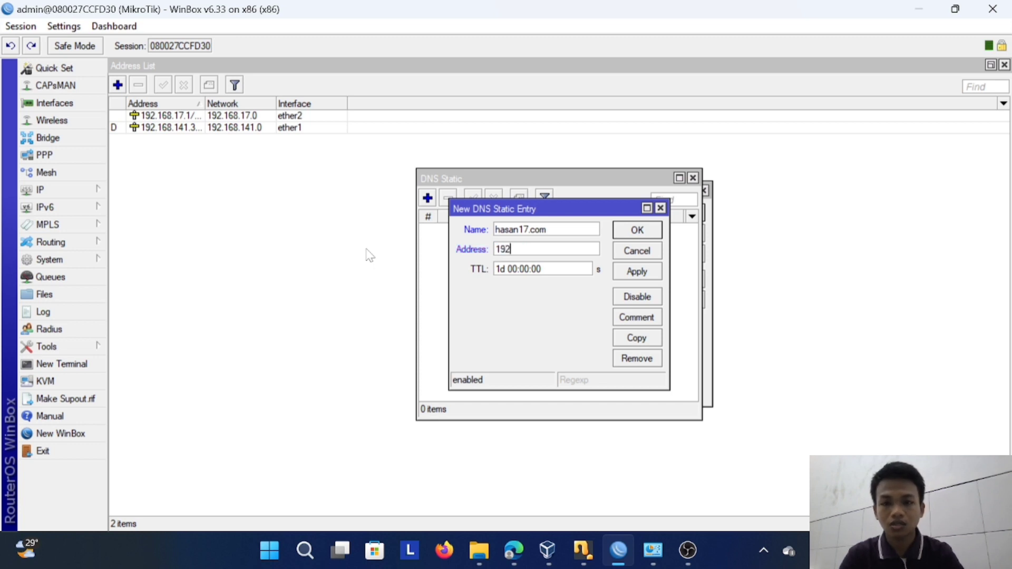
{"action": "type", "text": "."}
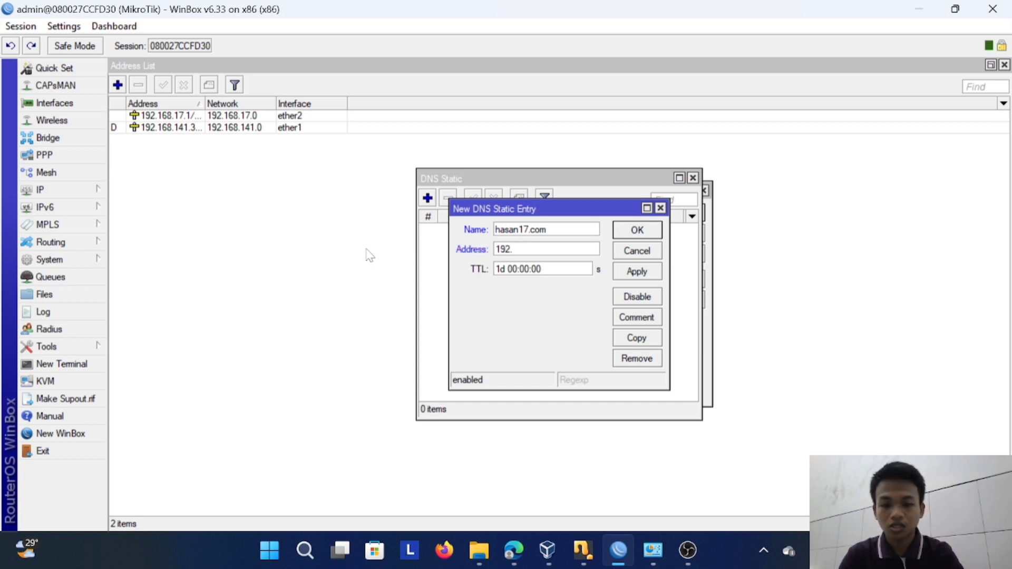
{"action": "type", "text": "168"}
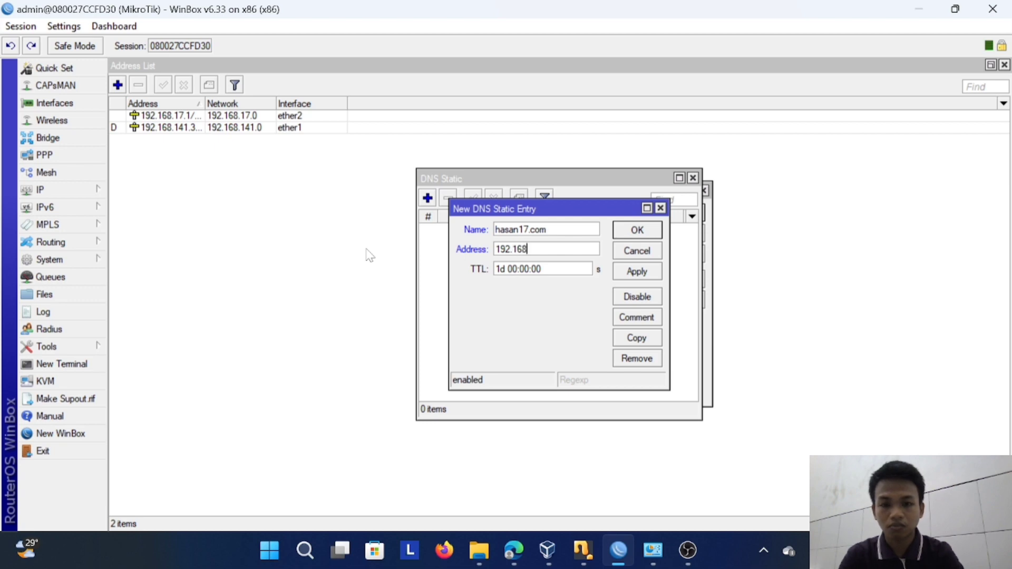
{"action": "type", "text": ".17.1"}
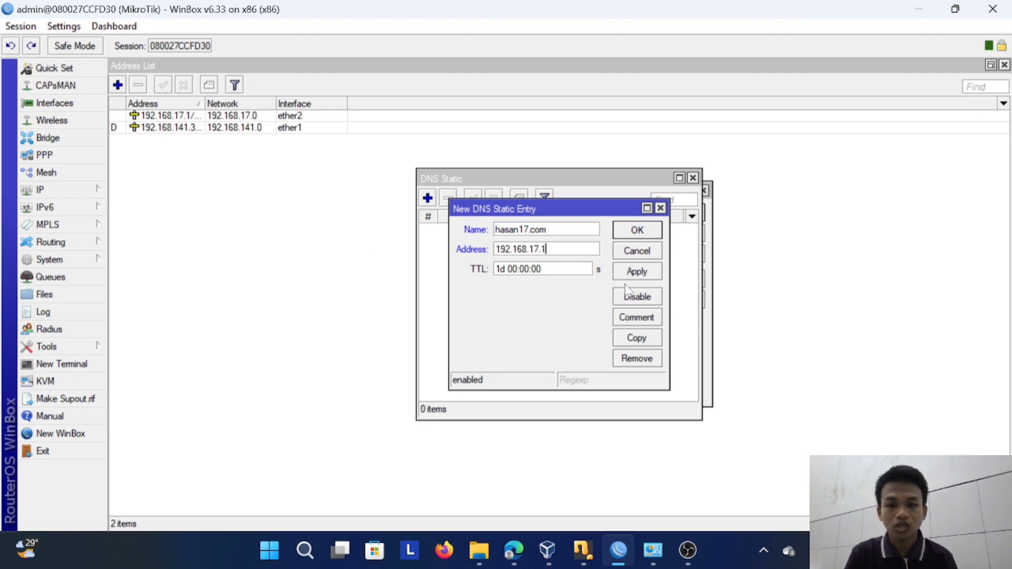
{"action": "left_click", "coordinate": [637, 271]}
{"action": "left_click", "coordinate": [638, 229]}
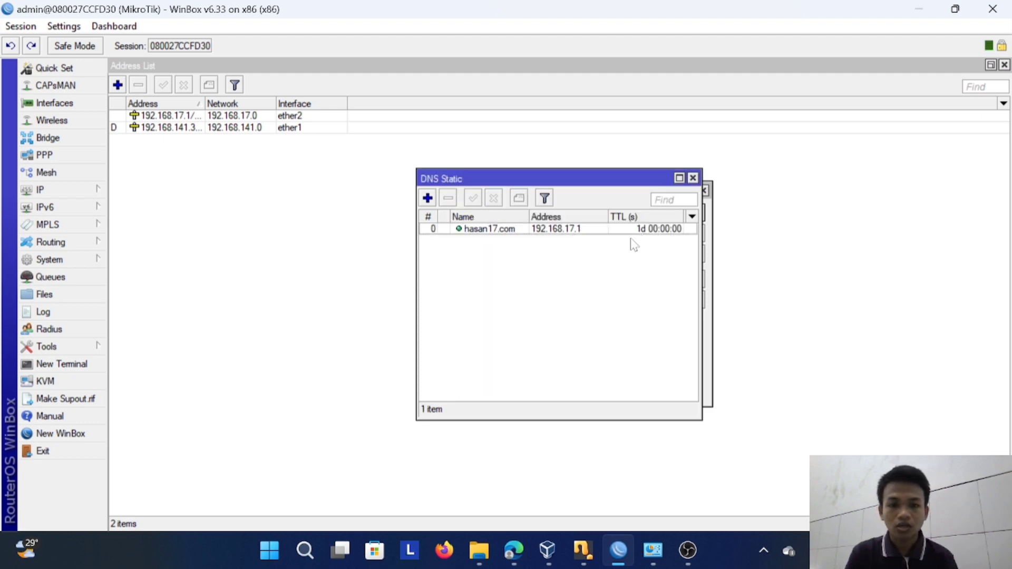
Close the static DNS list, apply the router's DNS settings and close them.
{"action": "left_click", "coordinate": [692, 178]}
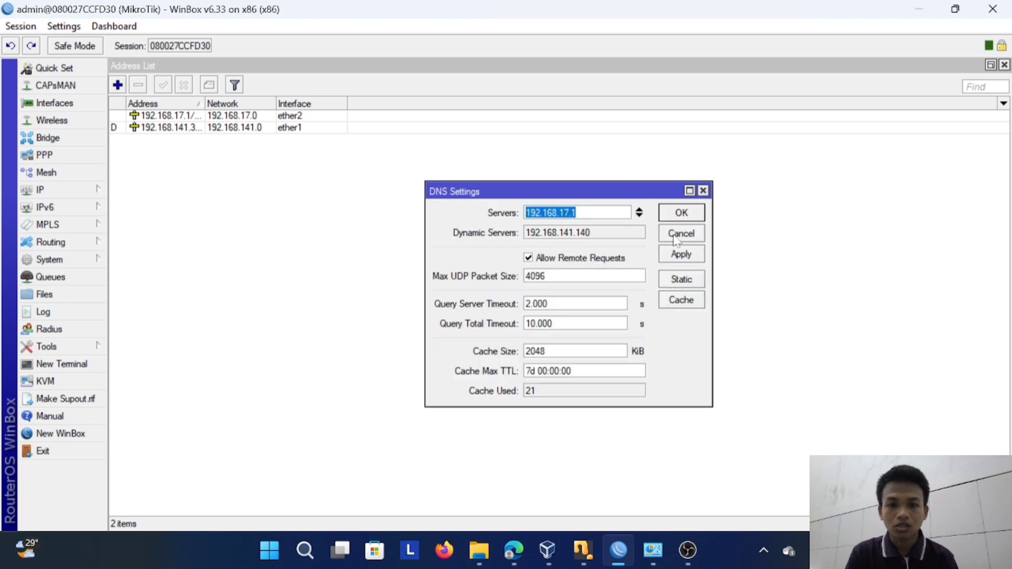
{"action": "left_click", "coordinate": [685, 255]}
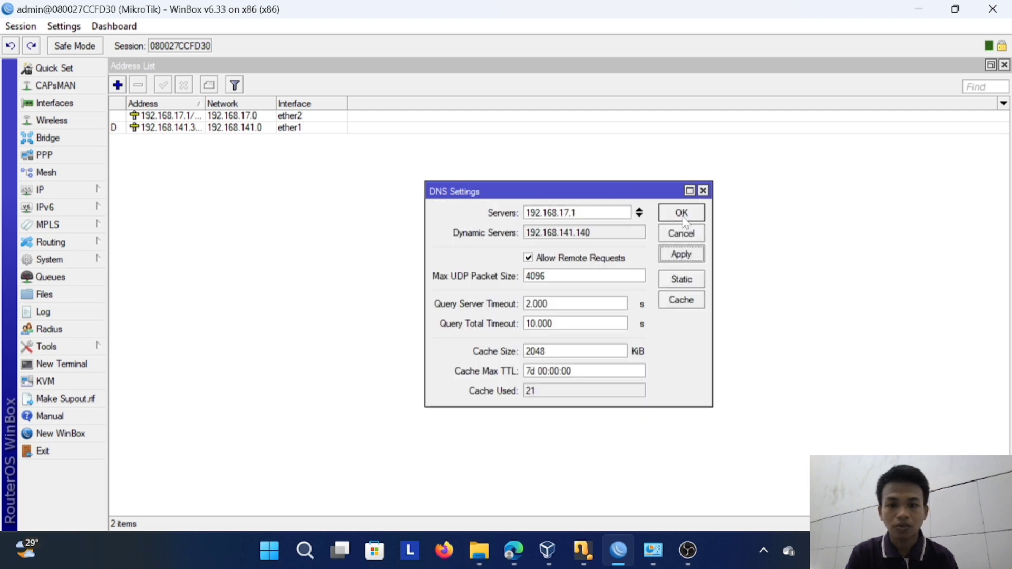
{"action": "left_click", "coordinate": [681, 213]}
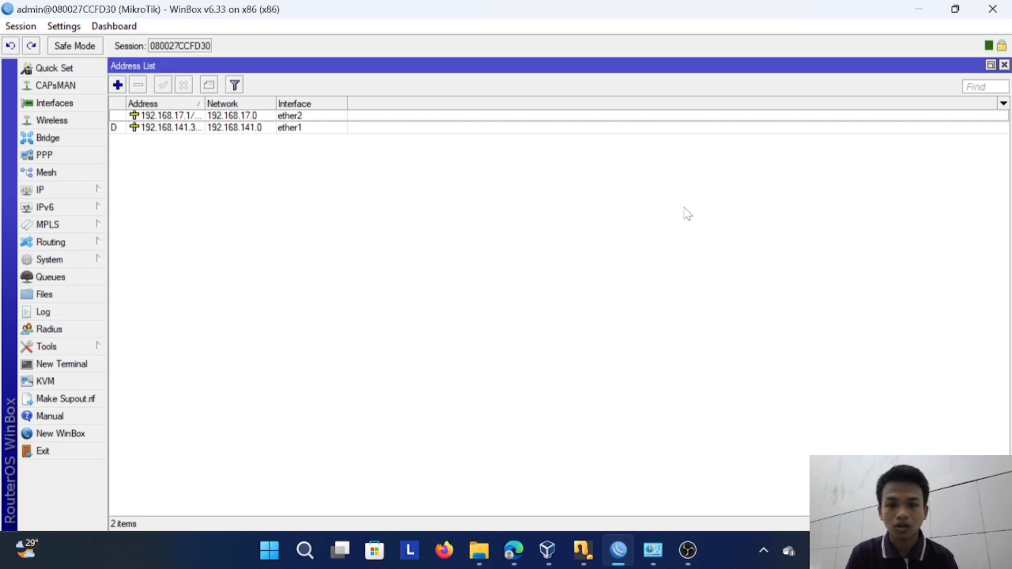
Start the DHCP server setup with ether2 as the server interface.
{"action": "left_click", "coordinate": [64, 191]}
{"action": "left_click", "coordinate": [158, 228]}
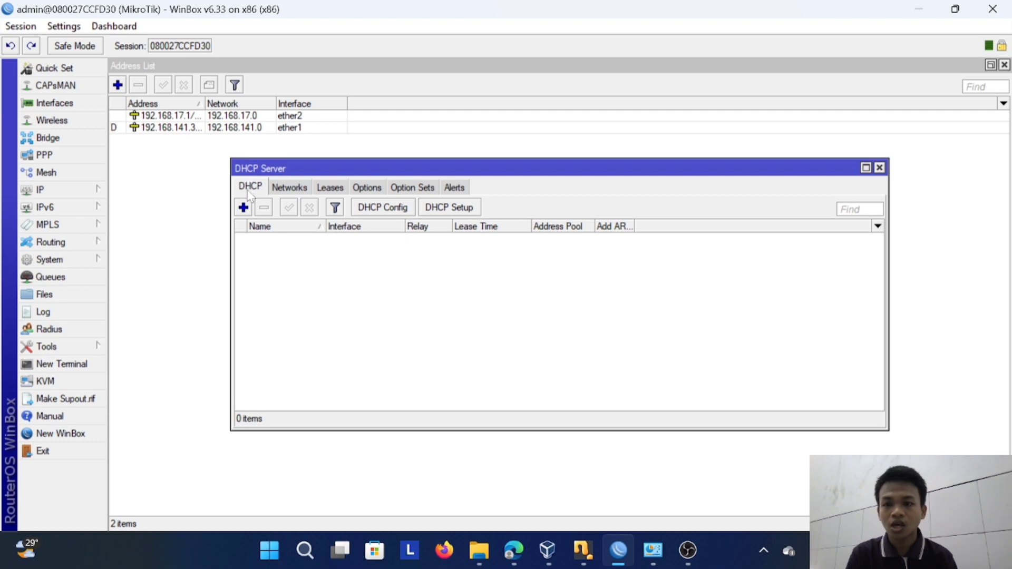
{"action": "left_click", "coordinate": [444, 210]}
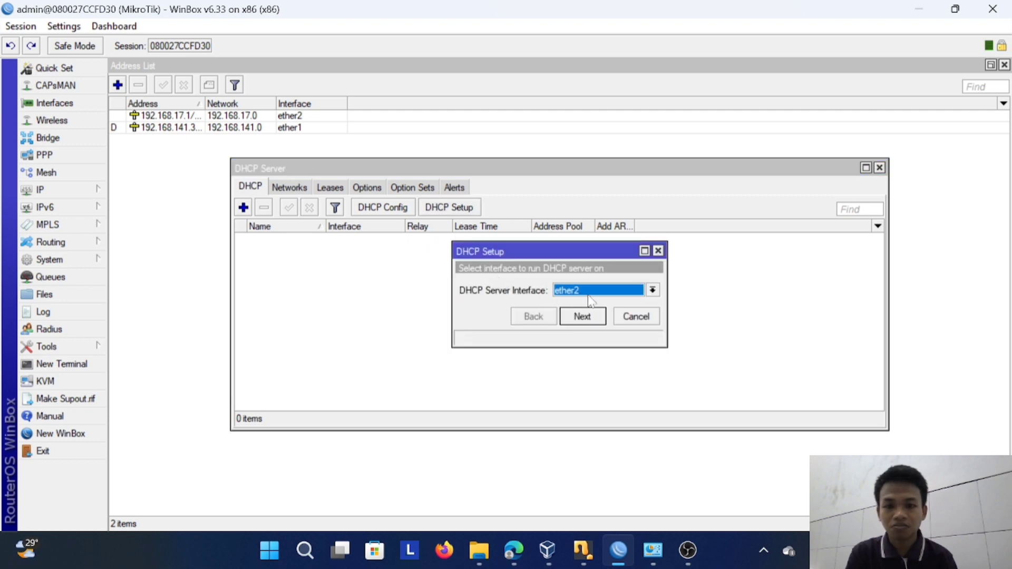
{"action": "left_click", "coordinate": [588, 291]}
{"action": "left_click", "coordinate": [585, 302]}
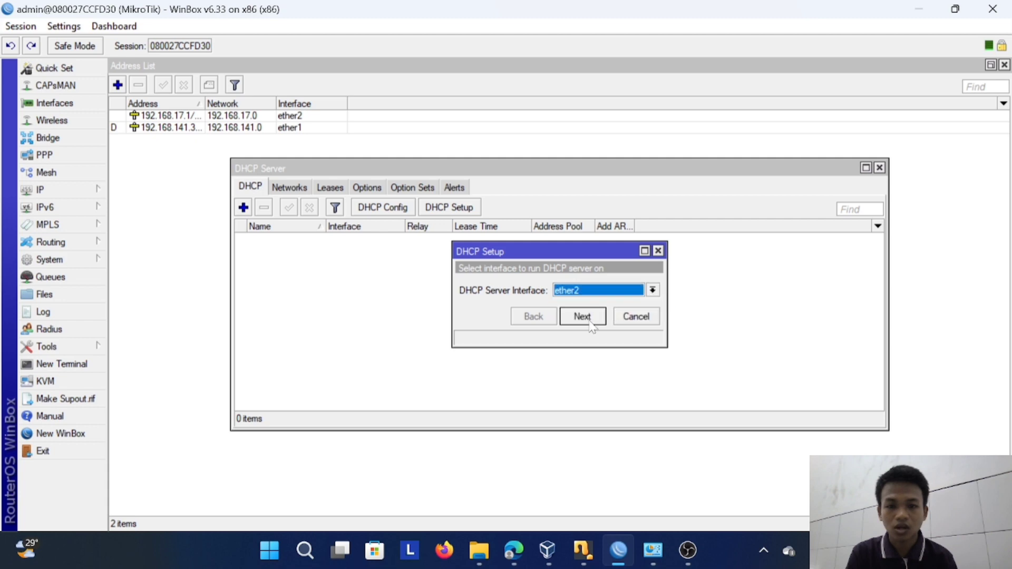
{"action": "left_click", "coordinate": [586, 318]}
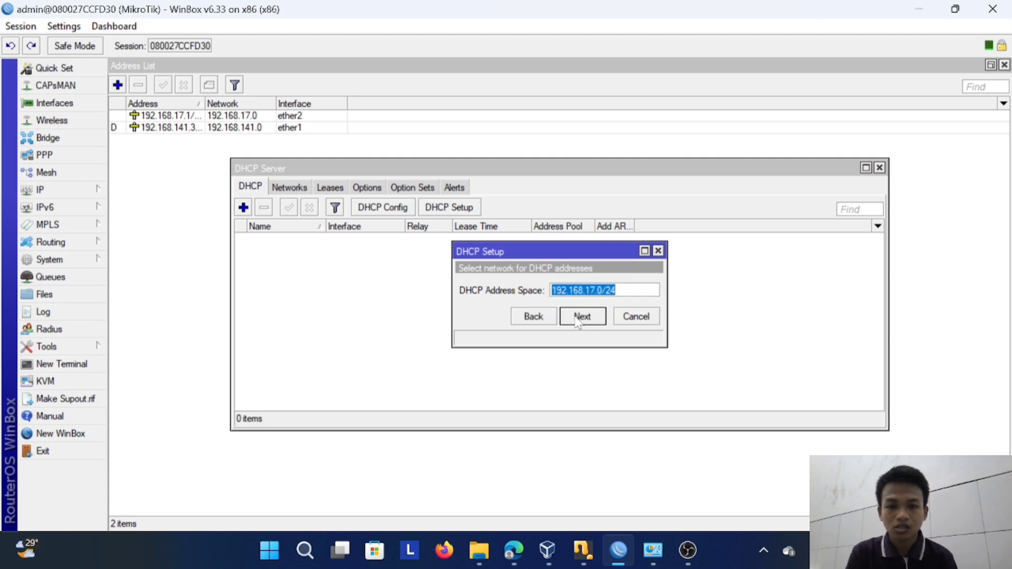
Accept the DHCP address space 192.168.17.0/24, the proposed gateway and the address pool ending at 192.168.17.254.
{"action": "left_click", "coordinate": [577, 318]}
{"action": "left_click", "coordinate": [577, 318]}
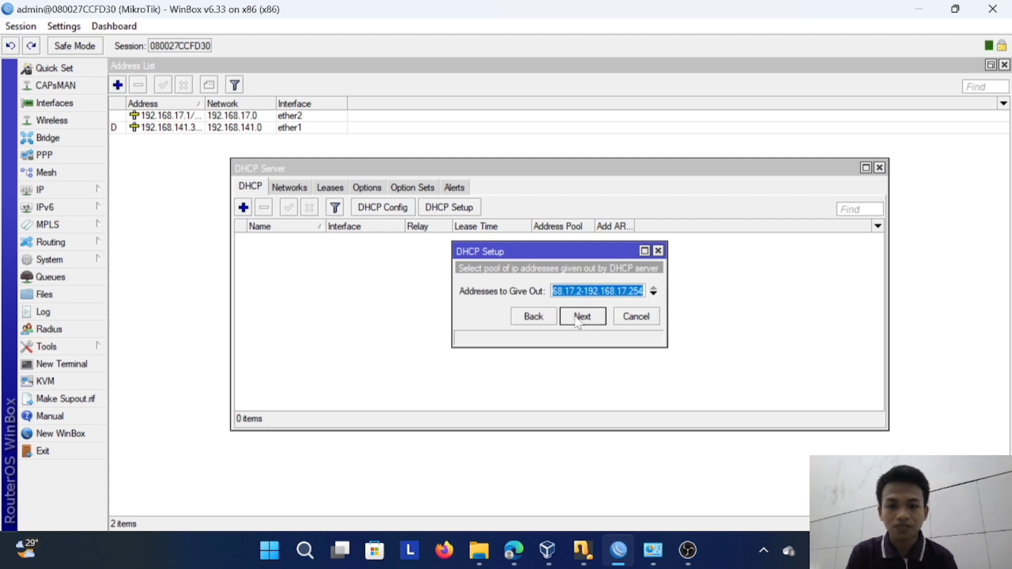
{"action": "left_click", "coordinate": [577, 317]}
Use 8.8.8.8 as the DHCP DNS server and 00:10:00 as the lease time, and complete the setup.
{"action": "left_click_drag", "start_coordinate": [549, 291], "coordinate": [517, 291]}
{"action": "left_click", "coordinate": [550, 291]}
{"action": "left_click", "coordinate": [546, 291]}
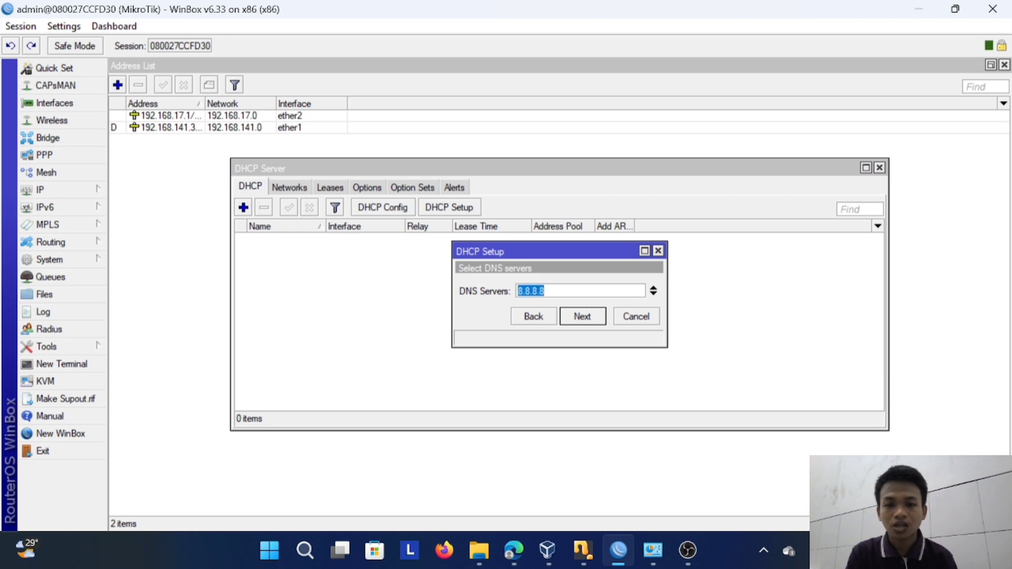
{"action": "left_click", "coordinate": [517, 291]}
{"action": "left_click", "coordinate": [590, 314]}
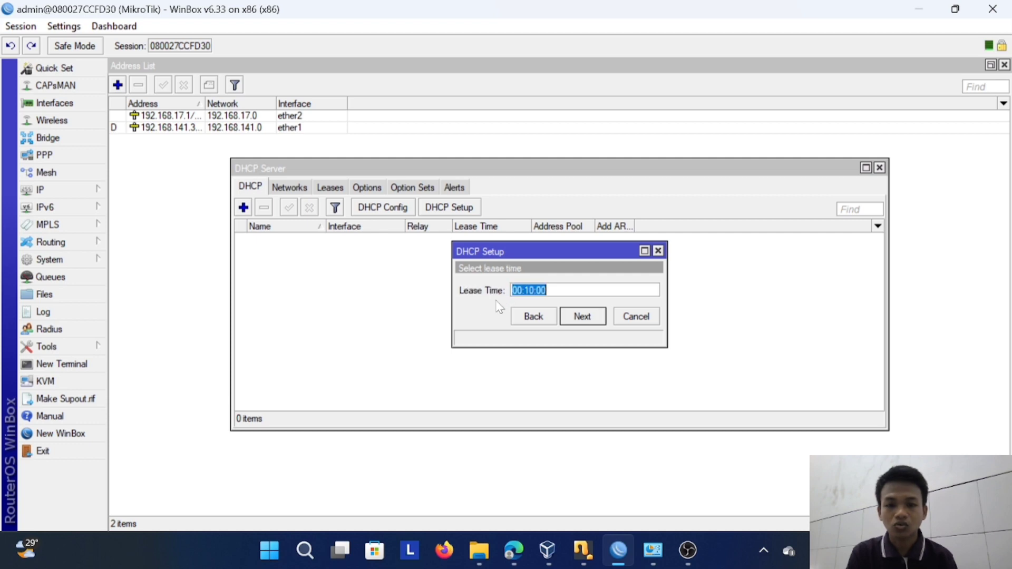
{"action": "left_click", "coordinate": [580, 318]}
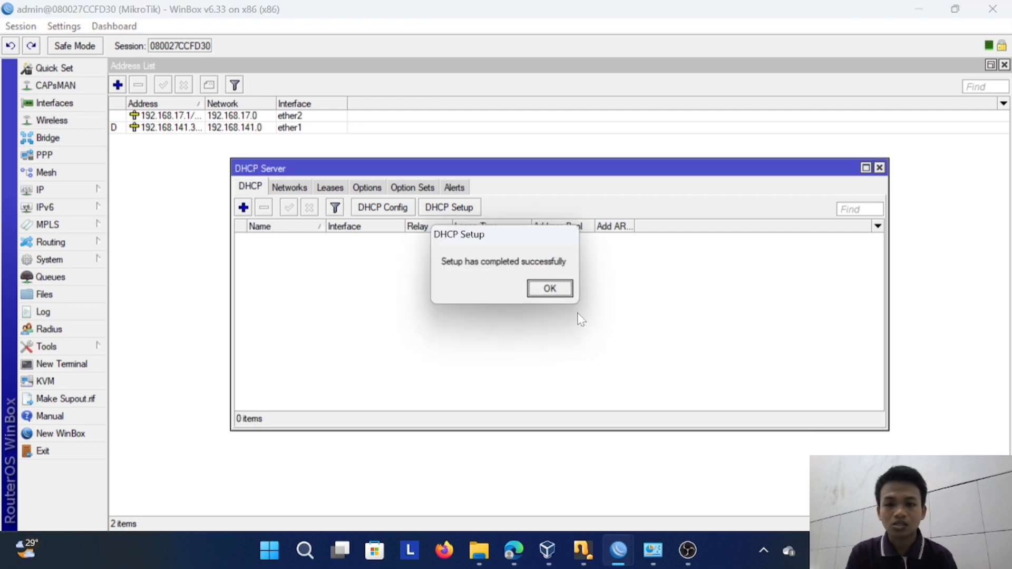
{"action": "left_click", "coordinate": [550, 289]}
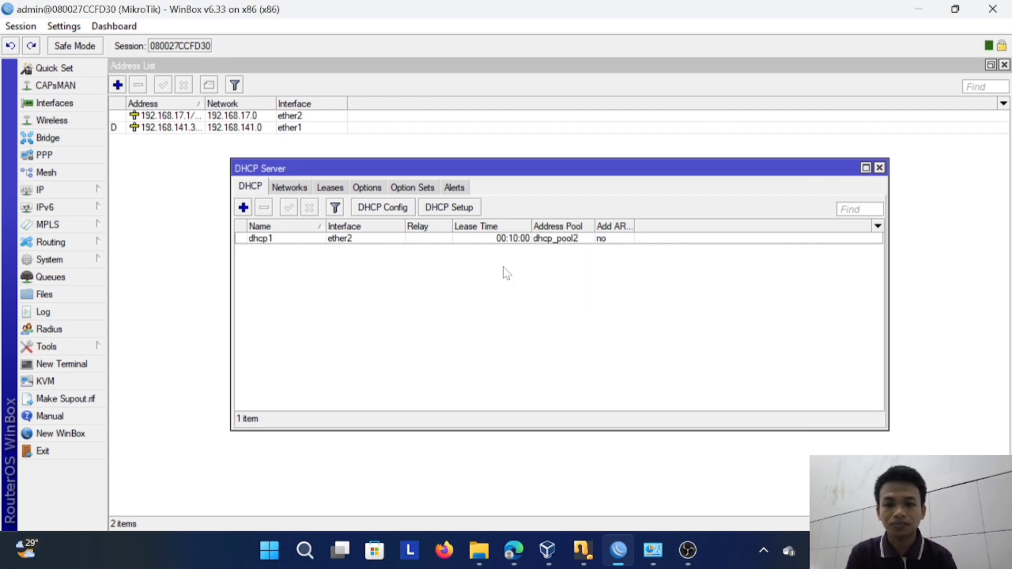
Edit the 192.168.17.0/24 DHCP network, adding a second DNS server set to 8.8.8.8 and clearing the first one.
{"action": "left_click", "coordinate": [865, 167]}
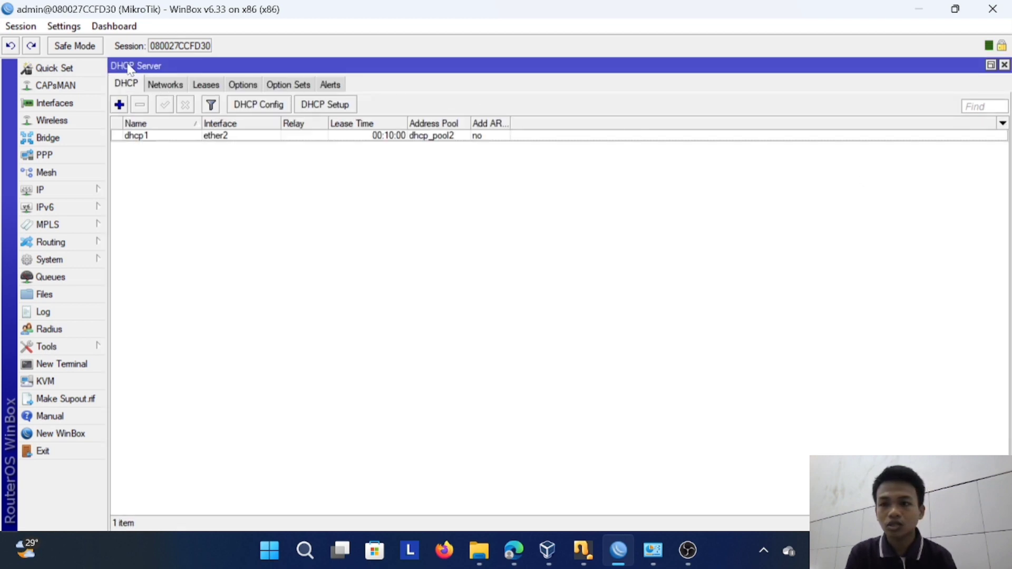
{"action": "left_click", "coordinate": [165, 85]}
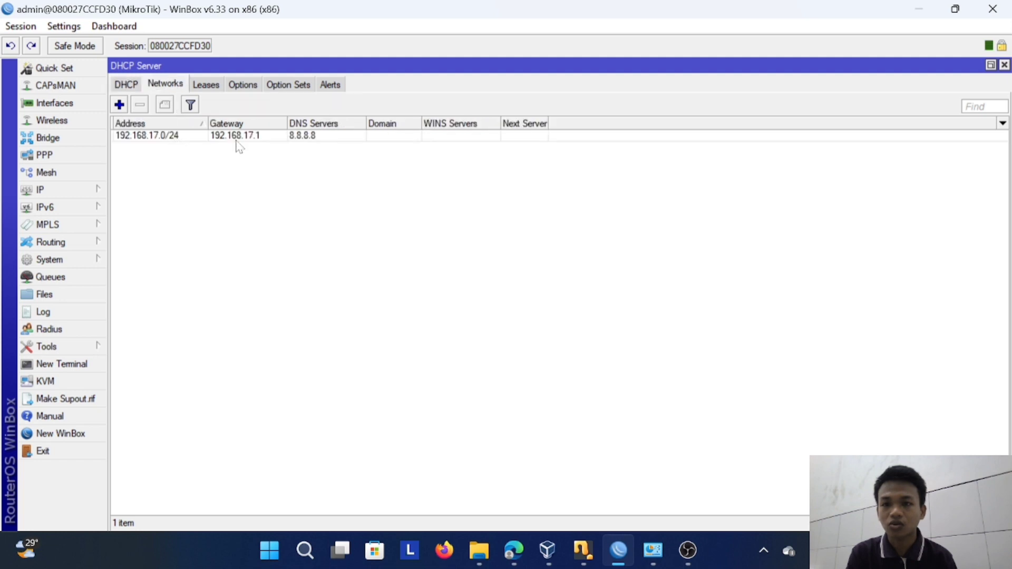
{"action": "double_click", "coordinate": [252, 138]}
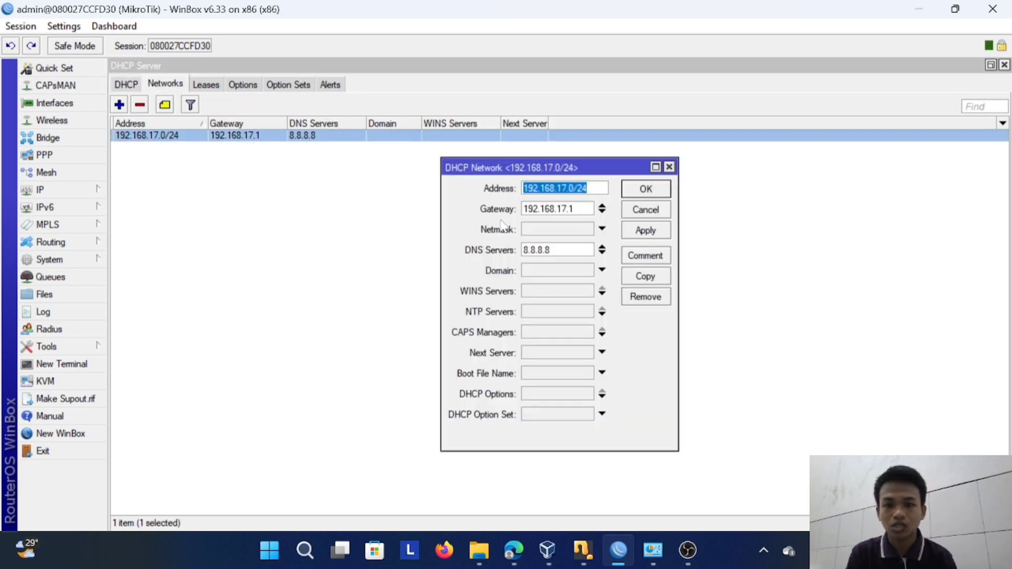
{"action": "left_click", "coordinate": [603, 253]}
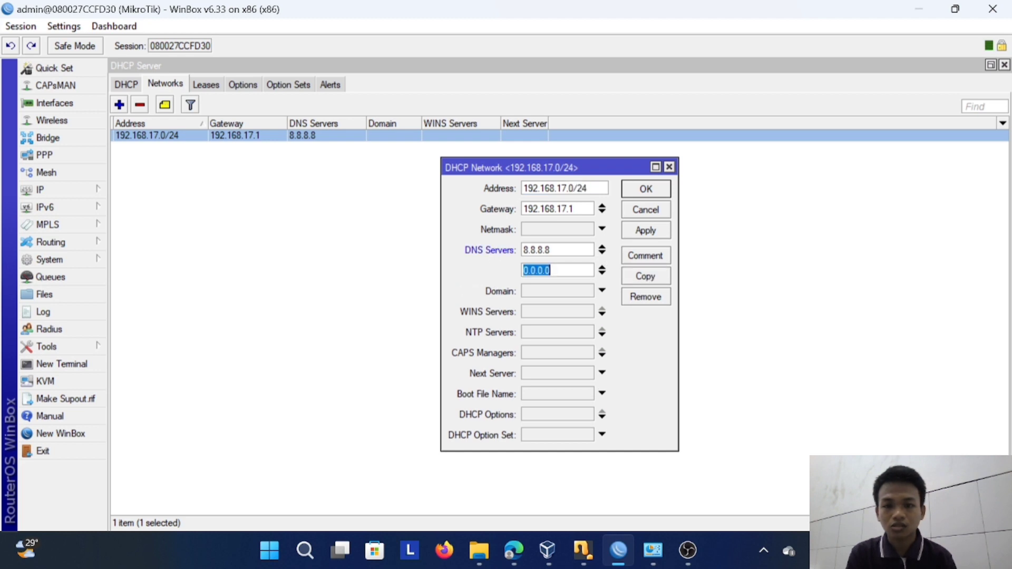
{"action": "left_click_drag", "start_coordinate": [553, 250], "coordinate": [522, 250]}
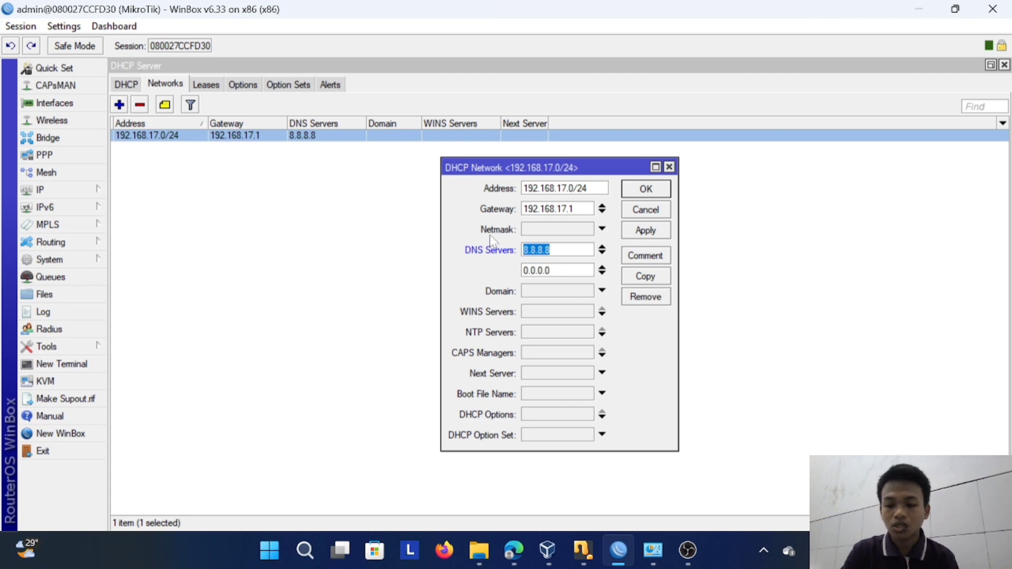
{"action": "key", "text": "BackSpace"}
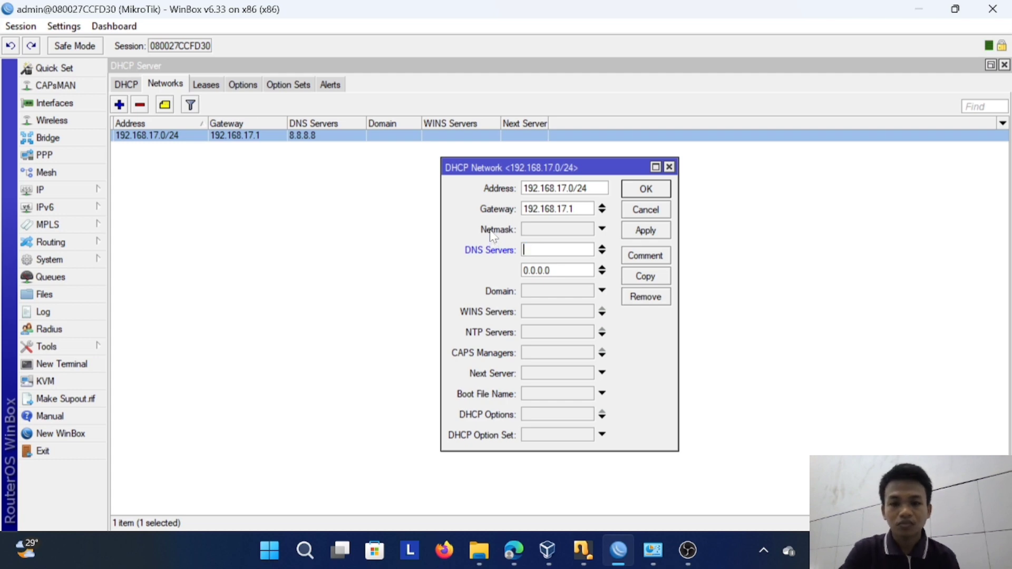
{"action": "key", "text": "Tab"}
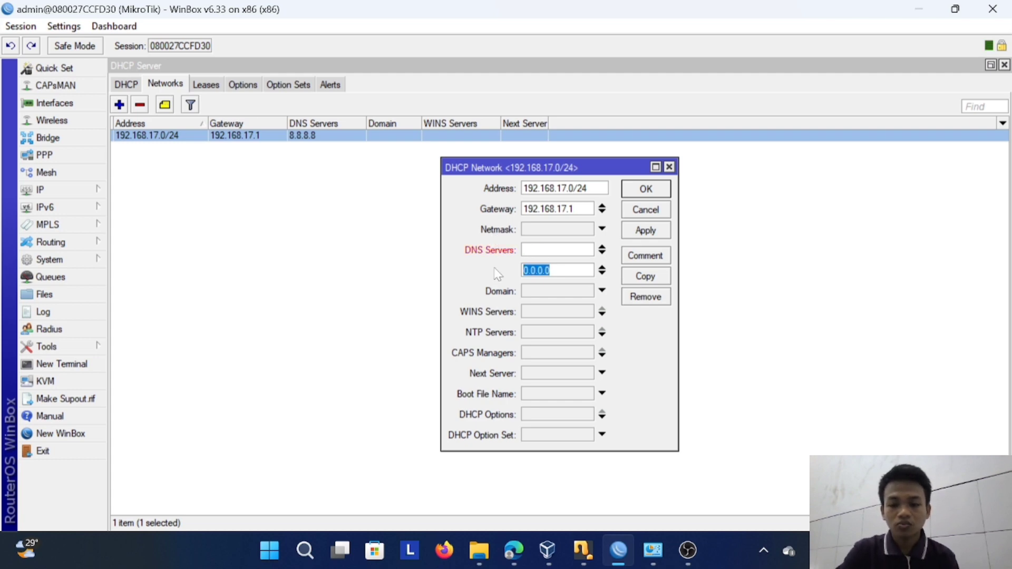
{"action": "type", "text": "8.8.8.8"}
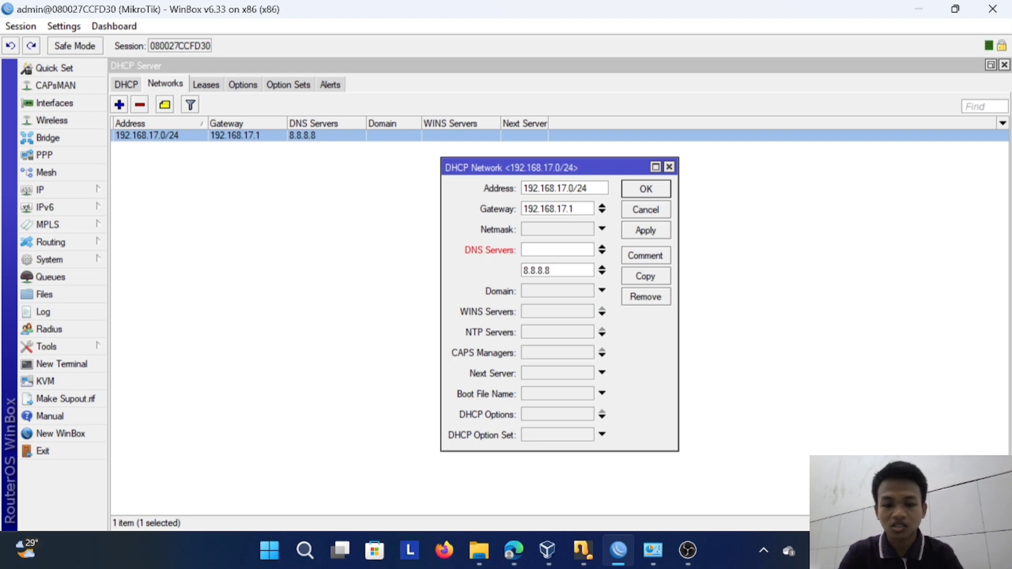
Set the DHCP network's first DNS server to 192.168.17.1 and save the network.
{"action": "left_click", "coordinate": [557, 250]}
{"action": "type", "text": "192.168.17.1"}
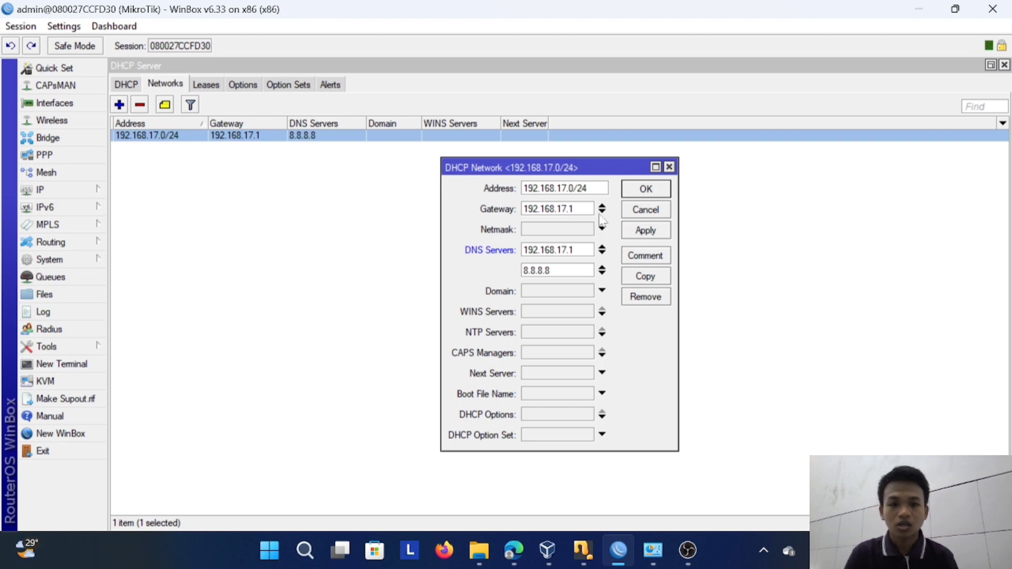
{"action": "left_click", "coordinate": [642, 232]}
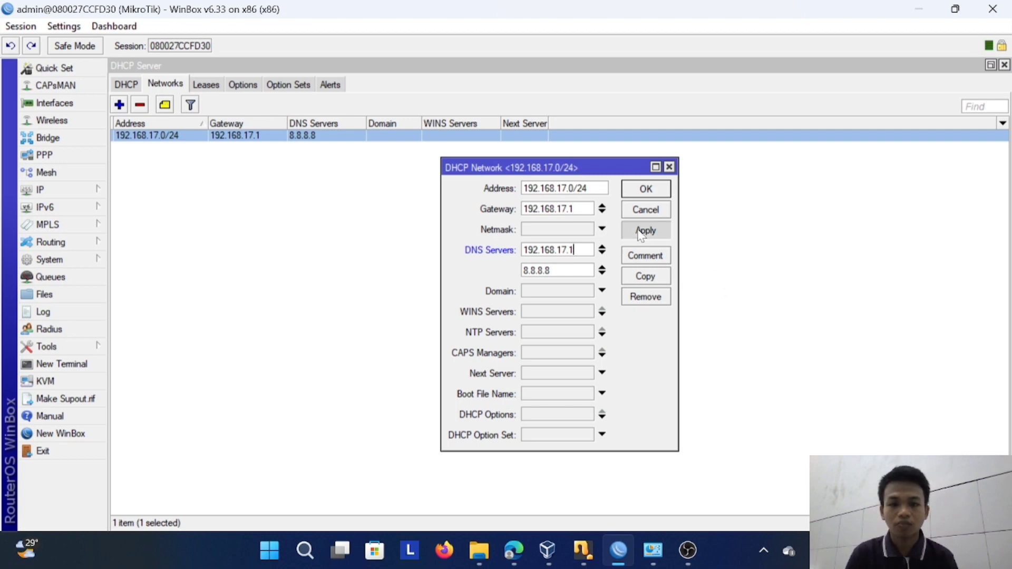
{"action": "left_click", "coordinate": [647, 190]}
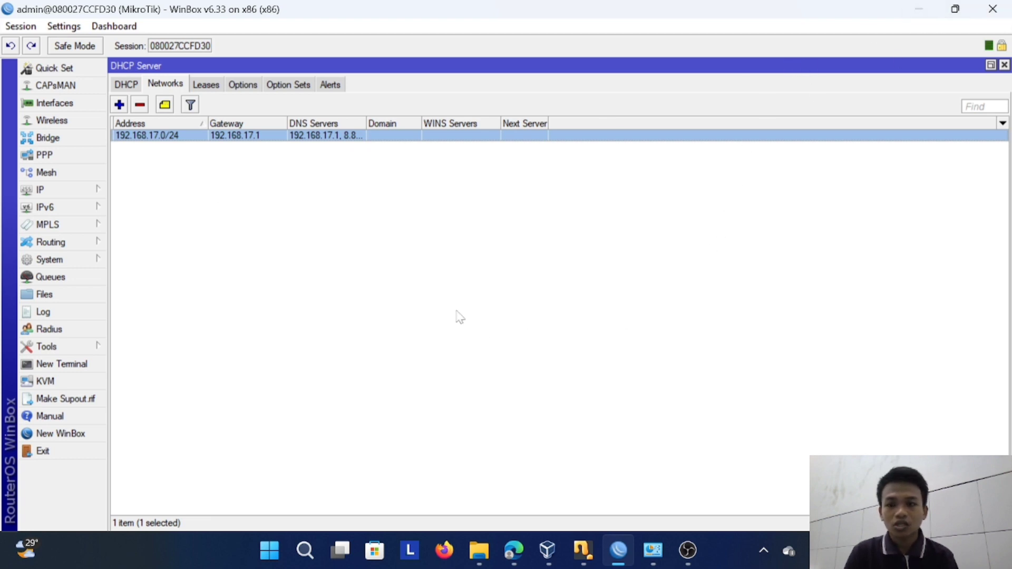
Add a firewall NAT rule with srcnat as its chain.
{"action": "left_click", "coordinate": [86, 193]}
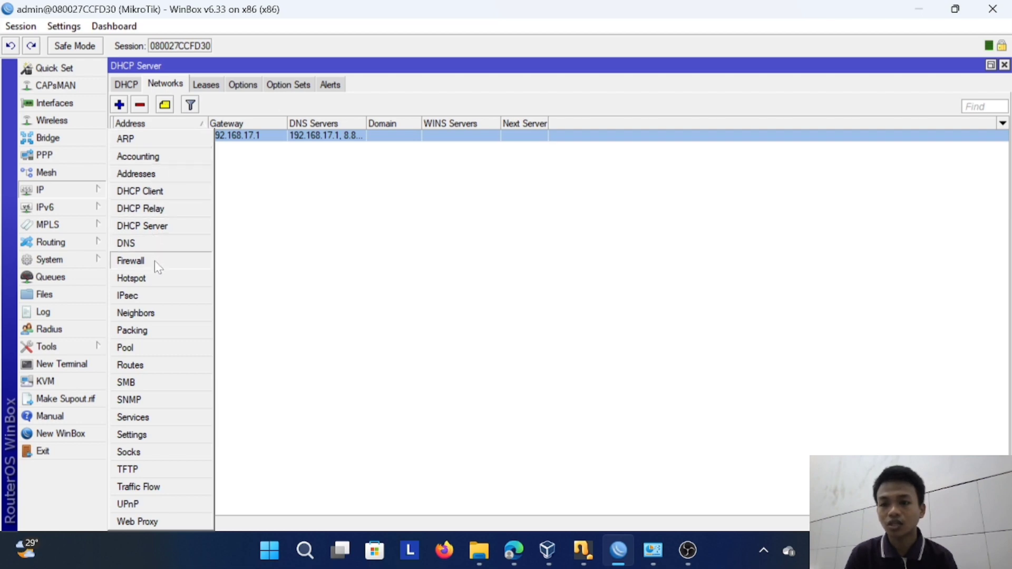
{"action": "left_click", "coordinate": [154, 191]}
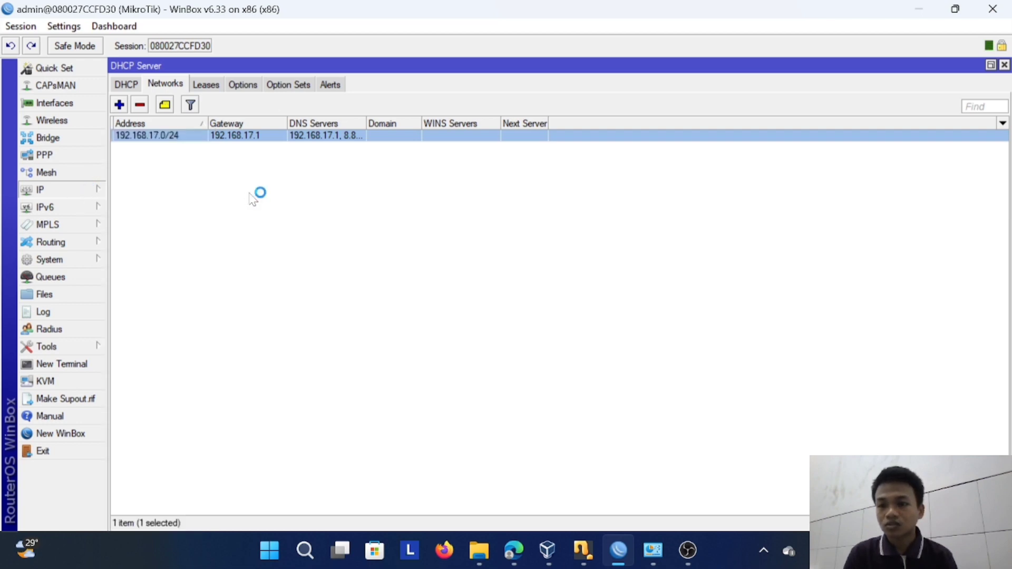
{"action": "left_click", "coordinate": [86, 191]}
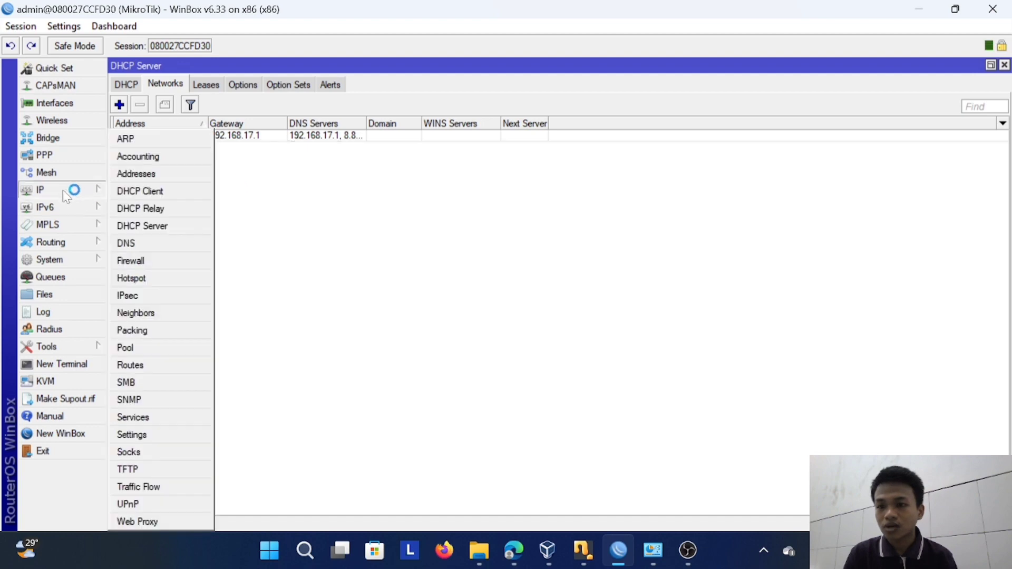
{"action": "left_click", "coordinate": [189, 262]}
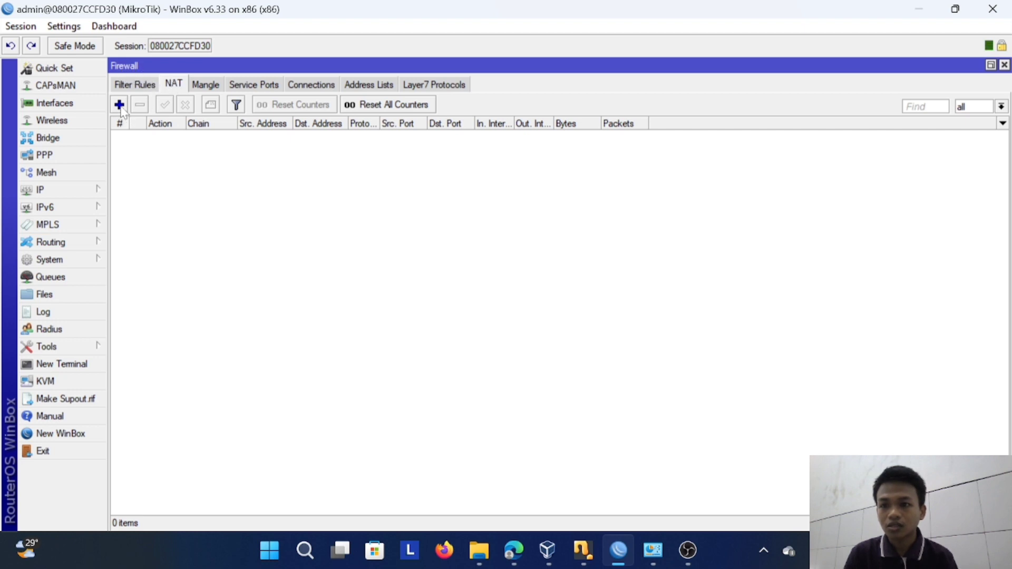
{"action": "left_click", "coordinate": [119, 105]}
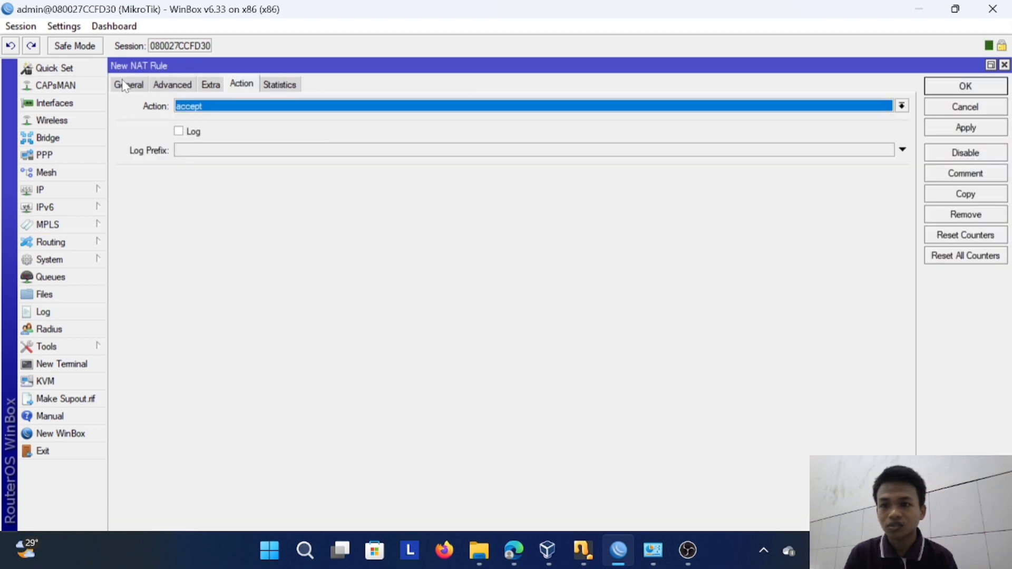
{"action": "left_click", "coordinate": [126, 84]}
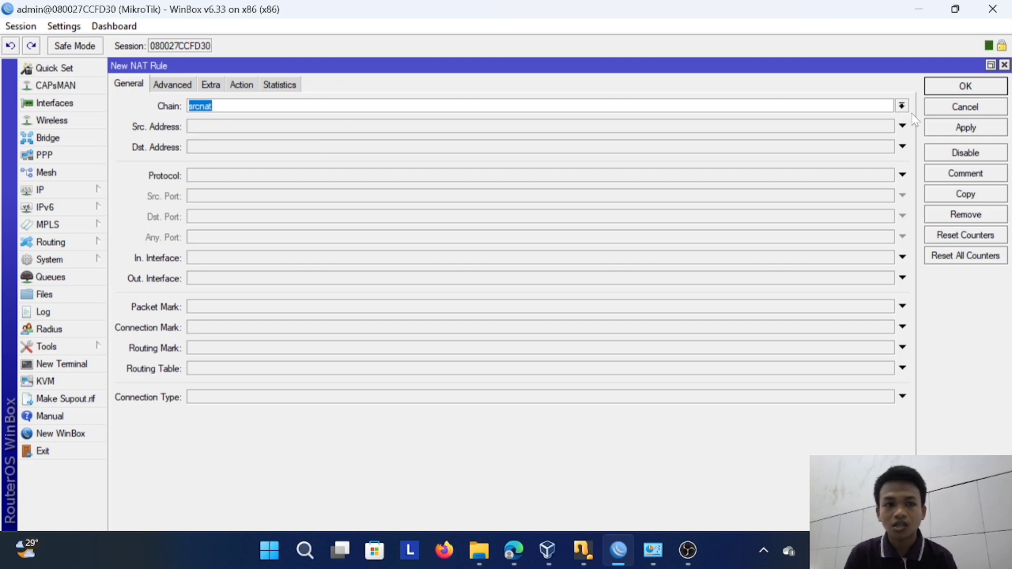
{"action": "left_click", "coordinate": [869, 106]}
{"action": "left_click", "coordinate": [902, 106]}
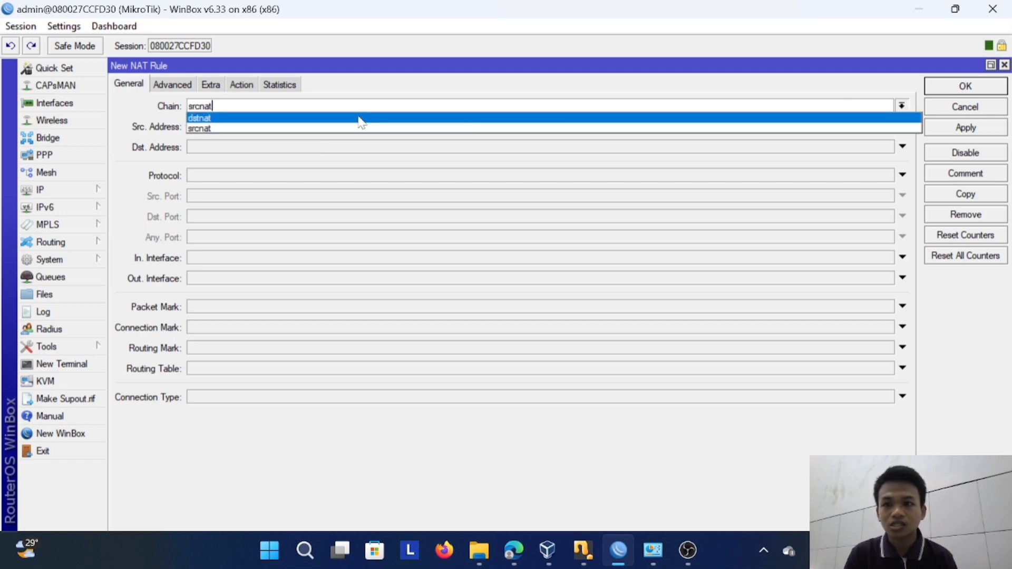
{"action": "left_click", "coordinate": [203, 129]}
Set the new NAT rule's action to masquerade, then apply and save the rule.
{"action": "left_click", "coordinate": [241, 85]}
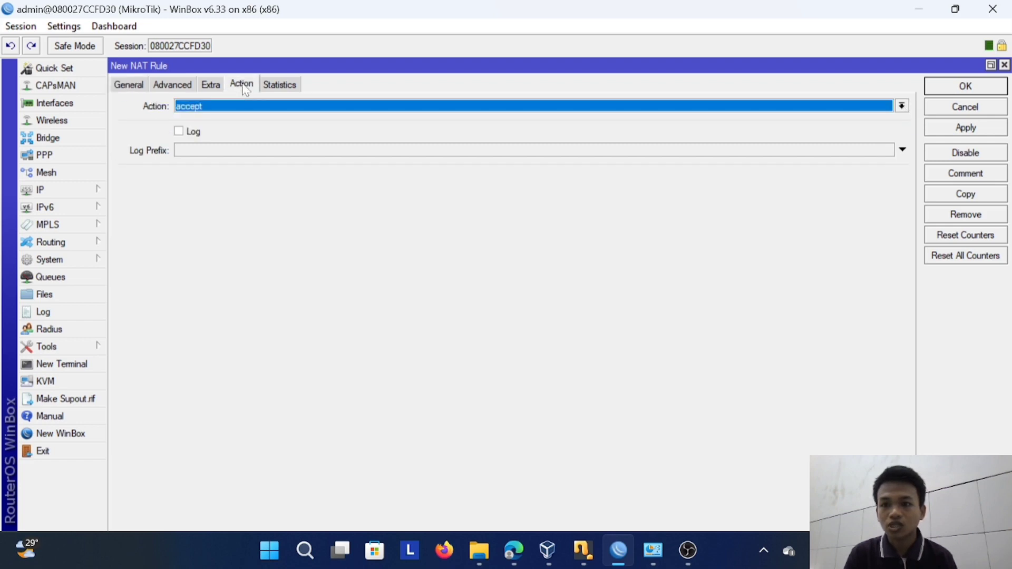
{"action": "left_click", "coordinate": [901, 105]}
{"action": "left_click", "coordinate": [236, 180]}
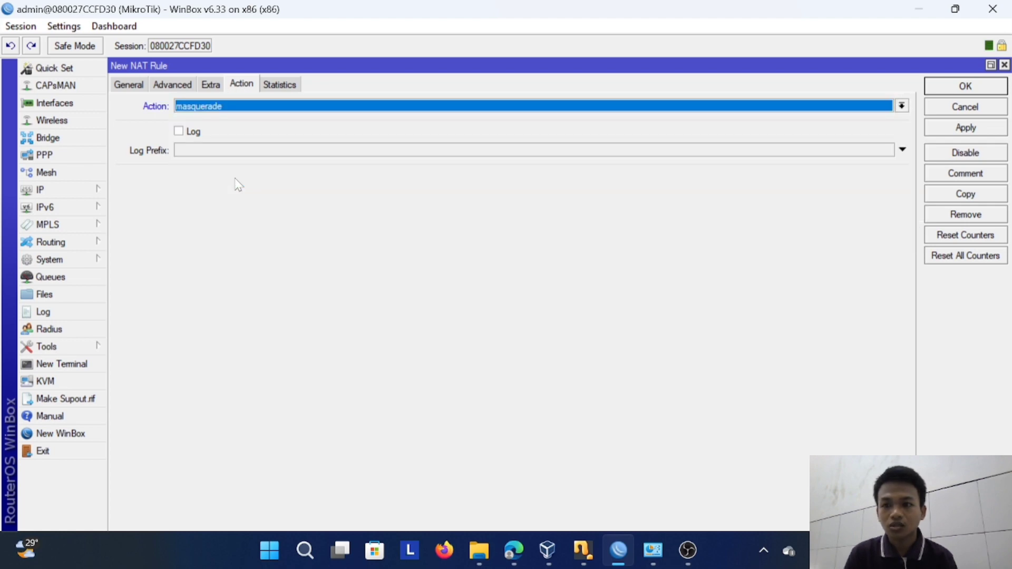
{"action": "left_click", "coordinate": [962, 127]}
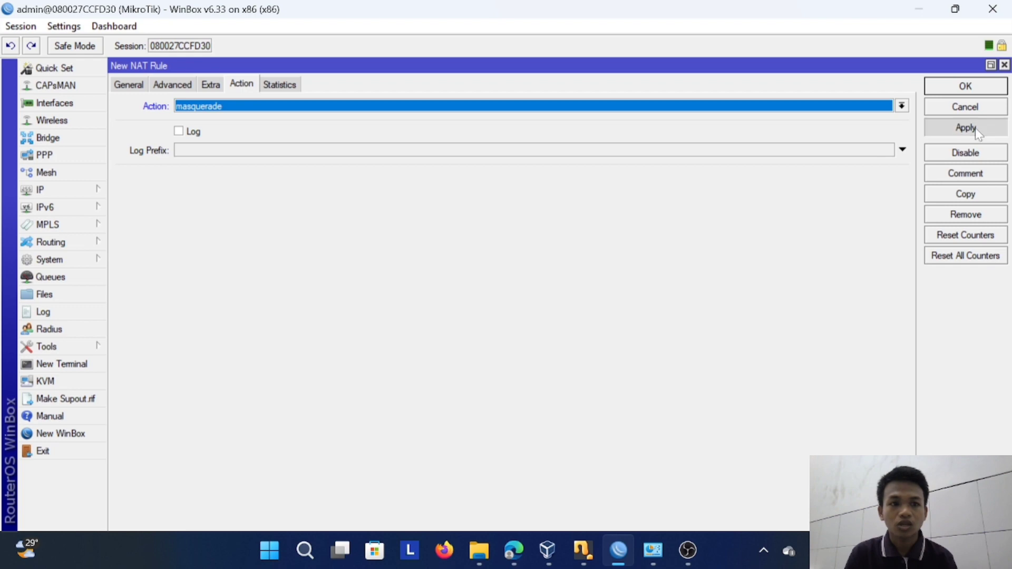
{"action": "left_click", "coordinate": [970, 87]}
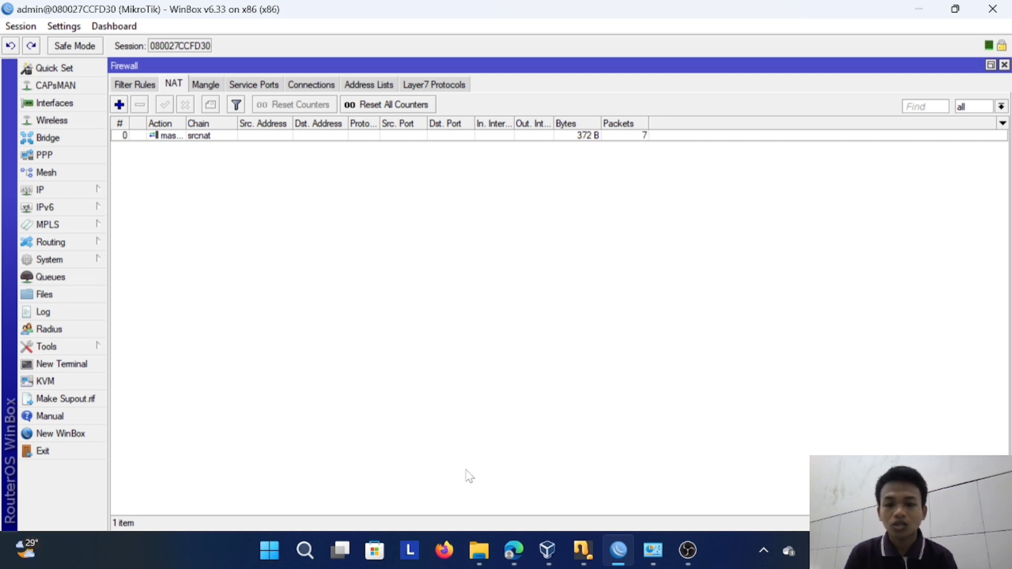
{"action": "mouse_move", "coordinate": [546, 535]}
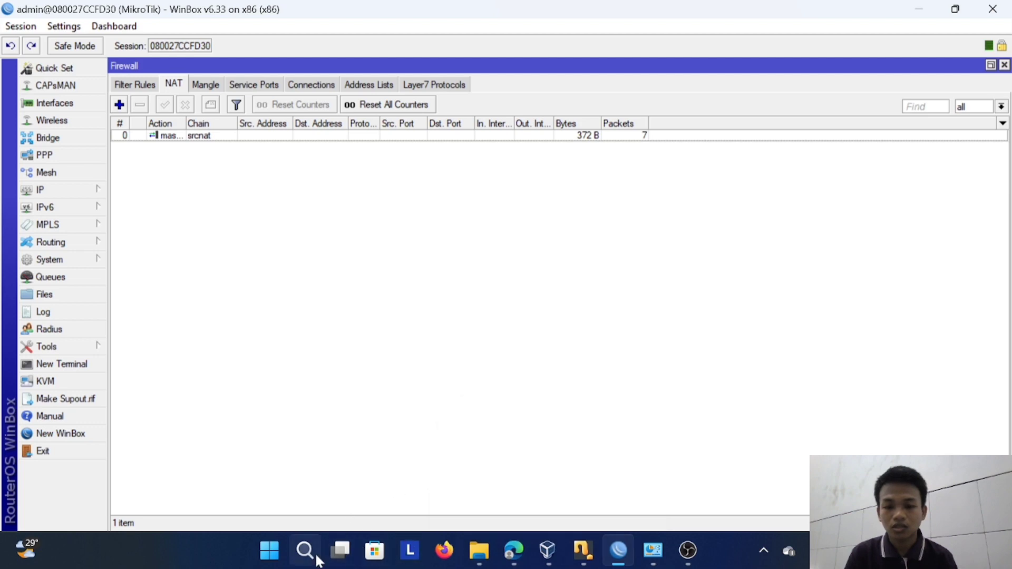
{"action": "key", "text": "super+s"}
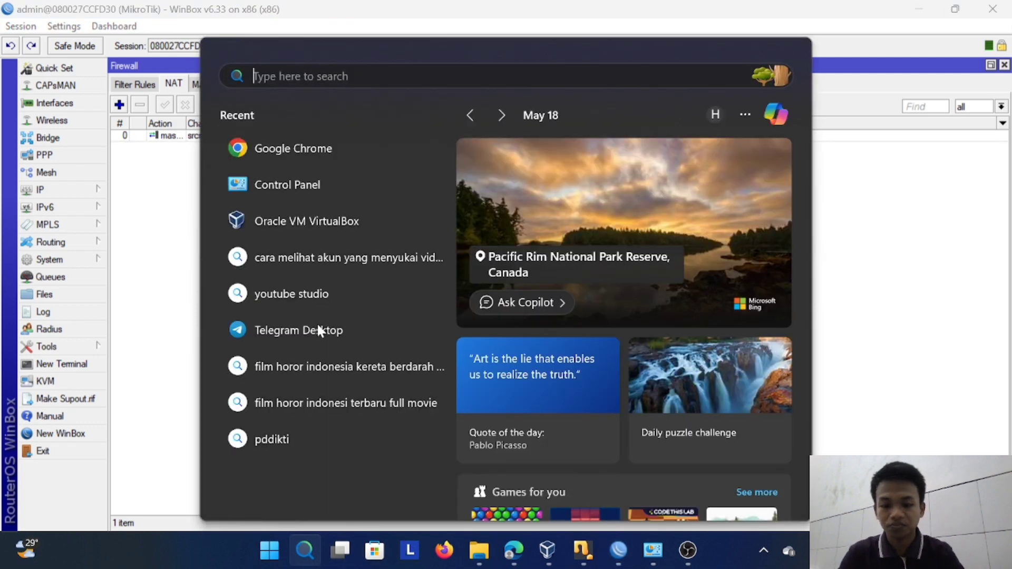
{"action": "type", "text": "comm"}
{"action": "key", "text": "Return"}
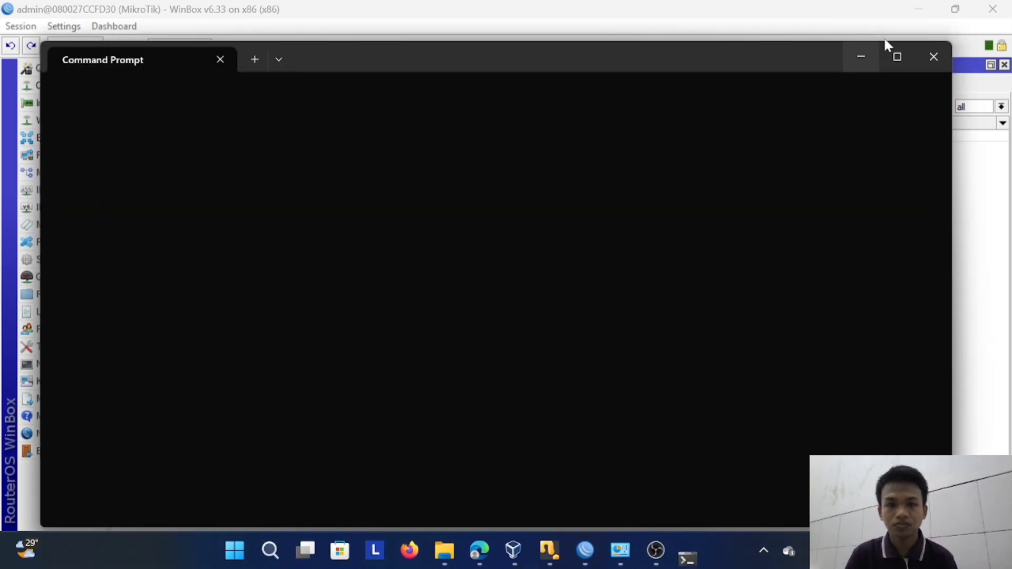
{"action": "left_click", "coordinate": [895, 56]}
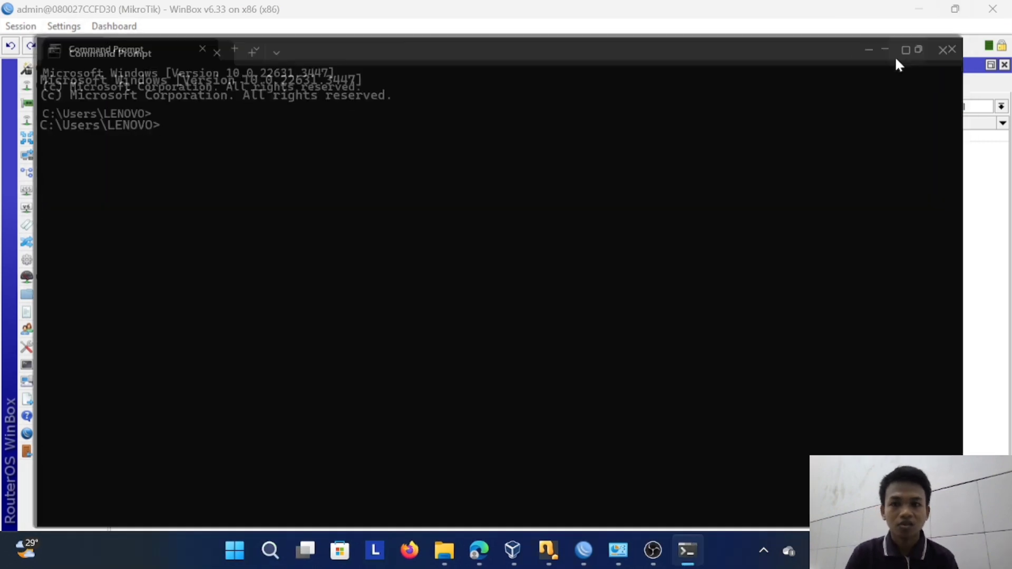
{"action": "type", "text": "pi"}
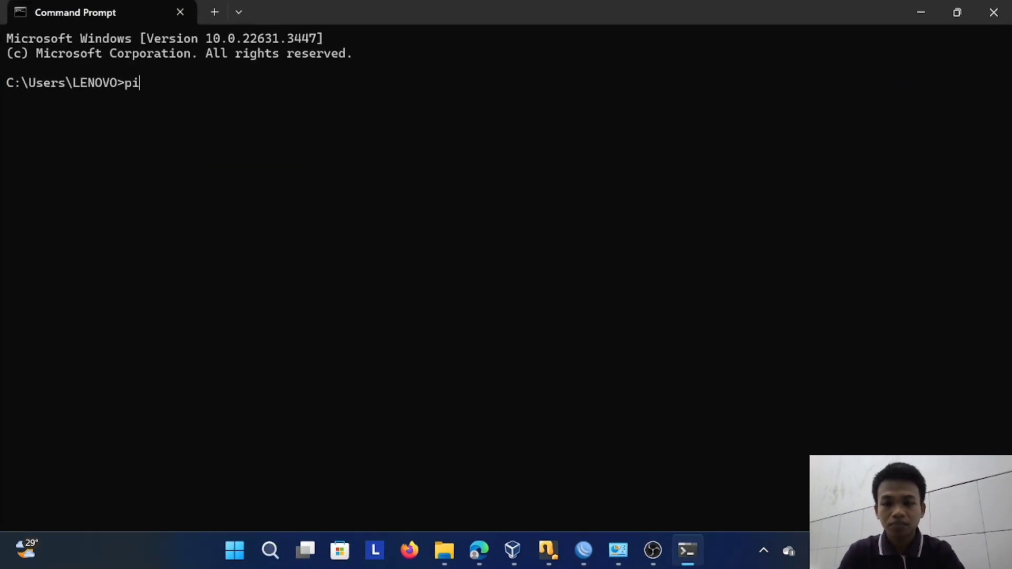
{"action": "type", "text": "ng"}
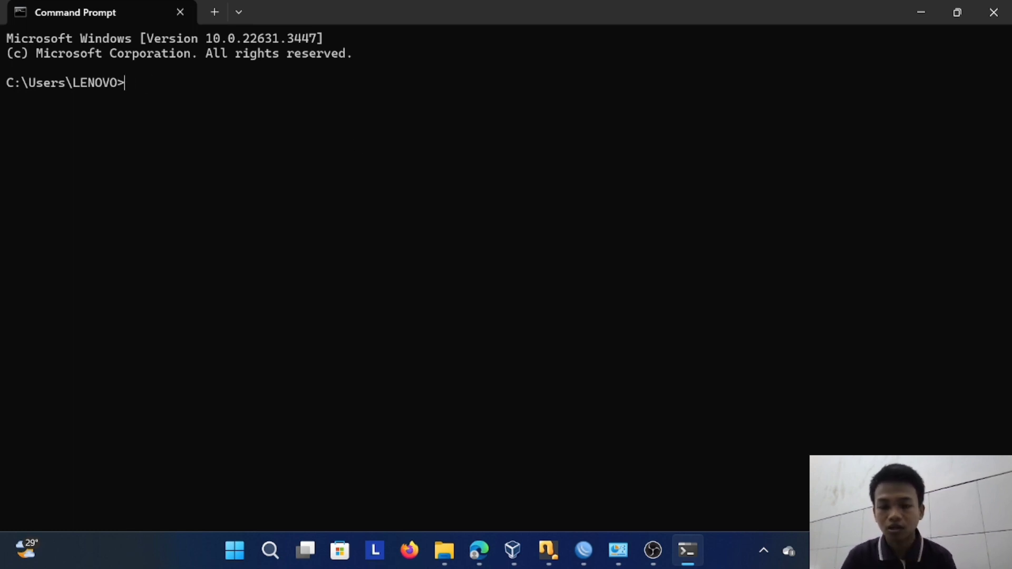
{"action": "left_click", "coordinate": [921, 12]}
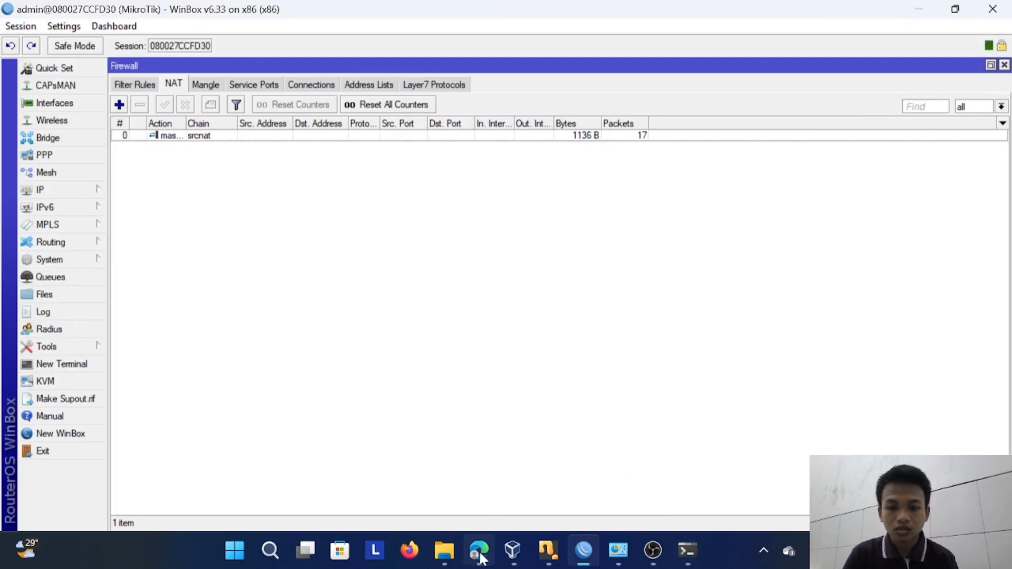
Close the open Network Connections window and reopen the adapter list from the Windows Network and Sharing Center.
{"action": "mouse_move", "coordinate": [479, 548]}
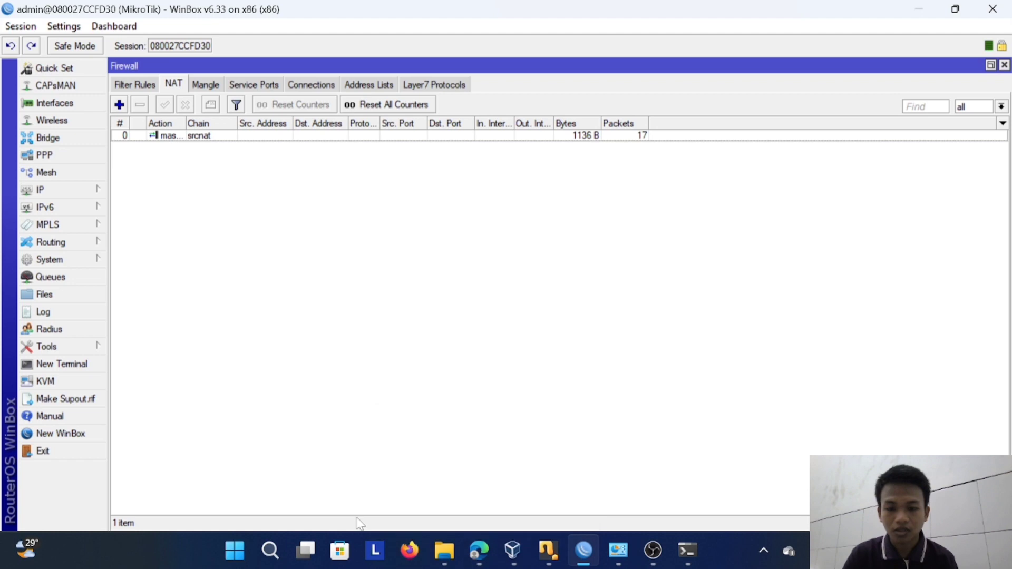
{"action": "mouse_move", "coordinate": [619, 551]}
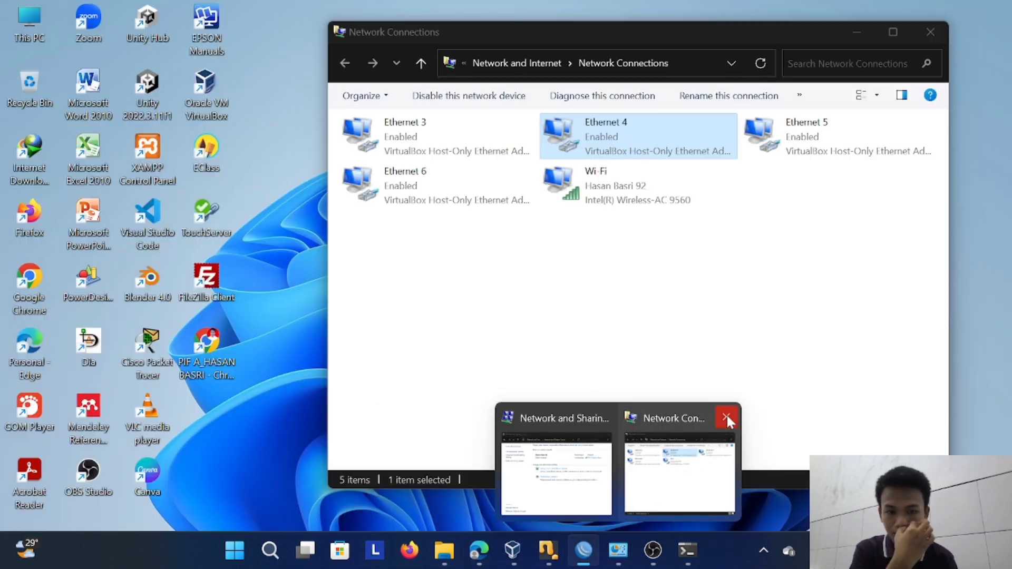
{"action": "left_click", "coordinate": [726, 416]}
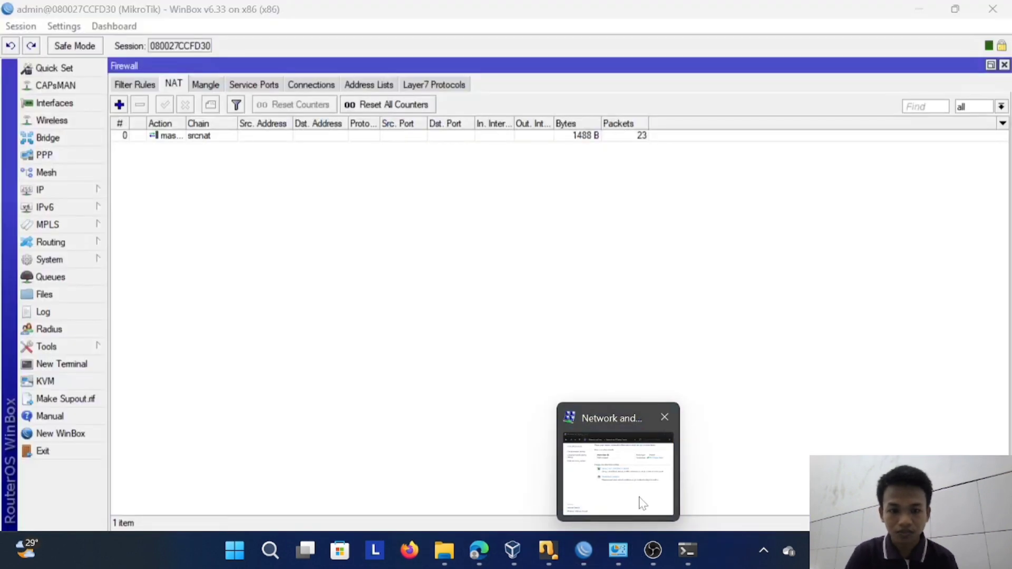
{"action": "left_click", "coordinate": [622, 553]}
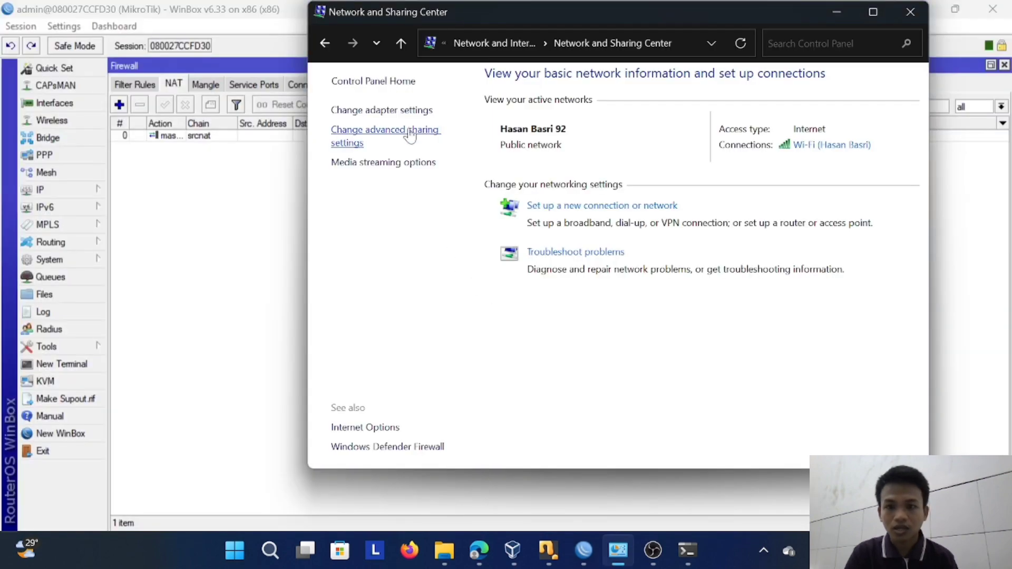
{"action": "left_click", "coordinate": [362, 110]}
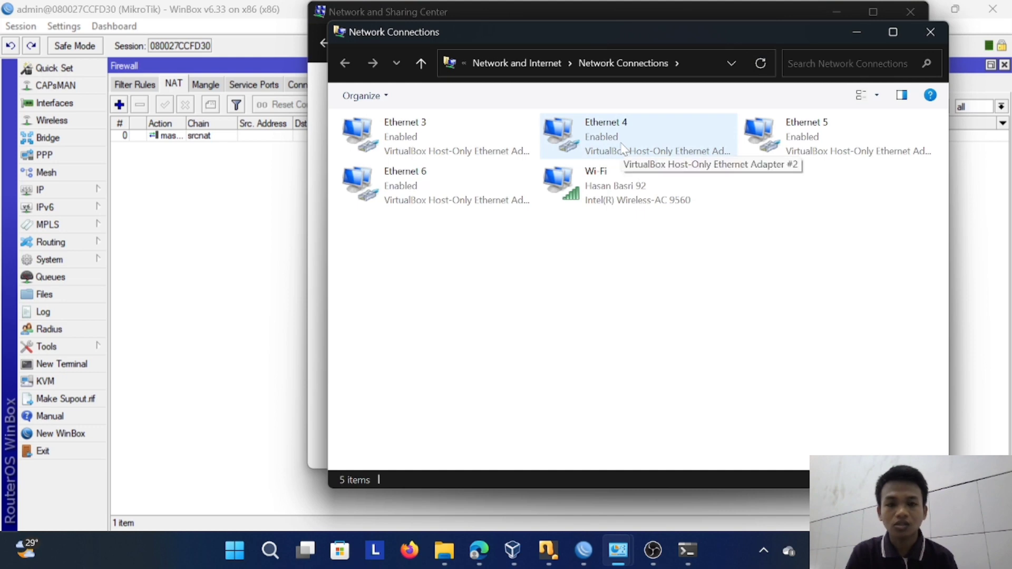
Switch to VirtualBox and check which host network Adapter 2 of the running virtual machine uses, then minimize its settings.
{"action": "mouse_move", "coordinate": [519, 557]}
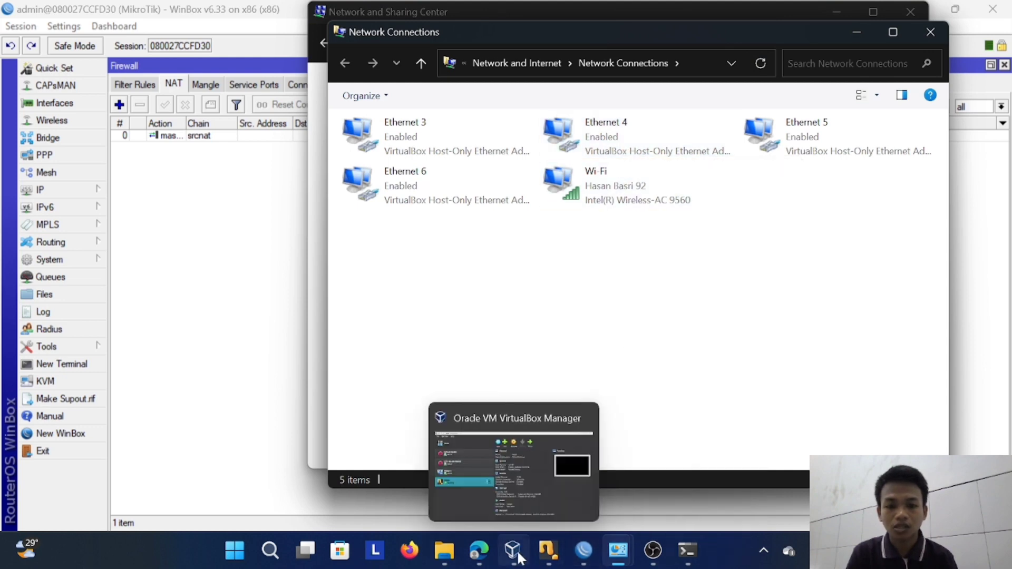
{"action": "left_click", "coordinate": [516, 498]}
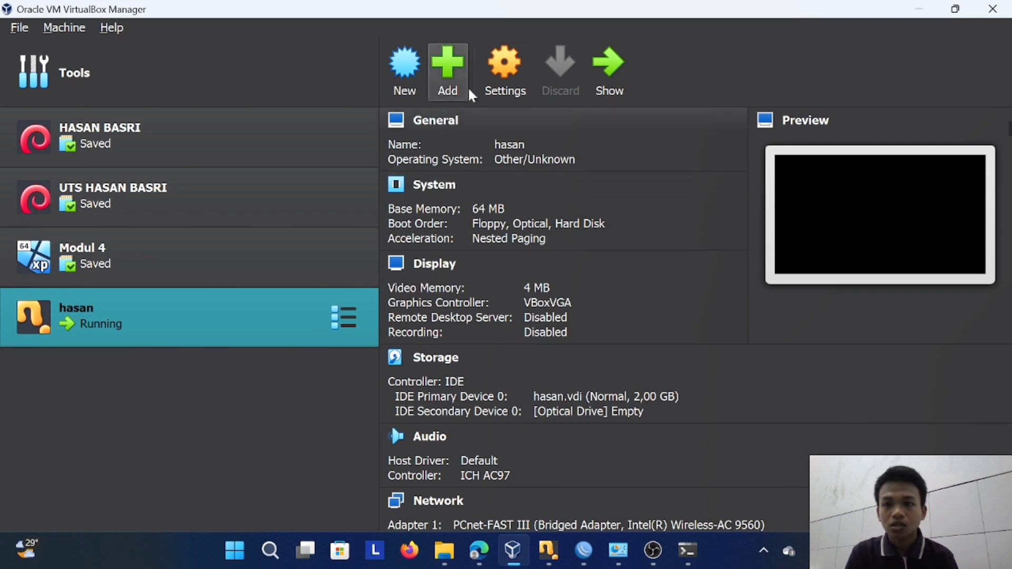
{"action": "left_click", "coordinate": [507, 86]}
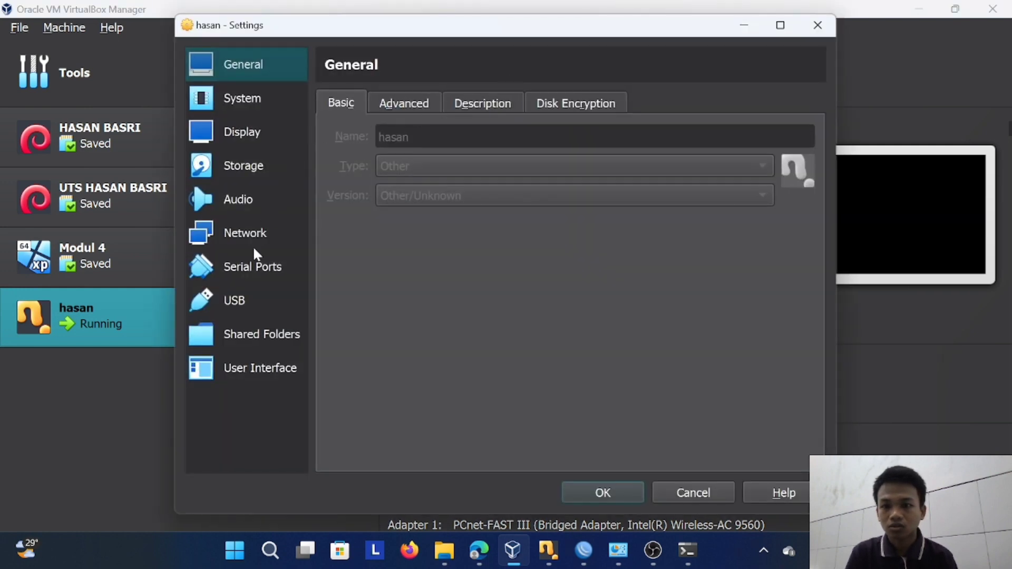
{"action": "left_click", "coordinate": [258, 232]}
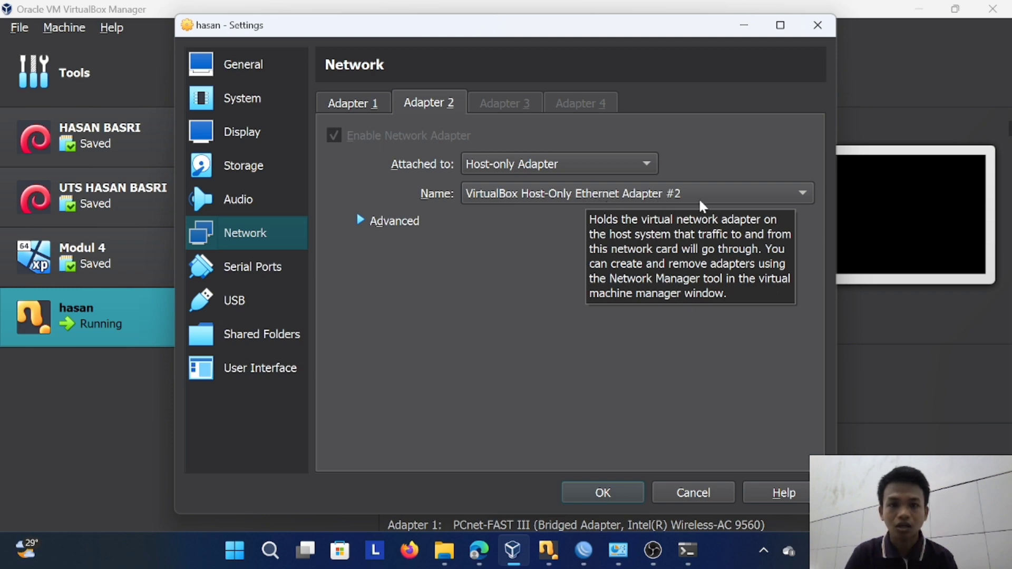
{"action": "left_click", "coordinate": [748, 33]}
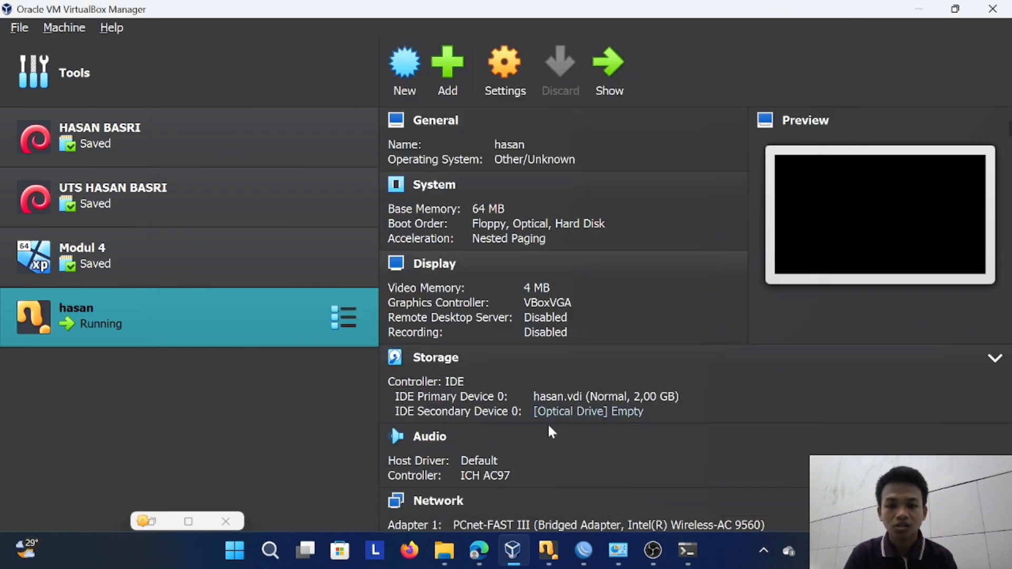
Switch to Network Connections and examine the Ethernet 4 connection details, including the IPv4 address, then close them and minimize the window.
{"action": "mouse_move", "coordinate": [621, 554]}
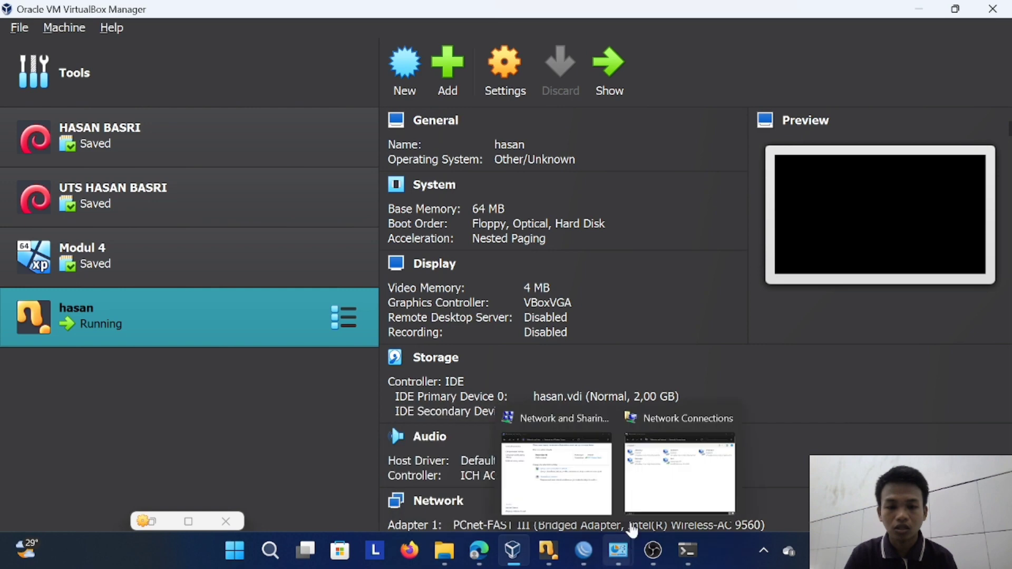
{"action": "left_click", "coordinate": [679, 469]}
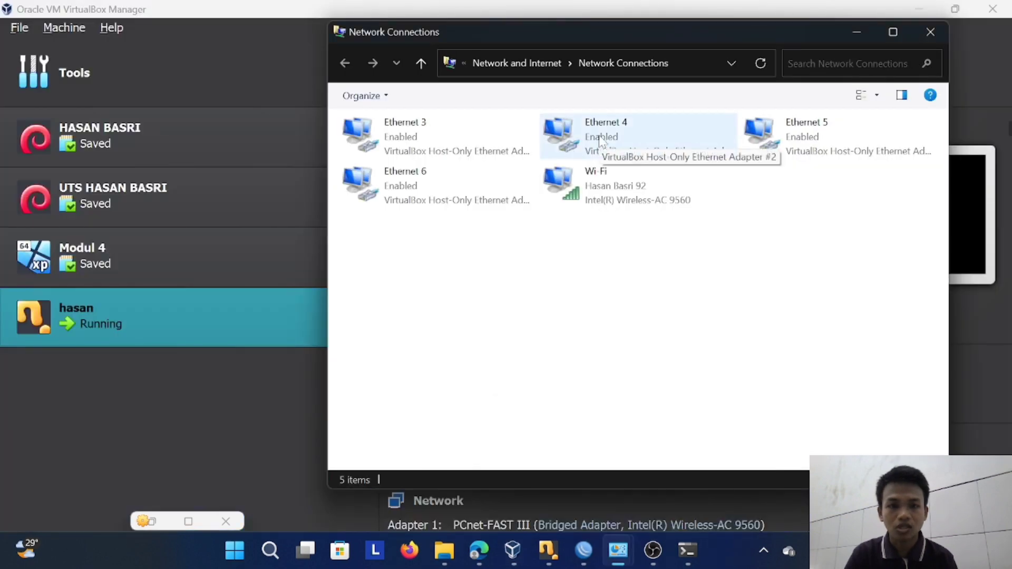
{"action": "double_click", "coordinate": [663, 135]}
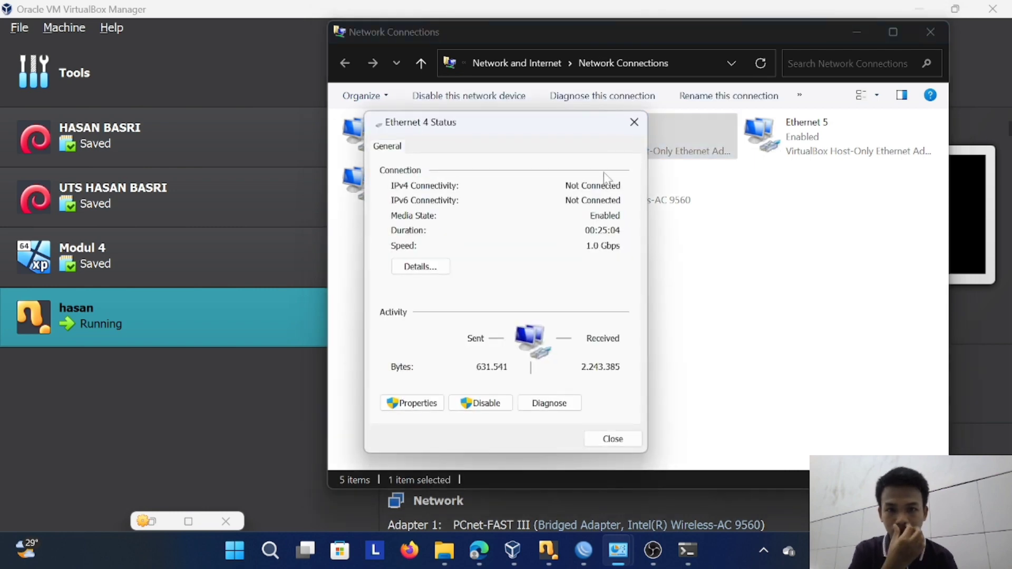
{"action": "left_click", "coordinate": [420, 266]}
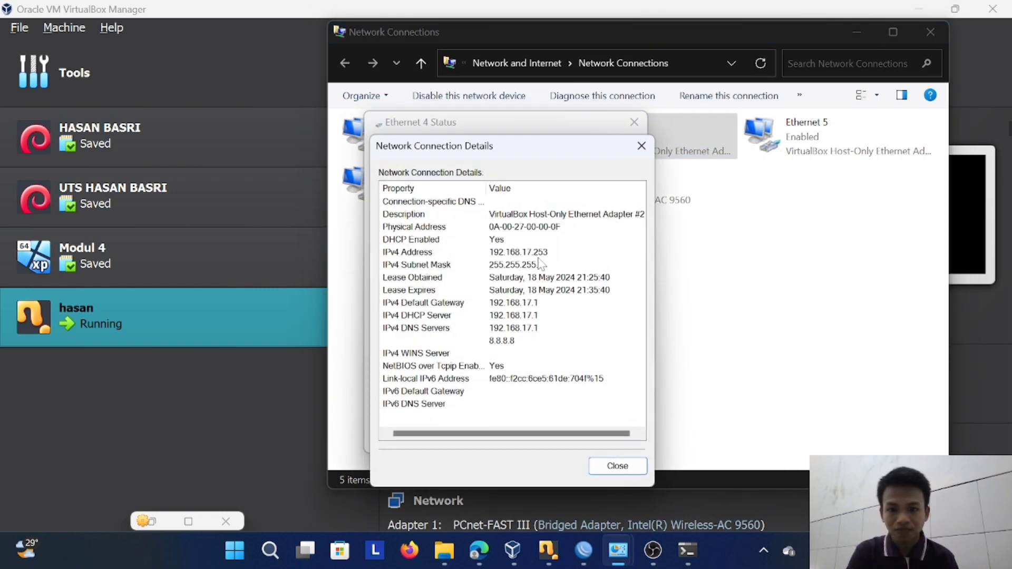
{"action": "left_click", "coordinate": [554, 257]}
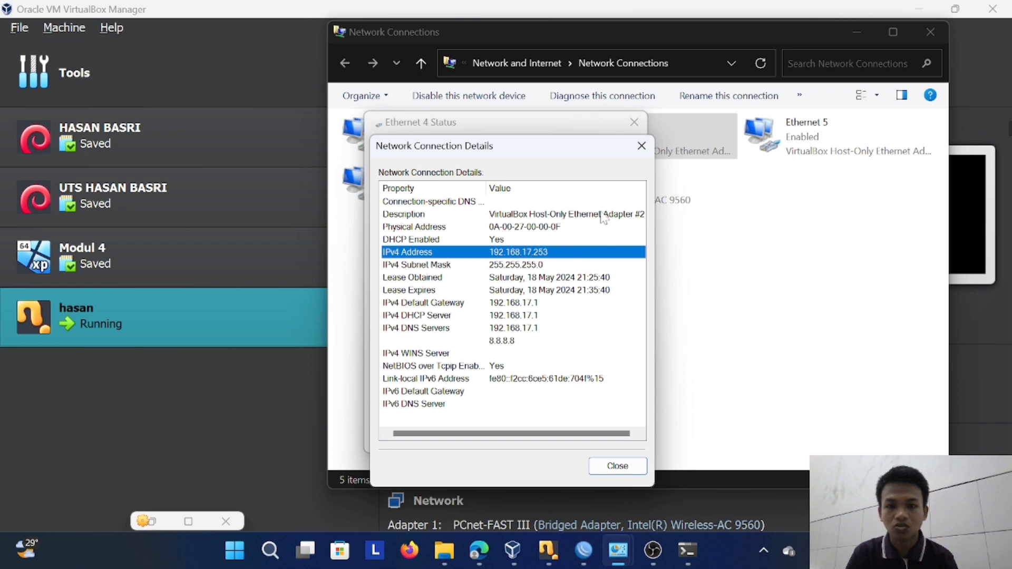
{"action": "left_click", "coordinate": [641, 146]}
{"action": "left_click", "coordinate": [635, 123]}
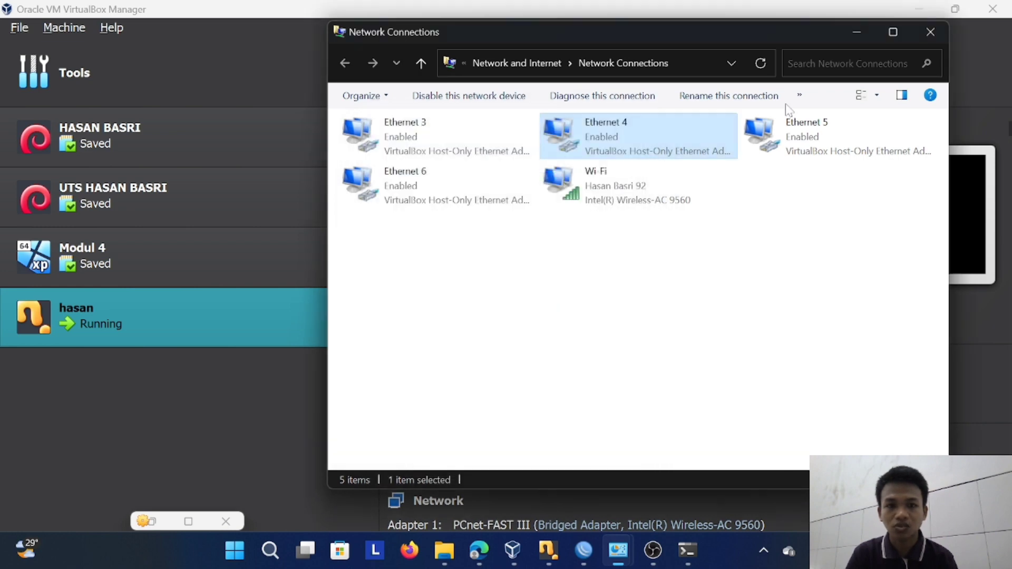
{"action": "left_click", "coordinate": [857, 31]}
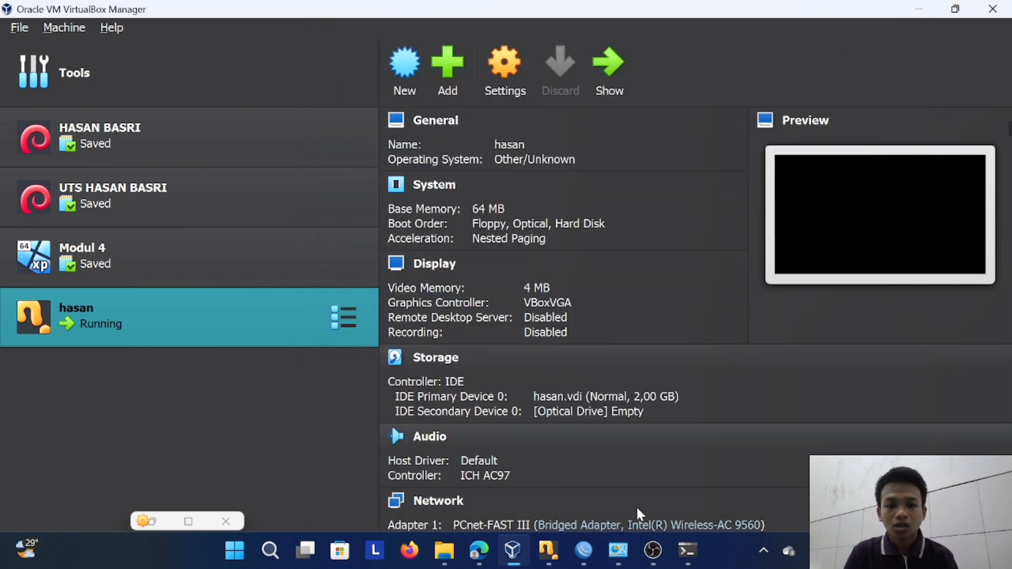
Switch to Command Prompt and ping 8.8.8.8 to test the client's internet connection.
{"action": "mouse_move", "coordinate": [663, 548]}
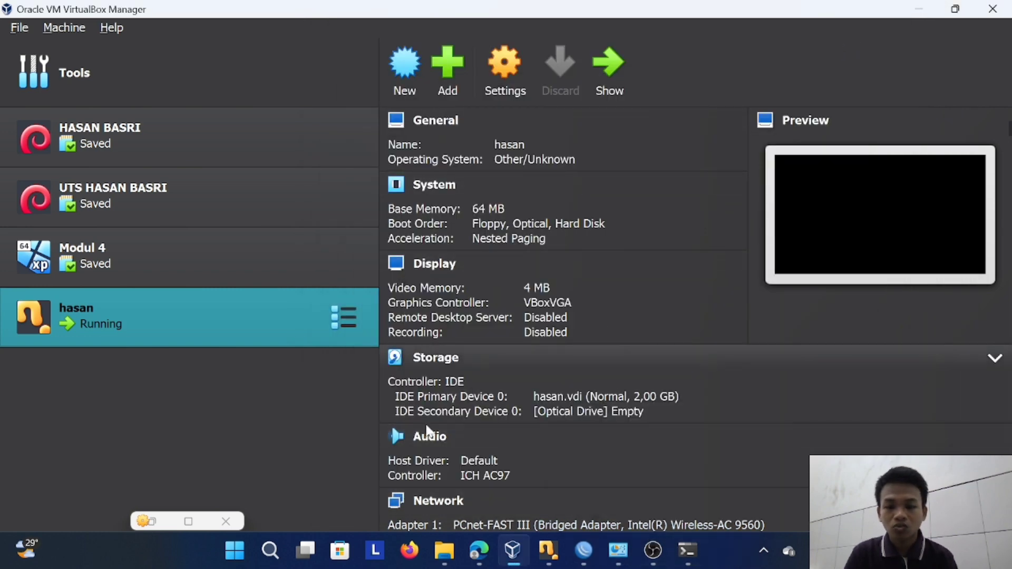
{"action": "left_click", "coordinate": [687, 551]}
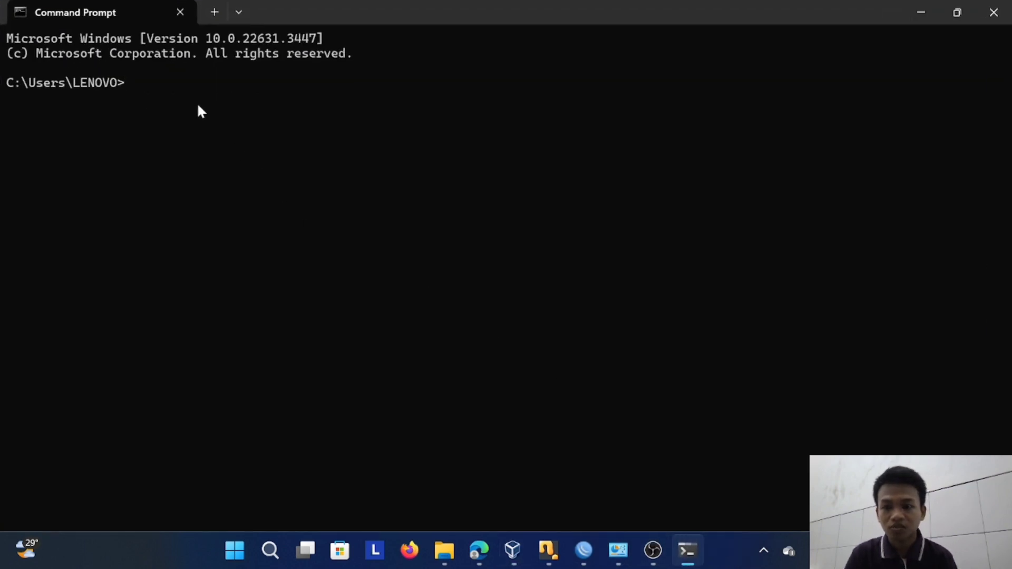
{"action": "type", "text": "ping 8.8.8."}
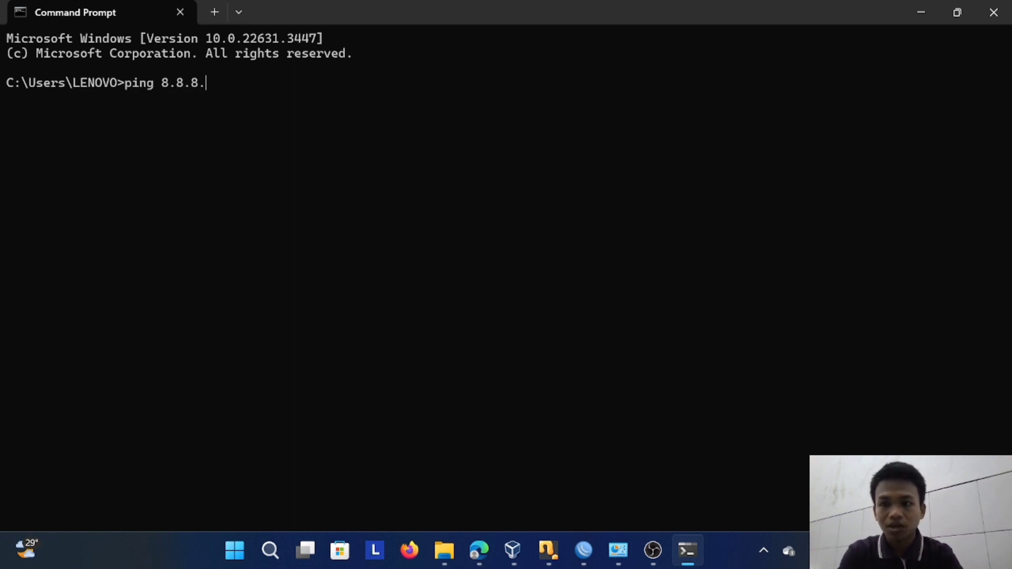
{"action": "type", "text": "8"}
{"action": "key", "text": "Return"}
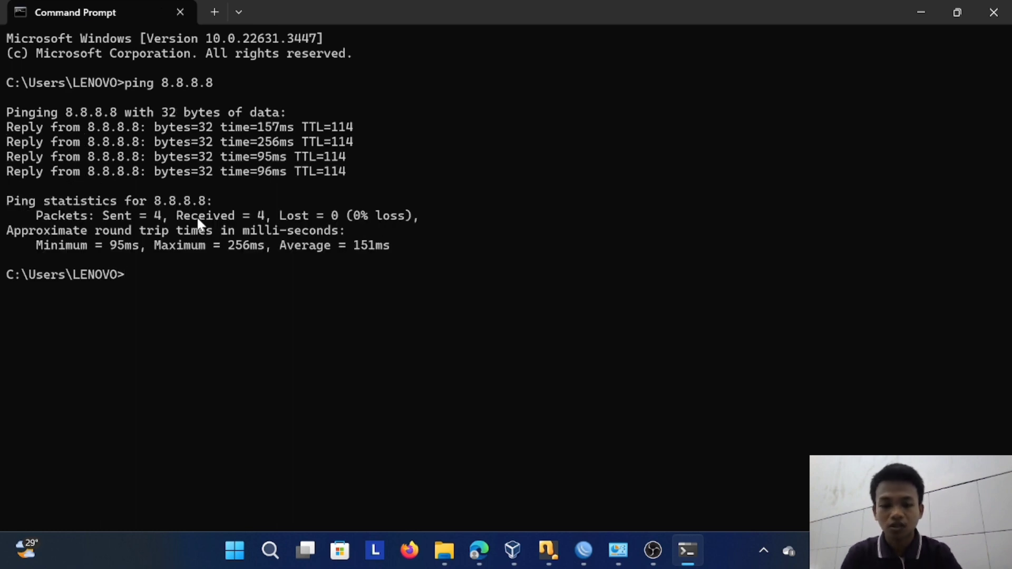
Ping google.com to test the client's name resolution.
{"action": "type", "text": "ping go"}
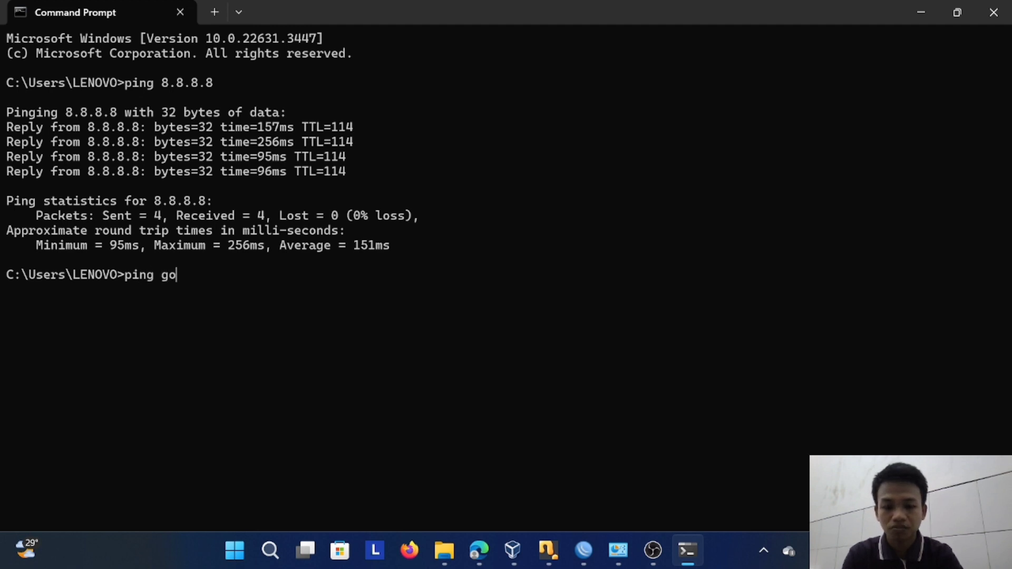
{"action": "type", "text": "ogle.co"}
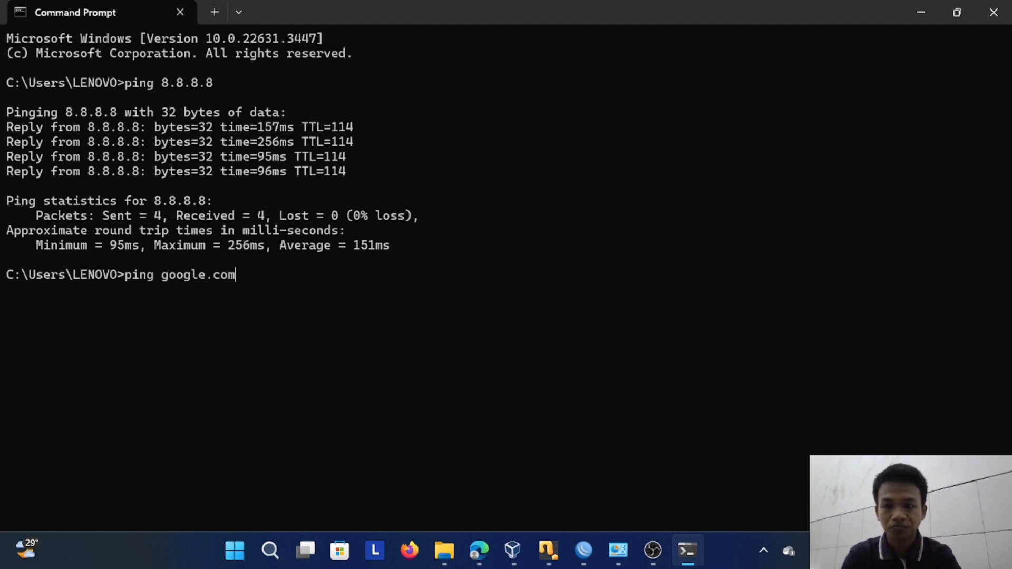
{"action": "type", "text": "m"}
{"action": "key", "text": "Return"}
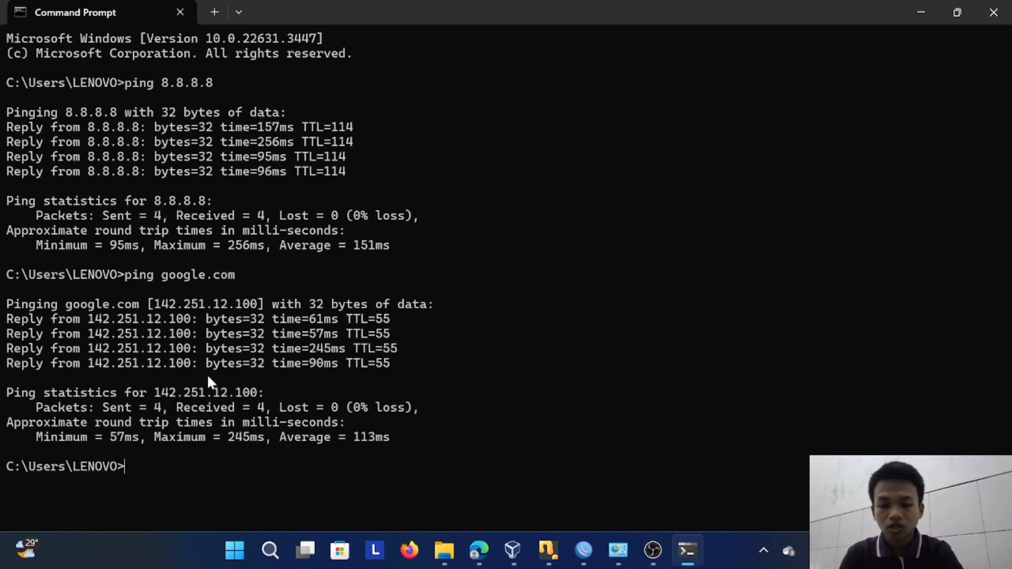
Trace the route to google.com with tracert, interrupt the trace after the first several hops and minimize Command Prompt.
{"action": "type", "text": "tracer"}
{"action": "type", "text": "t google"}
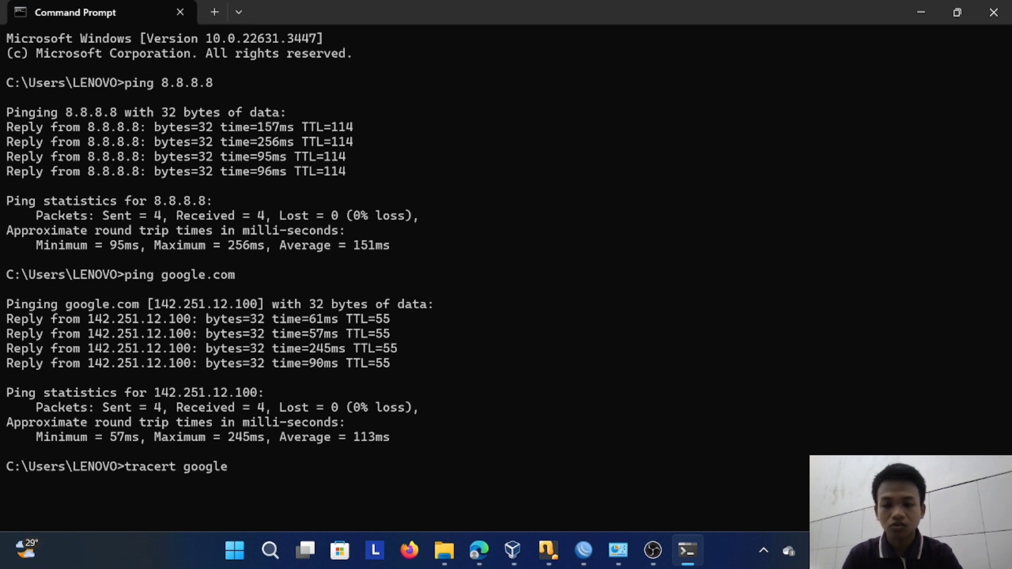
{"action": "type", "text": ".com"}
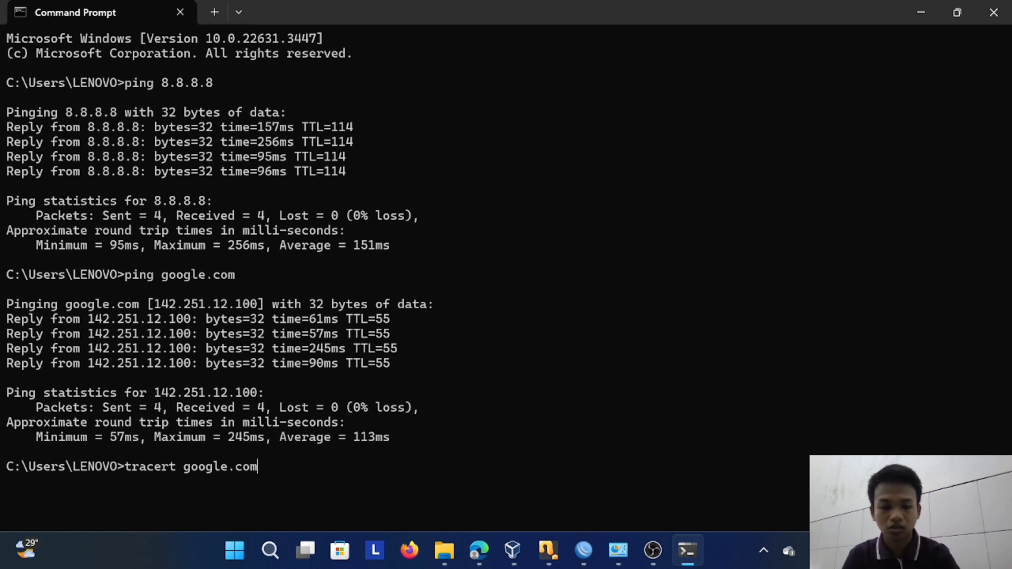
{"action": "key", "text": "Return"}
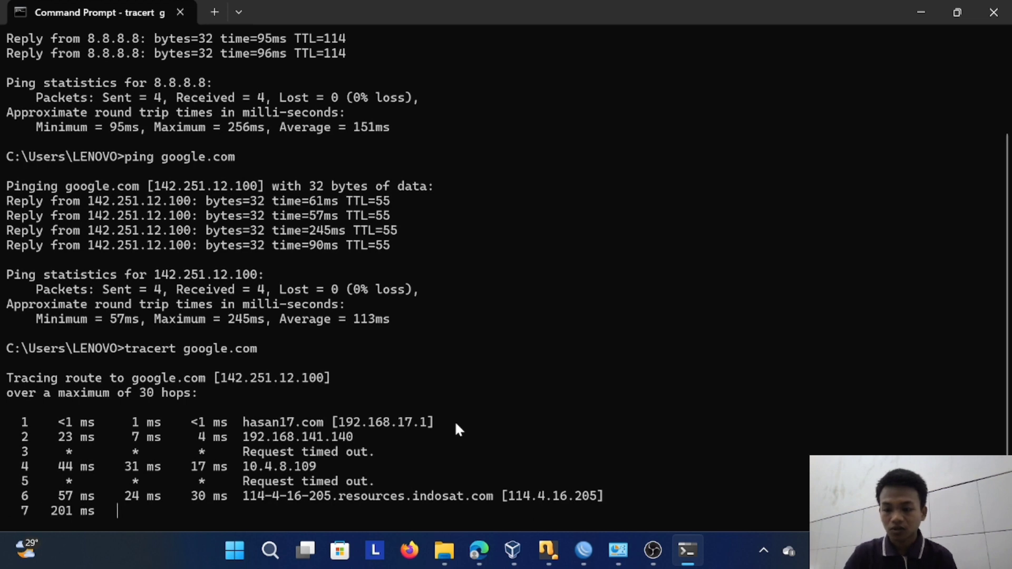
{"action": "key", "text": "ctrl+c"}
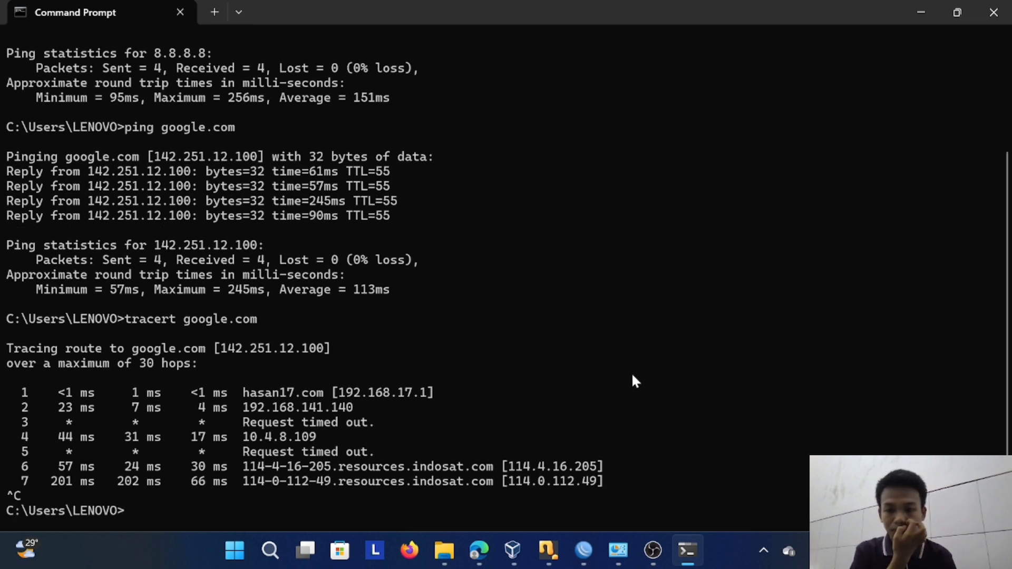
{"action": "left_click", "coordinate": [924, 16]}
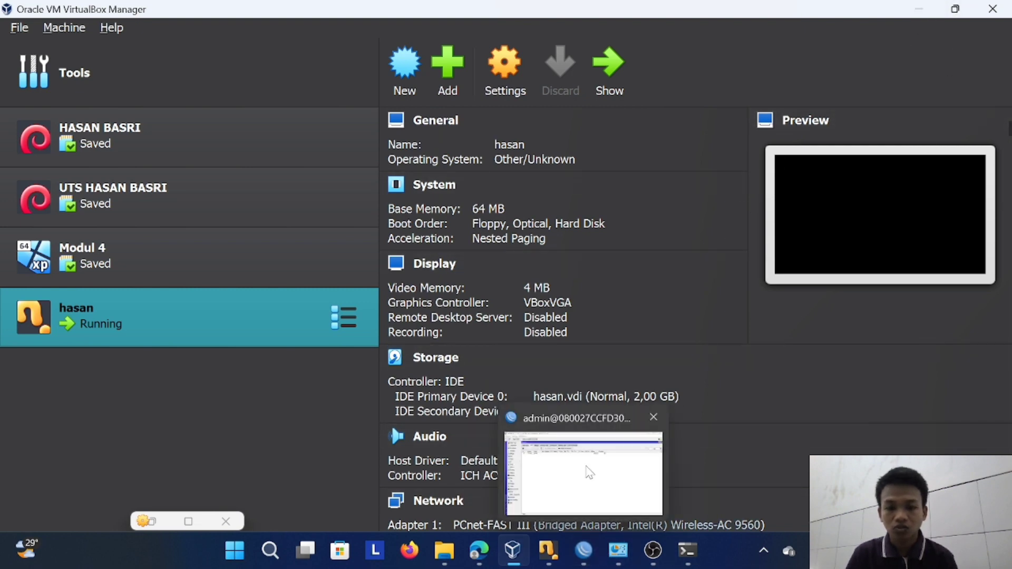
Switch to WinBox and on to the Edge browser, and read the assignment's instruction for blocking instagram.com with Layer 7 Protocols.
{"action": "left_click", "coordinate": [586, 417]}
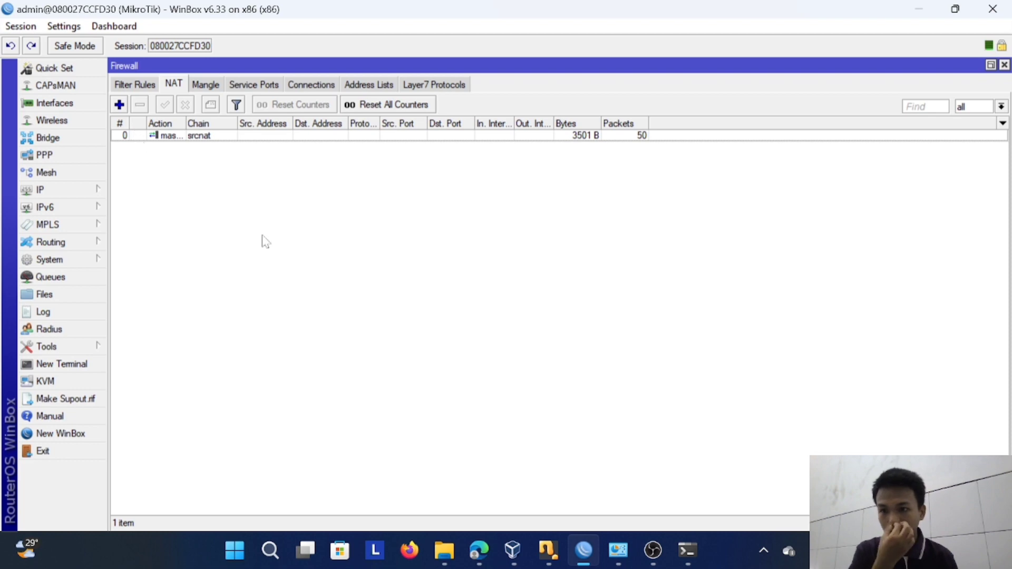
{"action": "mouse_move", "coordinate": [596, 551]}
{"action": "left_click", "coordinate": [478, 551]}
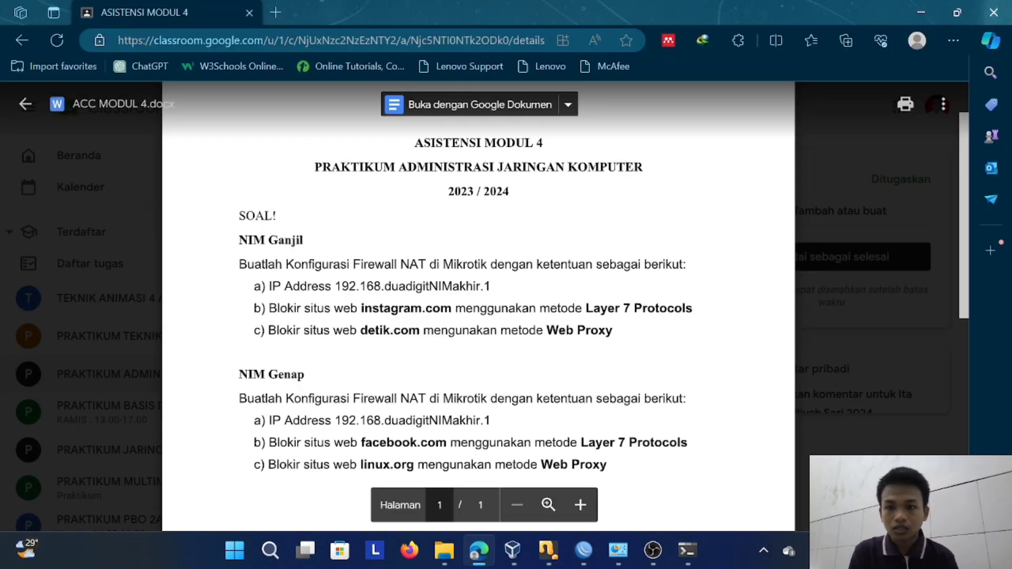
{"action": "scroll", "coordinate": [478, 306], "scroll_direction": "down", "scroll_amount": 2}
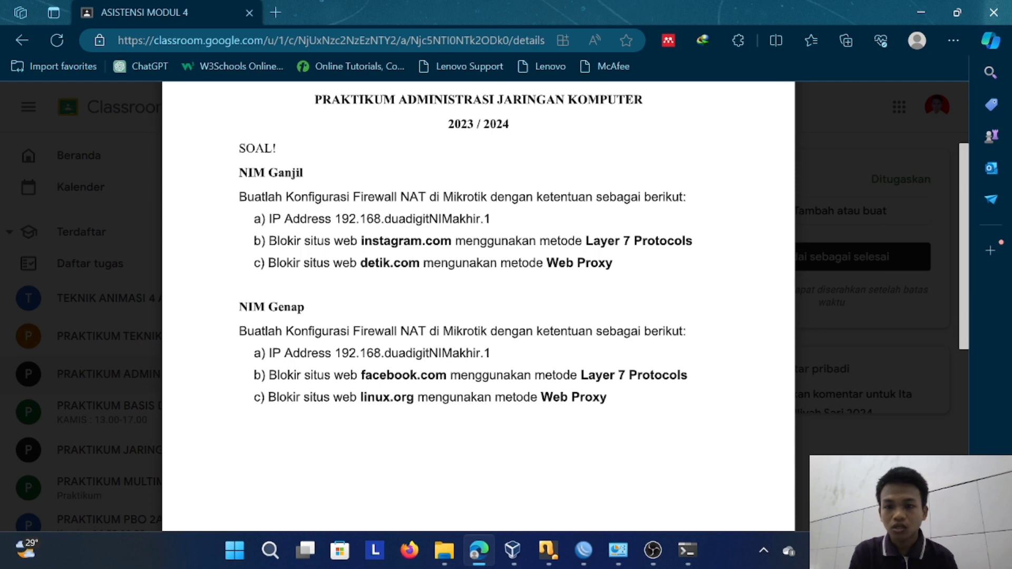
{"action": "left_click_drag", "start_coordinate": [254, 240], "coordinate": [692, 241]}
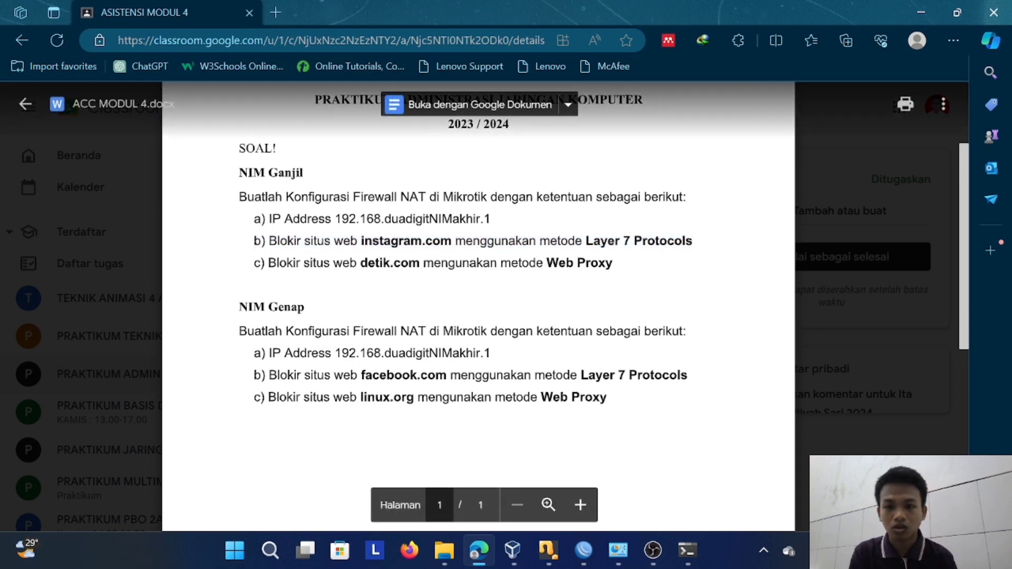
Return to WinBox and create a new firewall Layer 7 protocol entry named instagram.
{"action": "left_click", "coordinate": [584, 548]}
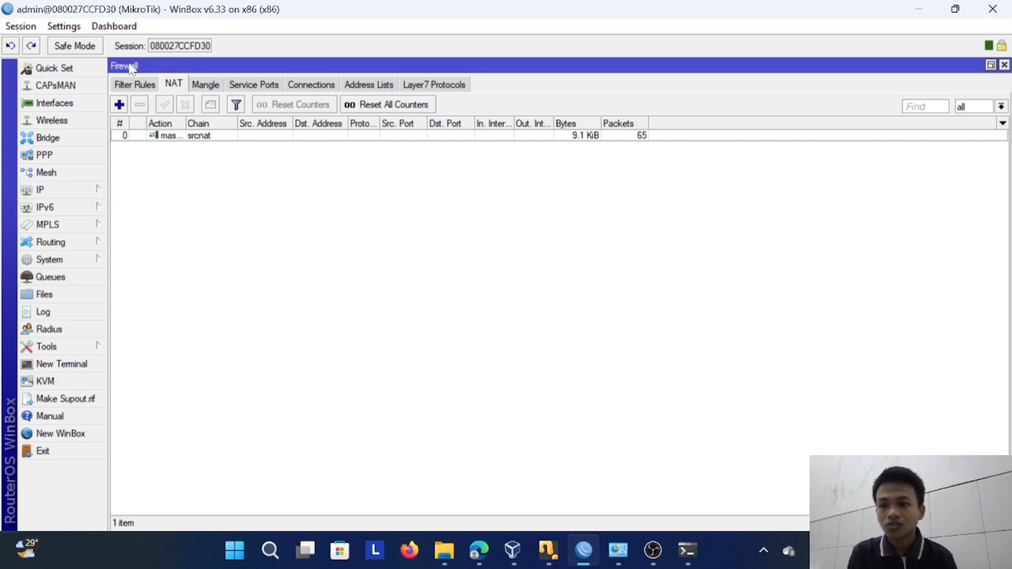
{"action": "left_click", "coordinate": [454, 88]}
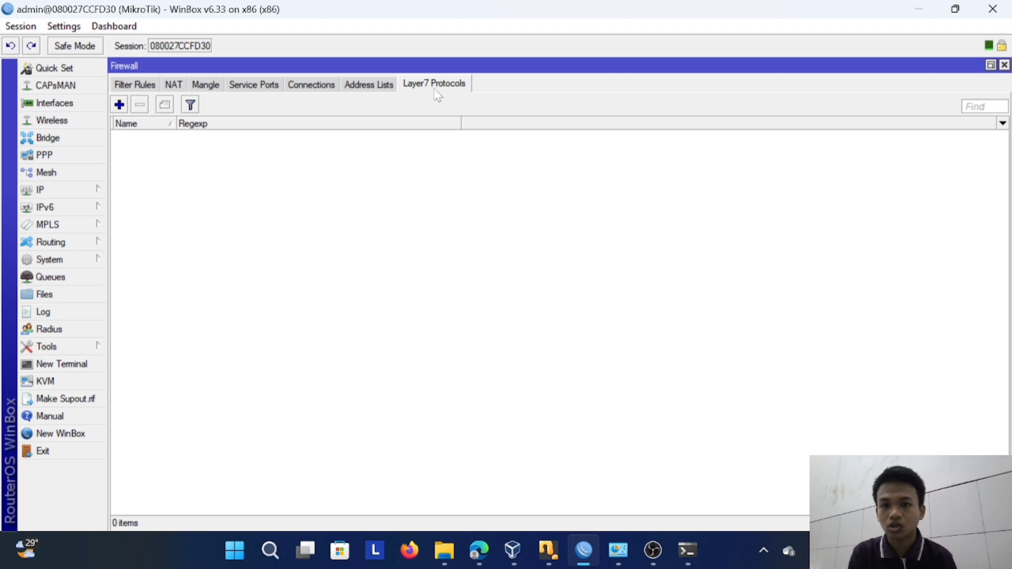
{"action": "left_click", "coordinate": [119, 105]}
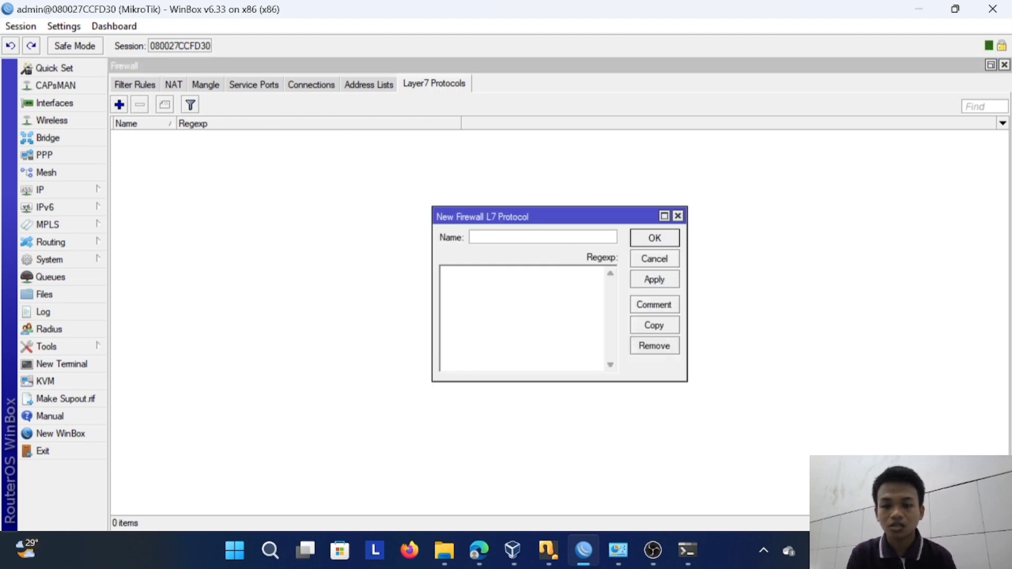
{"action": "type", "text": "i"}
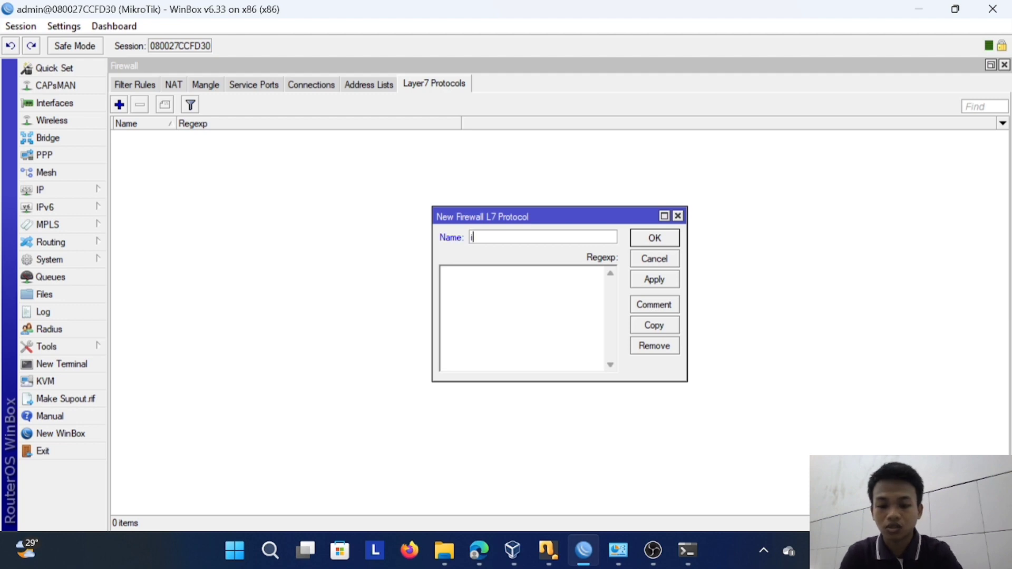
{"action": "type", "text": "nsta"}
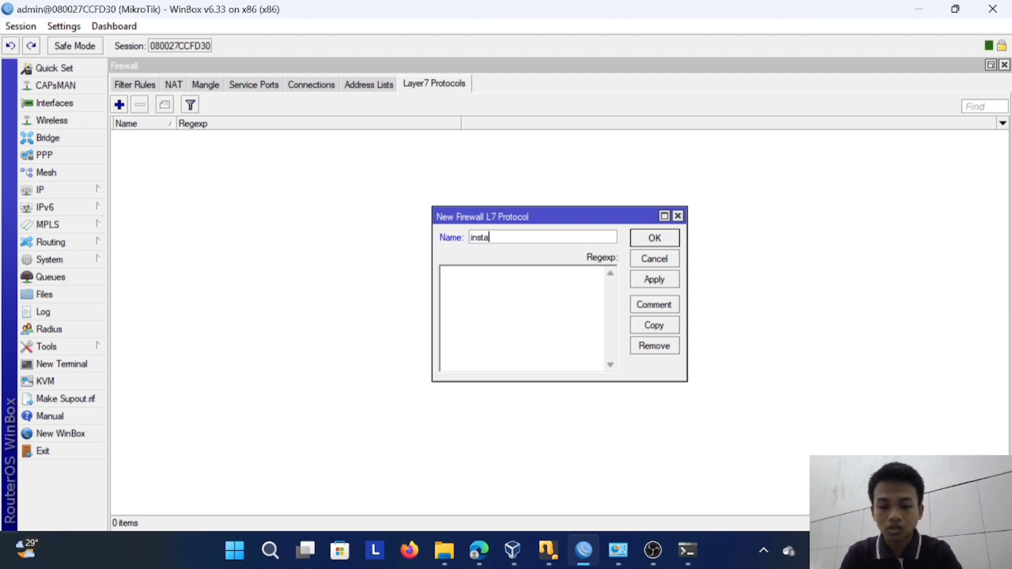
{"action": "type", "text": "gram"}
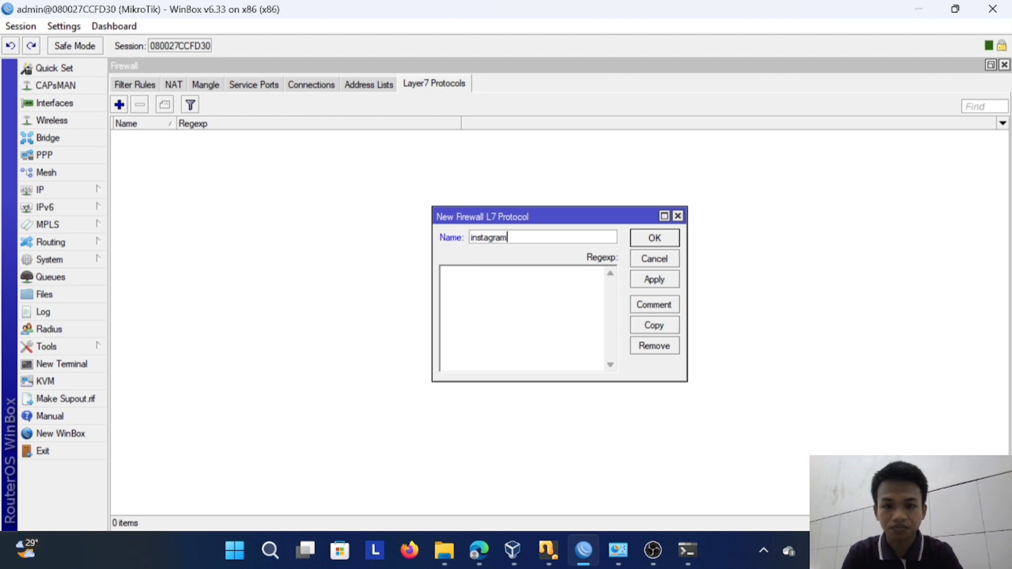
Set the instagram entry's regexp to ^.+(instagram.com).*$ and save the Layer 7 protocol.
{"action": "left_click", "coordinate": [518, 299]}
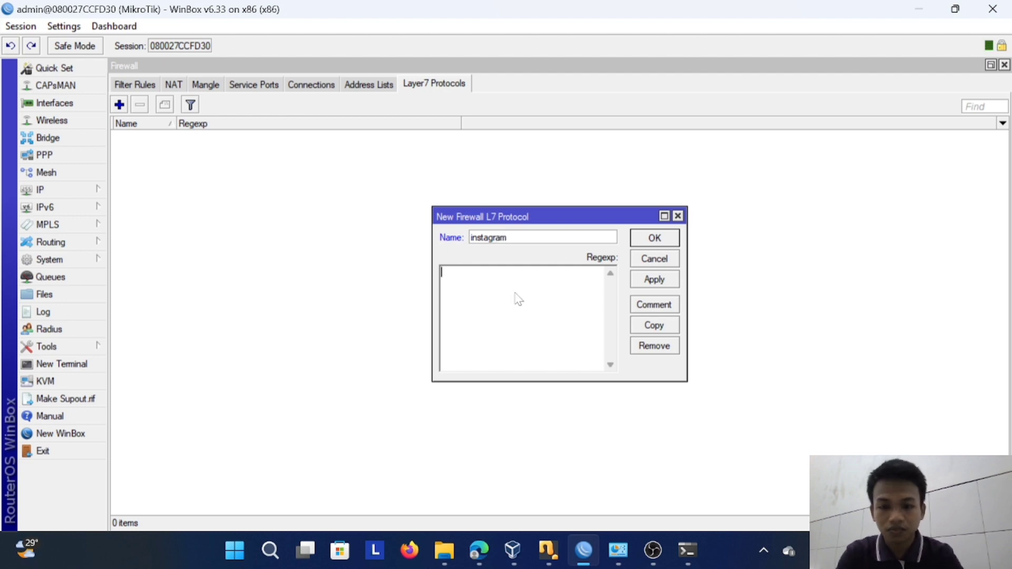
{"action": "type", "text": "^."}
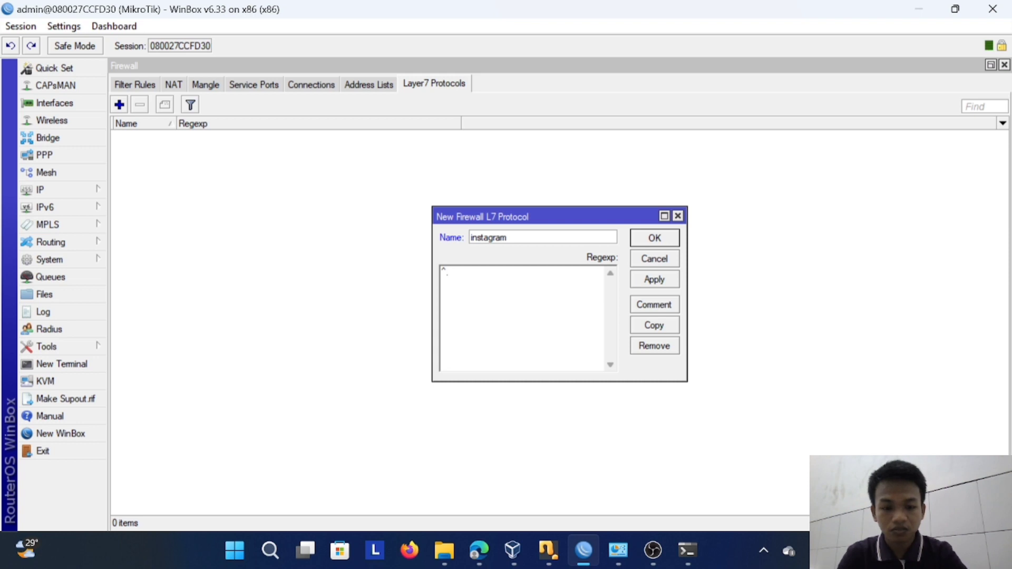
{"action": "type", "text": "+("}
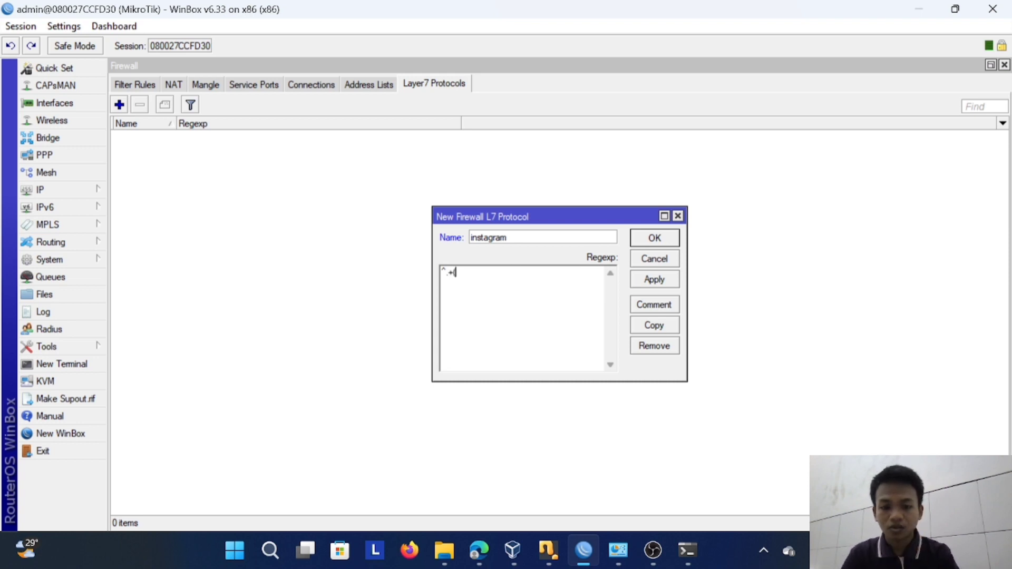
{"action": "type", "text": "instagra"}
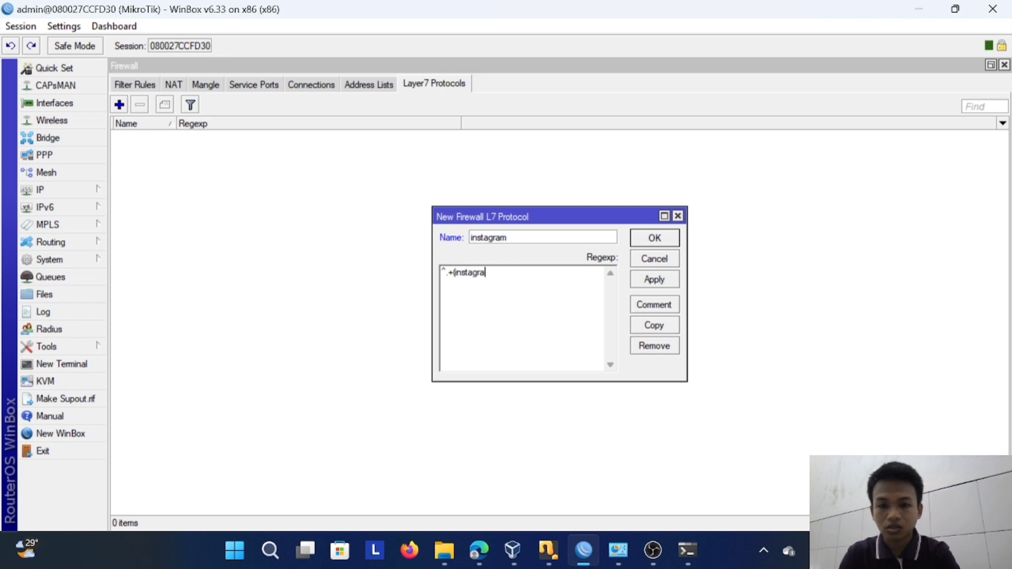
{"action": "type", "text": "m.com"}
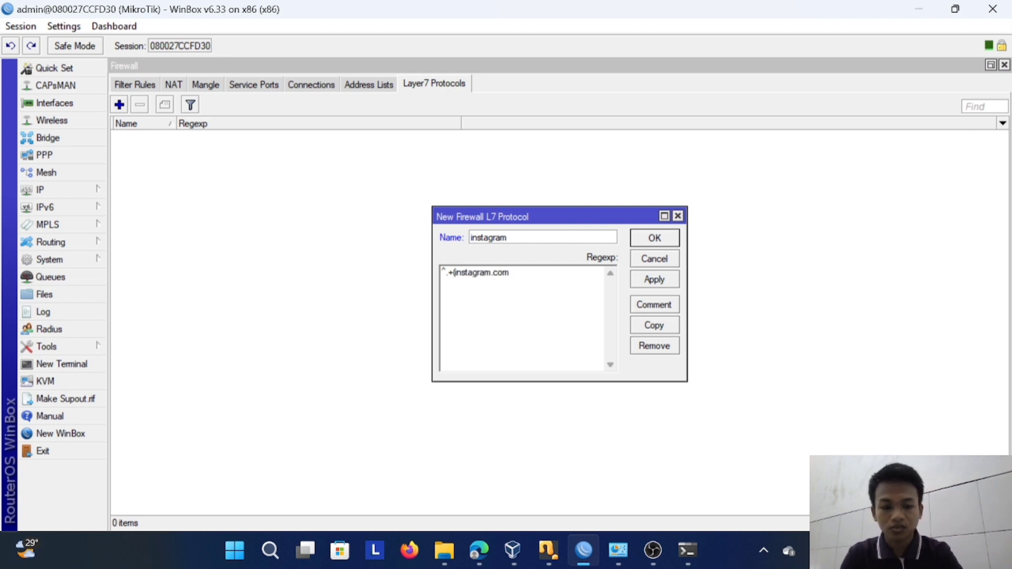
{"action": "type", "text": ").*"}
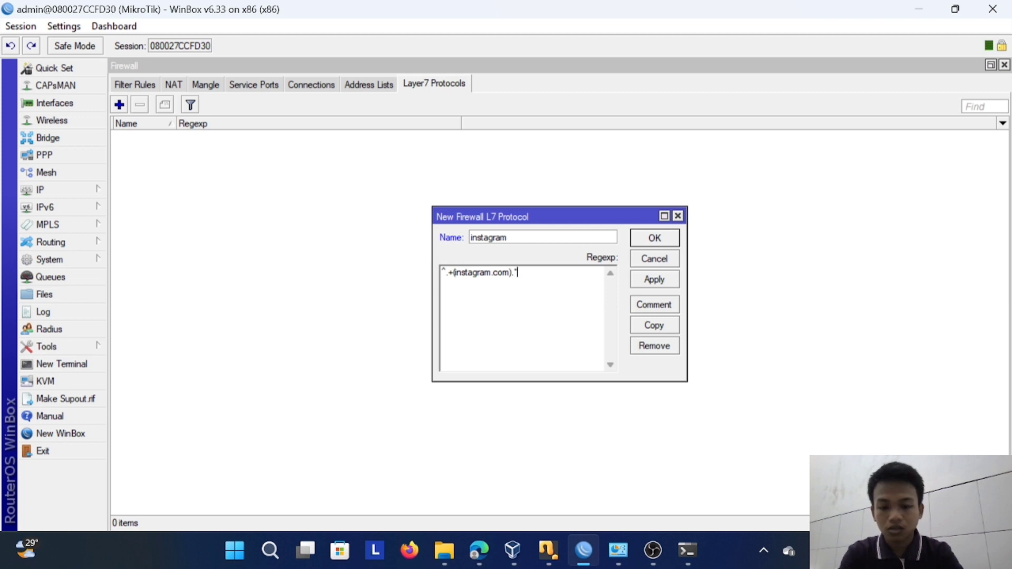
{"action": "type", "text": "$"}
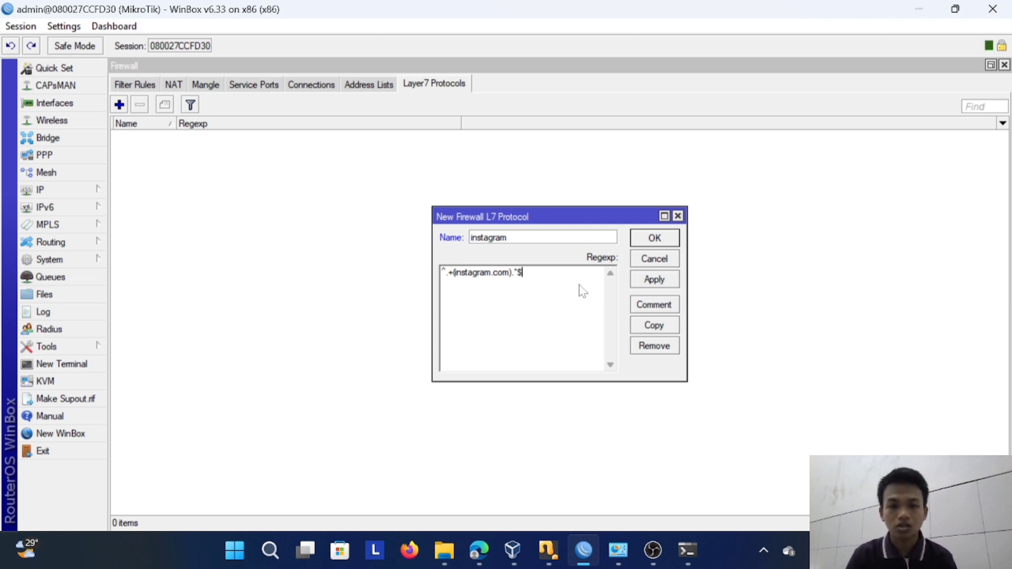
{"action": "left_click", "coordinate": [663, 279]}
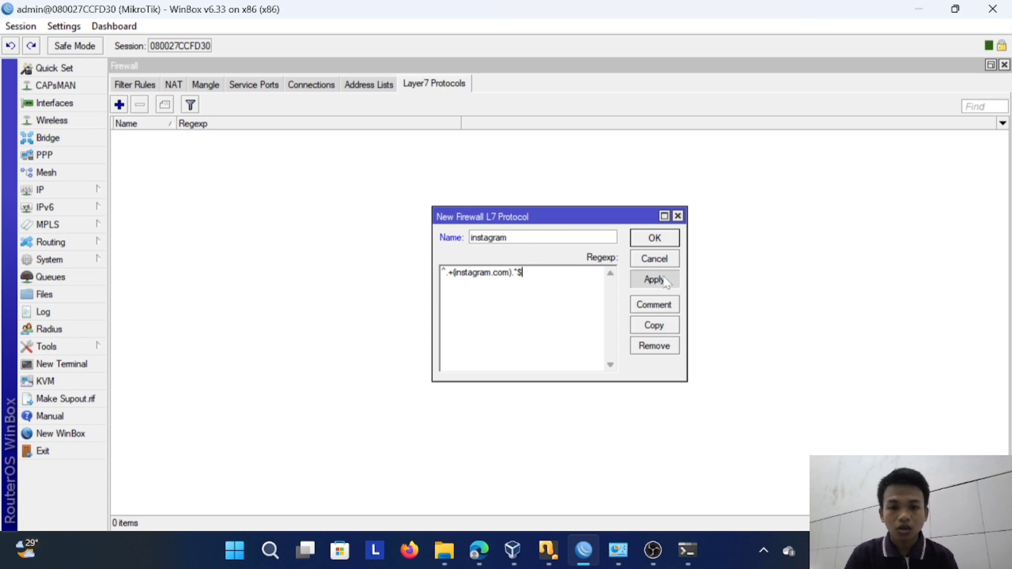
{"action": "left_click", "coordinate": [657, 241]}
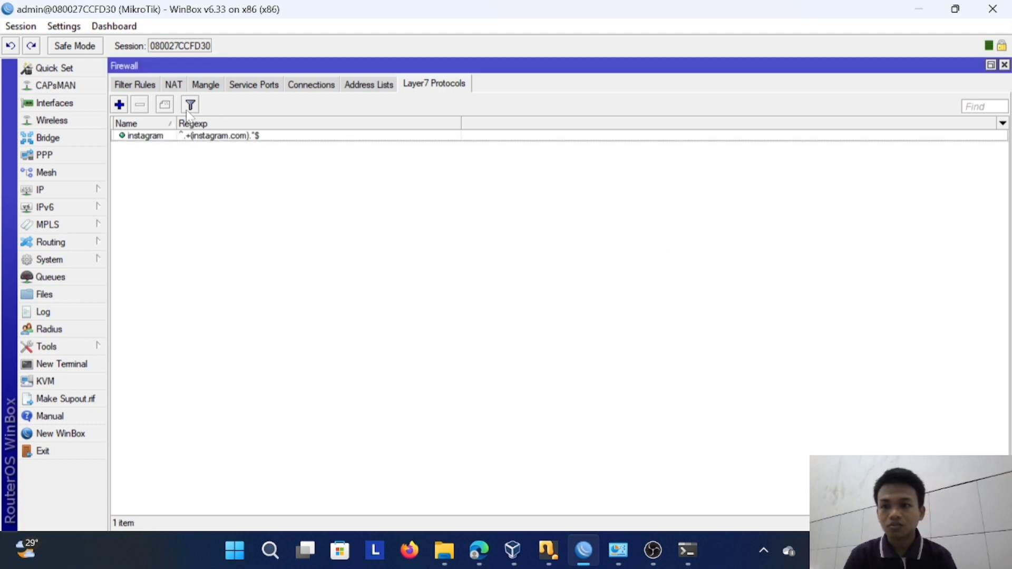
Create a new firewall filter rule in the forward chain and set its protocol to tcp.
{"action": "left_click", "coordinate": [134, 85]}
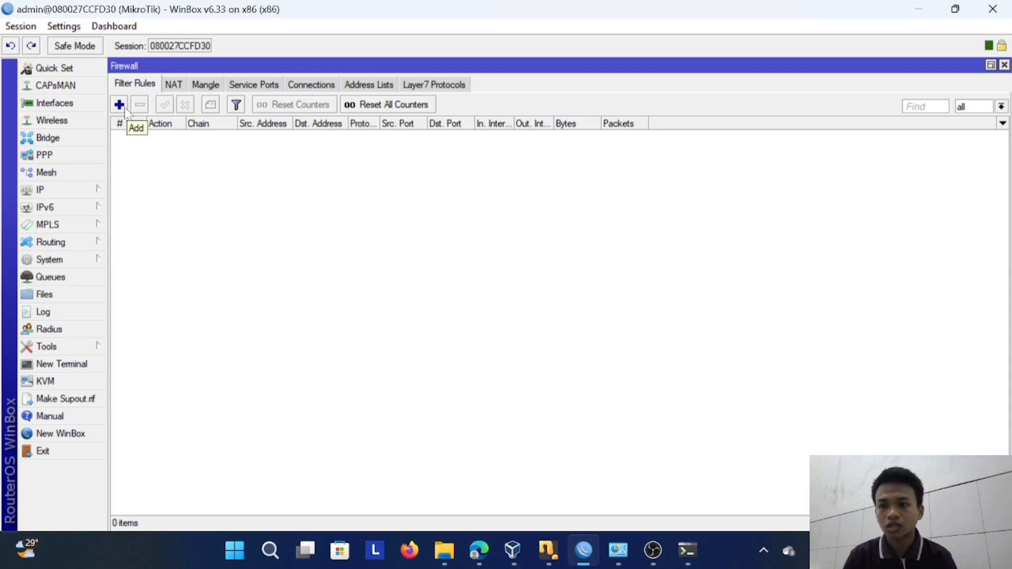
{"action": "left_click", "coordinate": [119, 105]}
{"action": "left_click", "coordinate": [140, 89]}
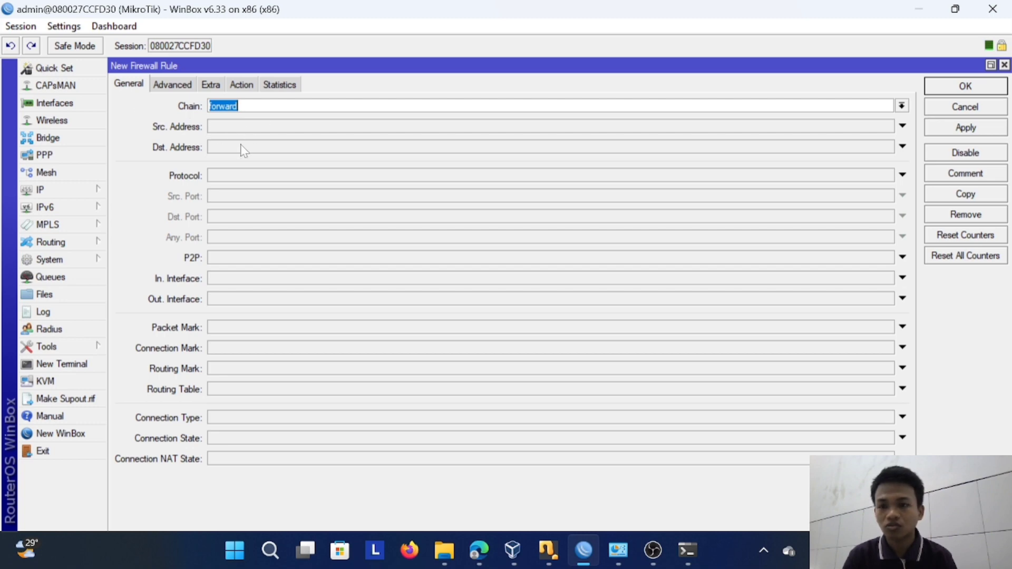
{"action": "left_click", "coordinate": [225, 176]}
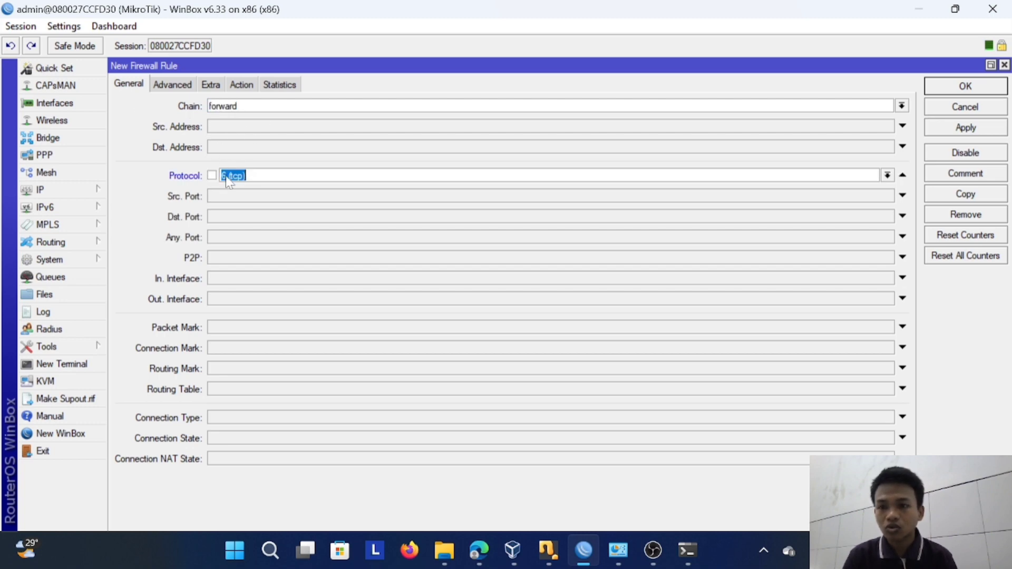
{"action": "left_click", "coordinate": [887, 176]}
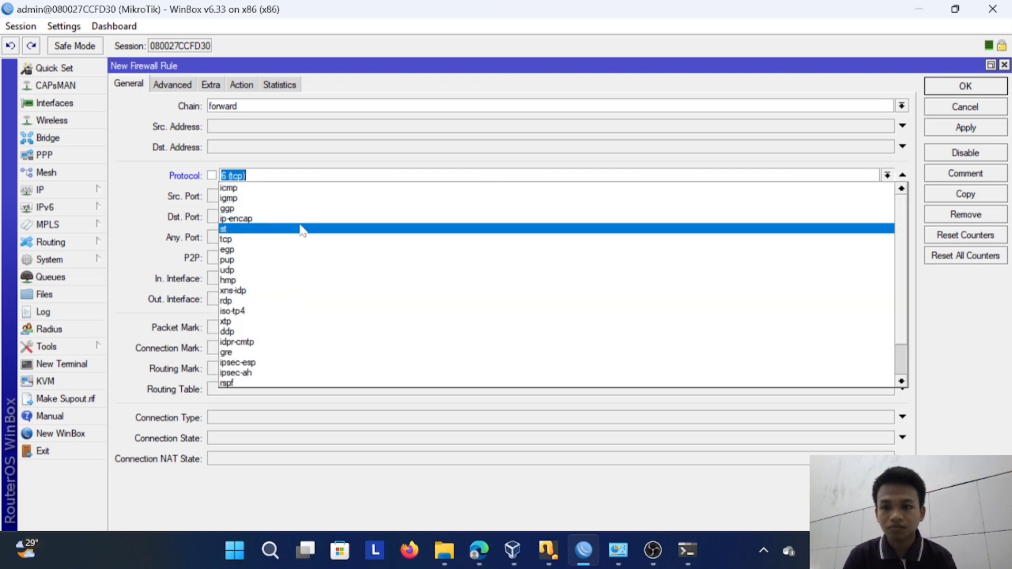
{"action": "left_click", "coordinate": [270, 240]}
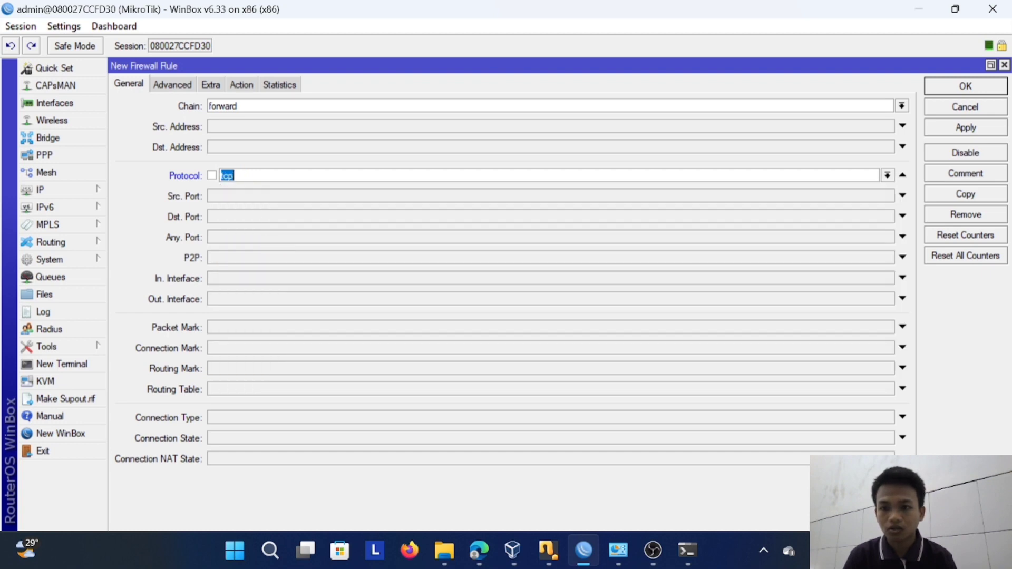
Set the new filter rule's destination ports to 80,443.
{"action": "left_click", "coordinate": [223, 217]}
{"action": "type", "text": "8"}
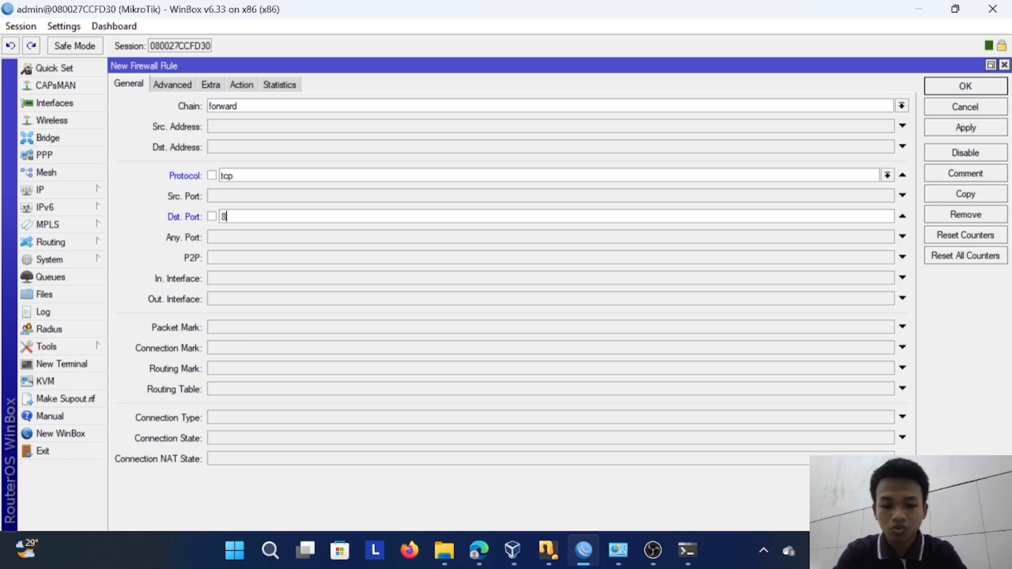
{"action": "type", "text": "0,443"}
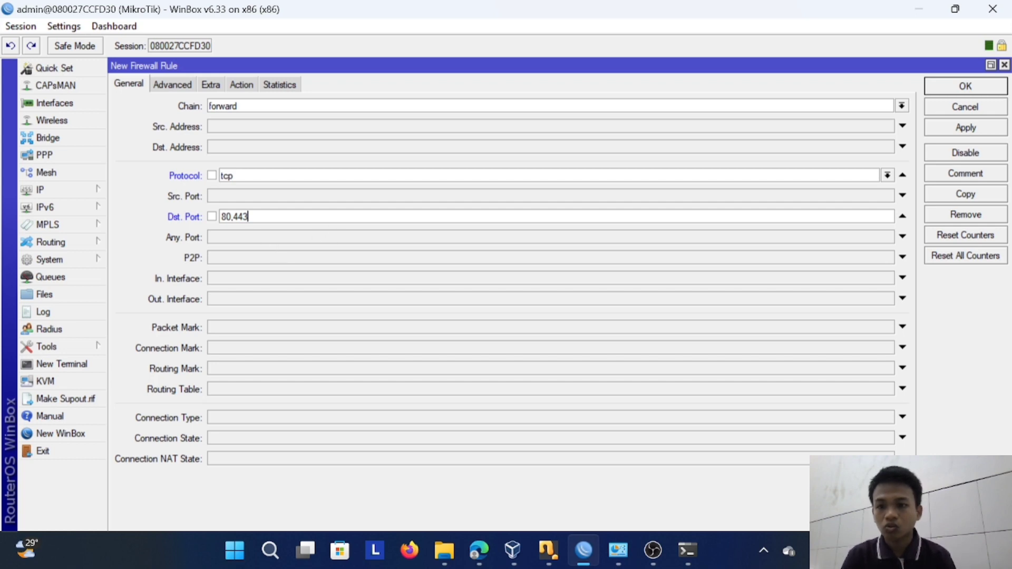
{"action": "key", "text": "Left"}
{"action": "key", "text": "Left"}
{"action": "key", "text": "Left"}
{"action": "key", "text": "Left"}
{"action": "key", "text": "shift+Home"}
{"action": "key", "text": "End"}
{"action": "key", "text": "shift+Left"}
{"action": "key", "text": "shift+Left"}
{"action": "key", "text": "shift+Left"}
{"action": "key", "text": "End"}
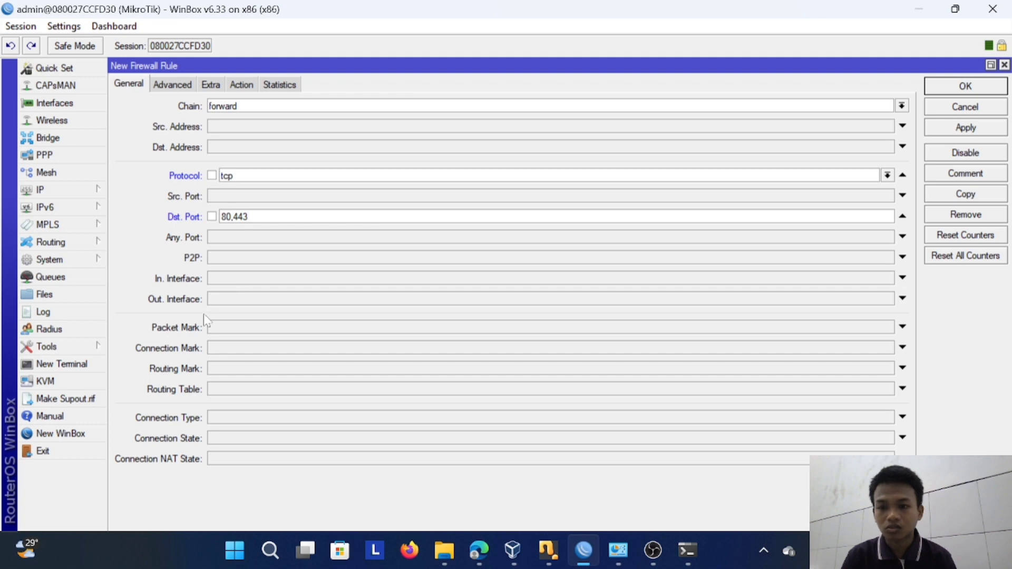
Set the rule's In. Interface to ether2 and its Layer7 Protocol to instagram.
{"action": "left_click", "coordinate": [237, 286]}
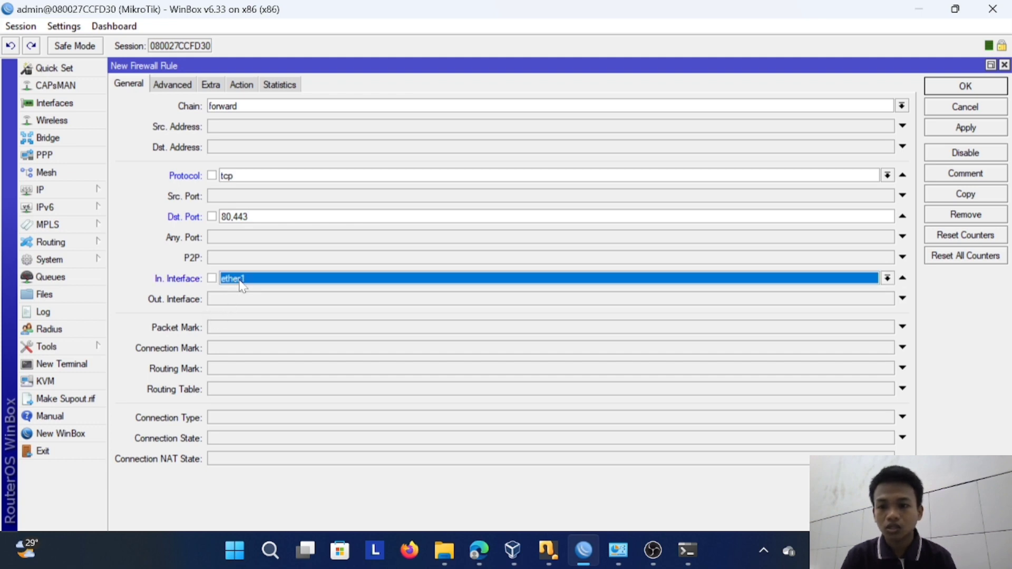
{"action": "left_click", "coordinate": [887, 278]}
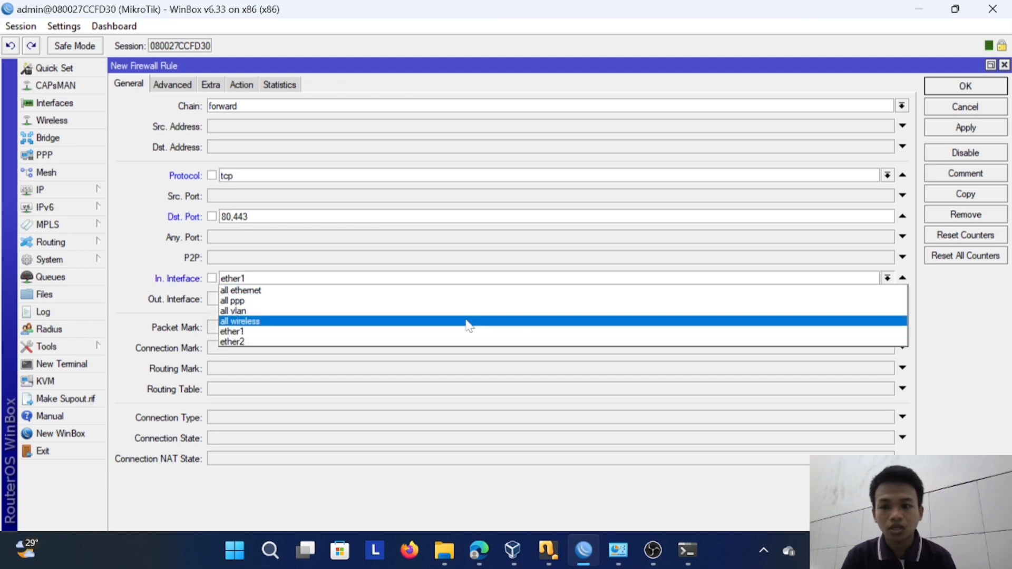
{"action": "left_click", "coordinate": [383, 343]}
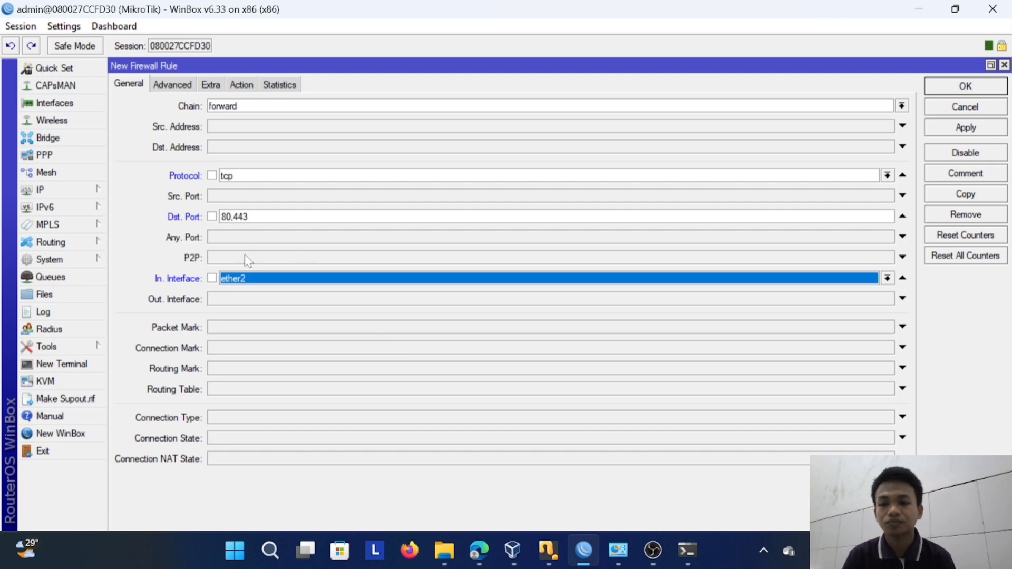
{"action": "left_click", "coordinate": [182, 86]}
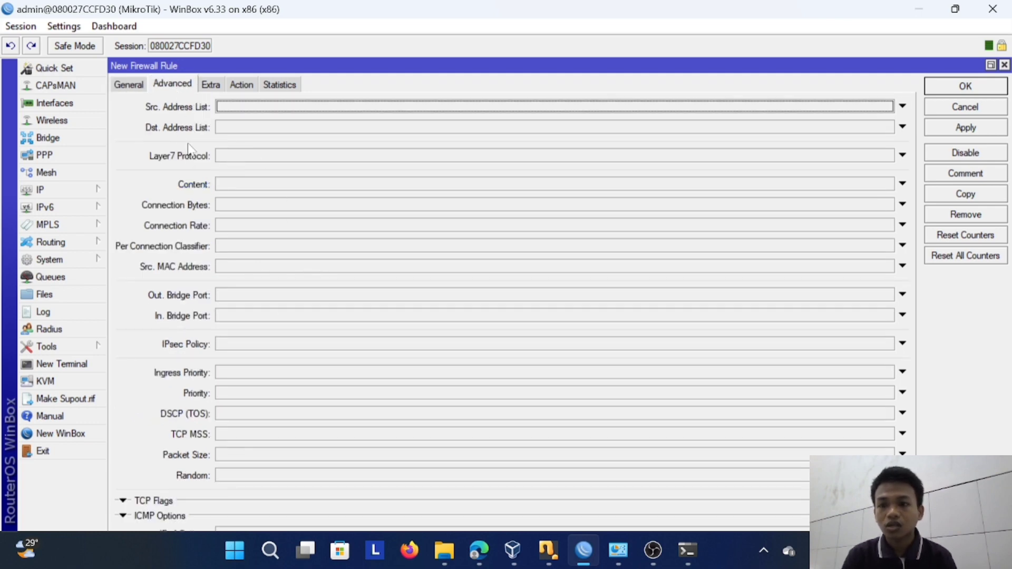
{"action": "left_click", "coordinate": [239, 160]}
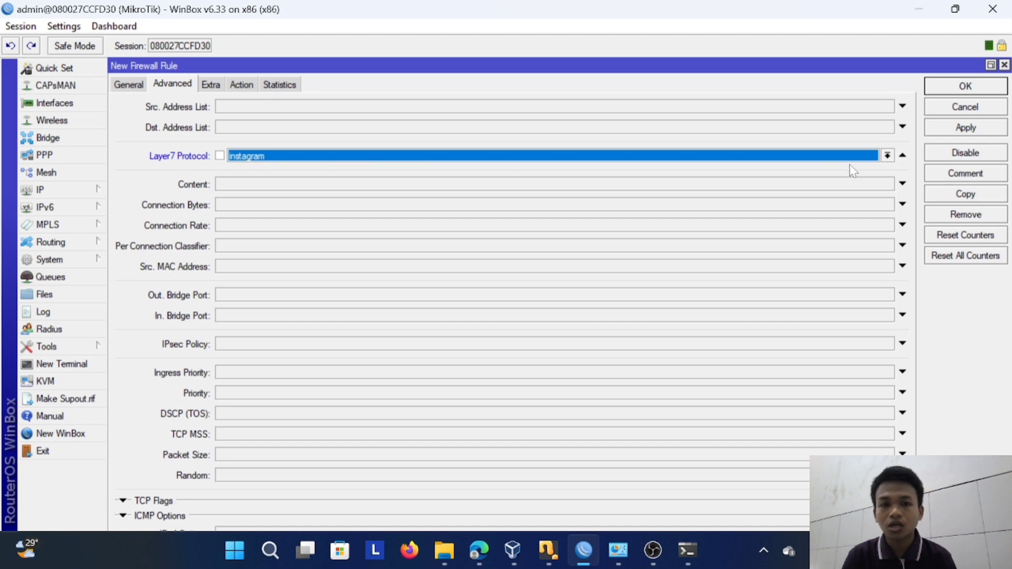
{"action": "left_click", "coordinate": [887, 157]}
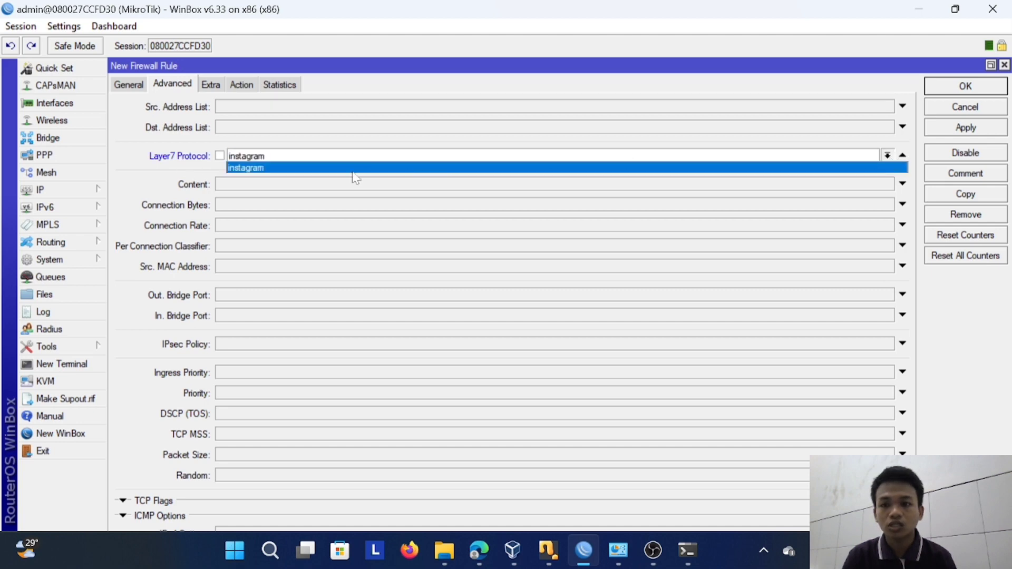
{"action": "left_click", "coordinate": [273, 165]}
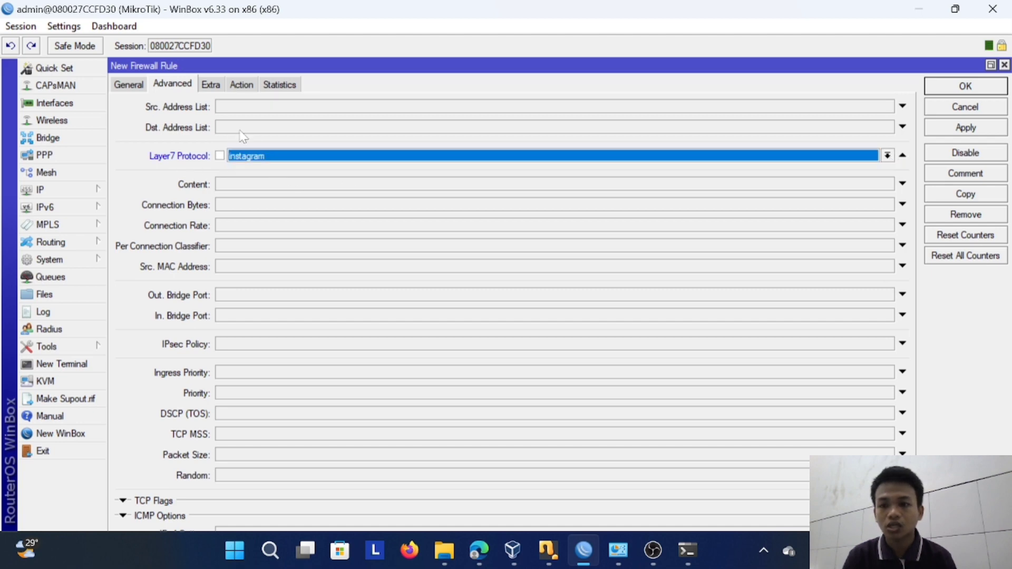
Set the rule's action to drop, apply it and save the filter rule.
{"action": "left_click", "coordinate": [238, 85]}
{"action": "left_click", "coordinate": [228, 108]}
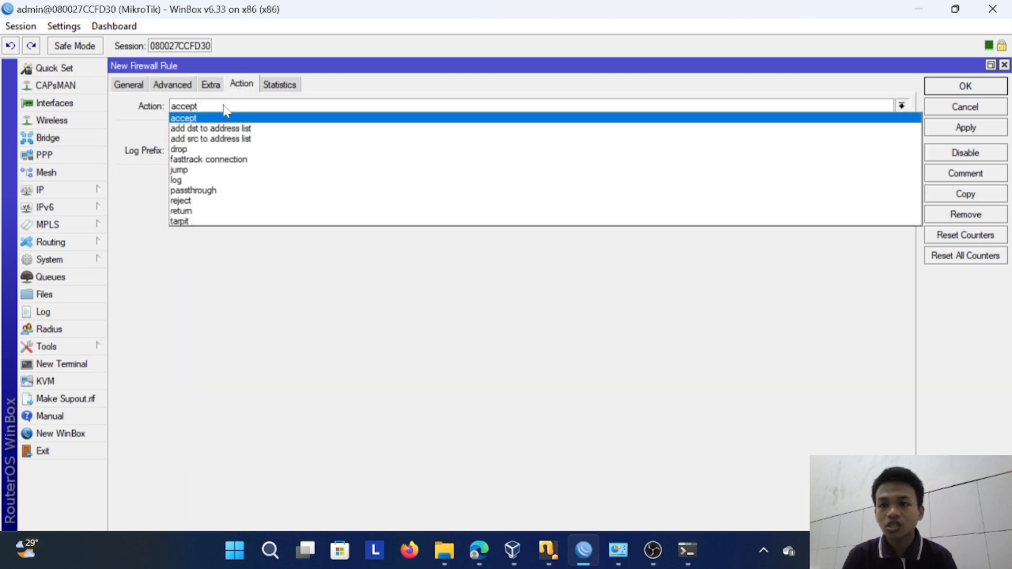
{"action": "left_click", "coordinate": [216, 150]}
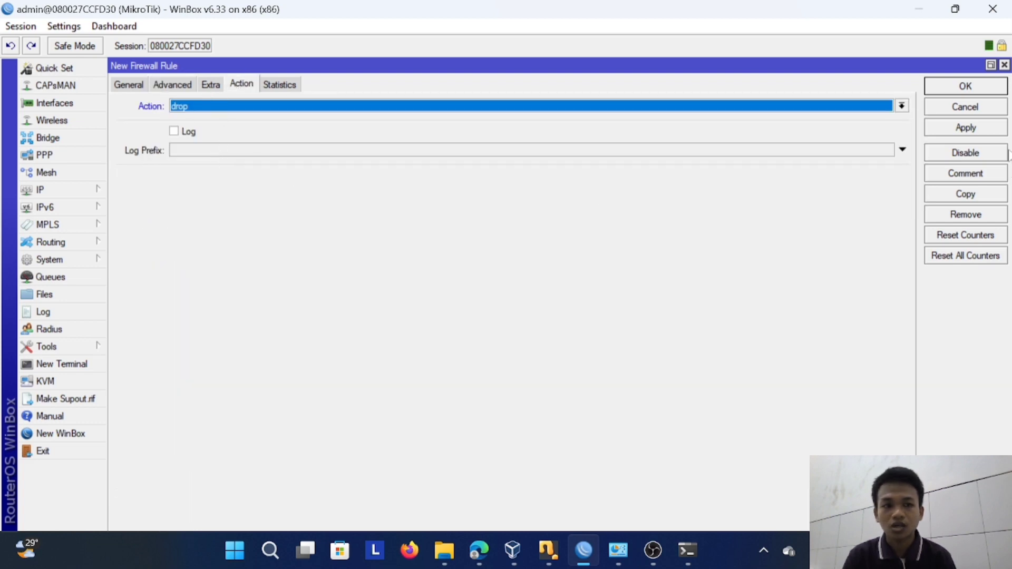
{"action": "left_click", "coordinate": [982, 131]}
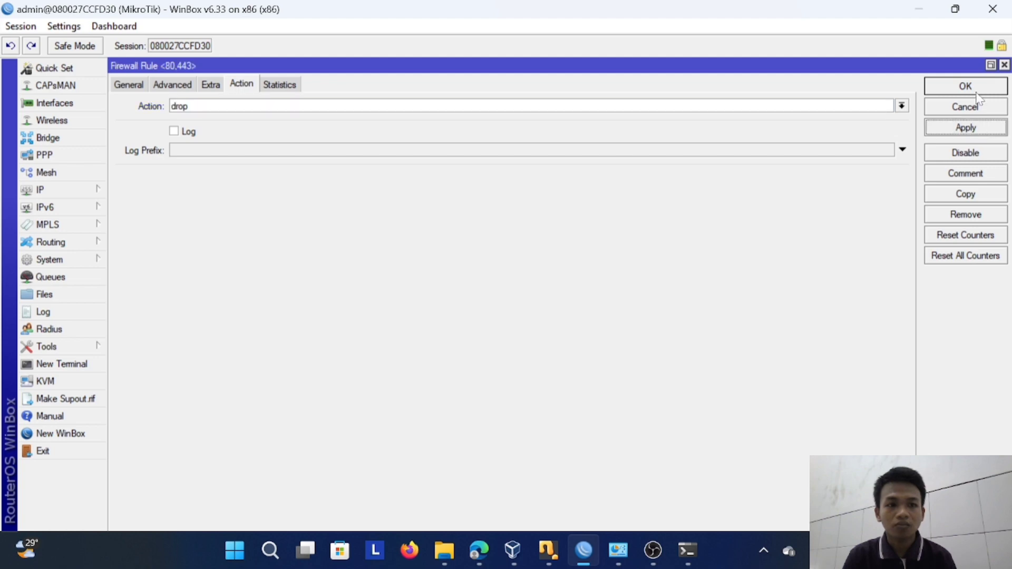
{"action": "left_click", "coordinate": [972, 86]}
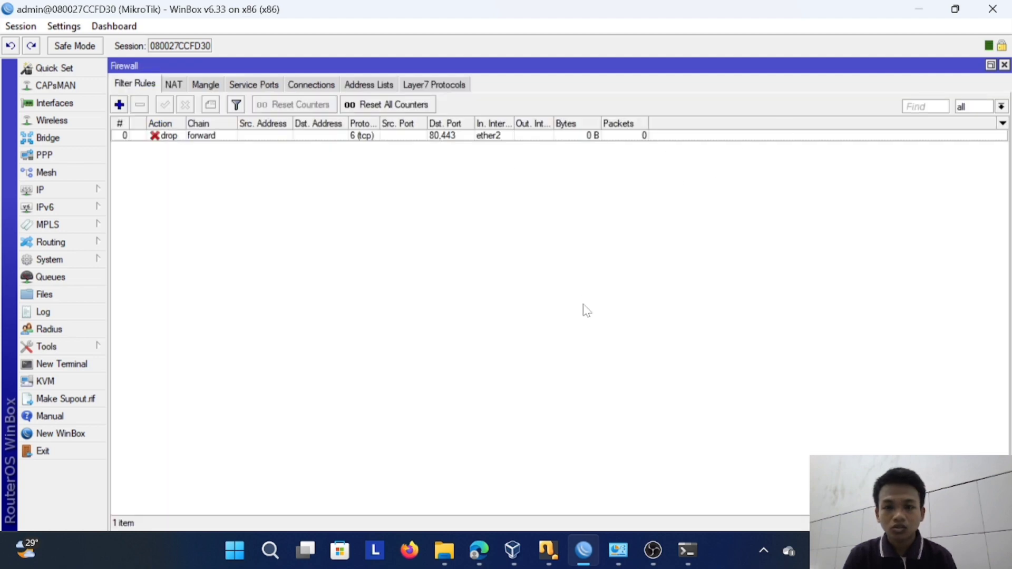
Launch Google Chrome in Guest mode and maximize its window.
{"action": "left_click", "coordinate": [272, 551]}
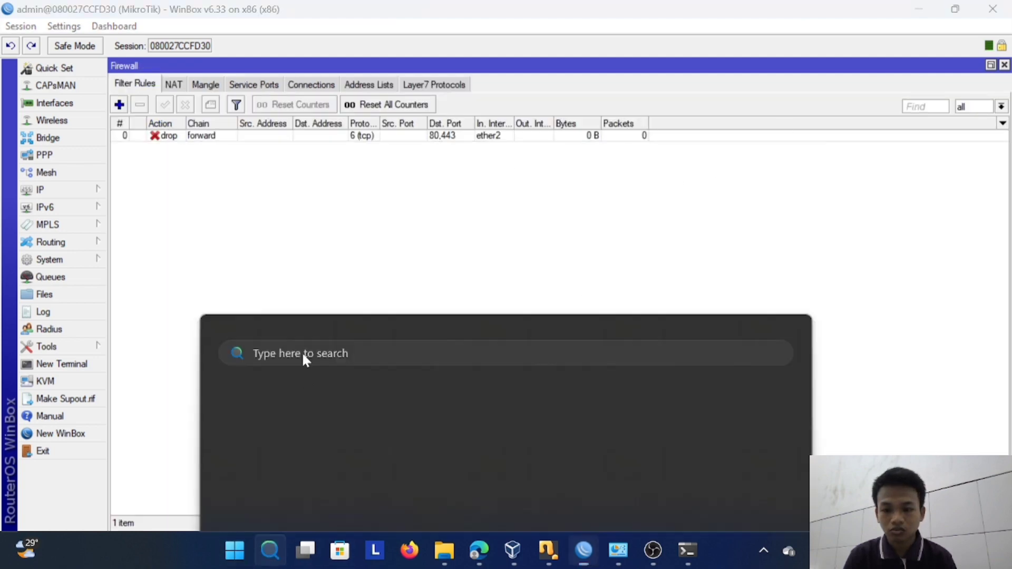
{"action": "type", "text": "chrome"}
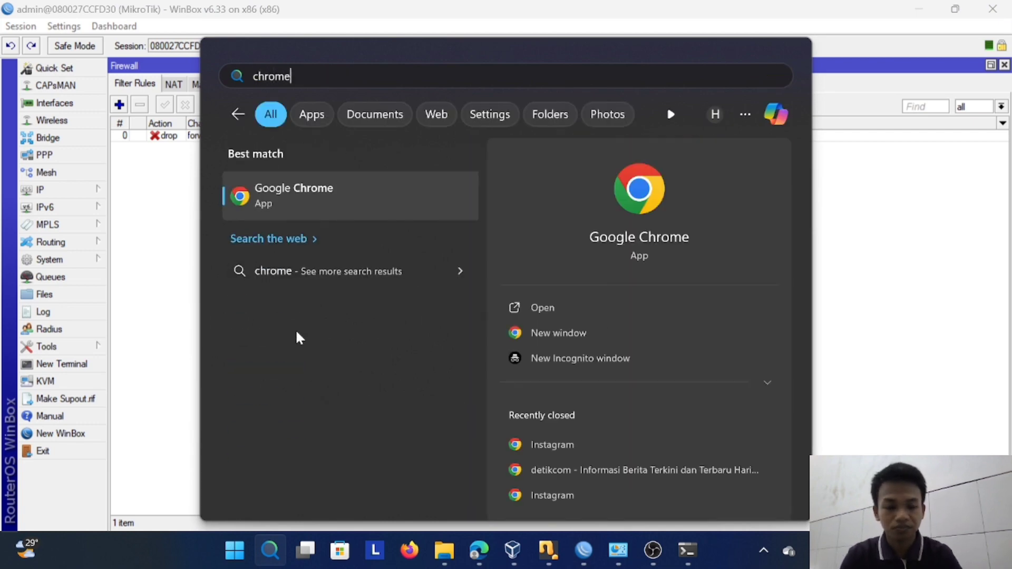
{"action": "key", "text": "Return"}
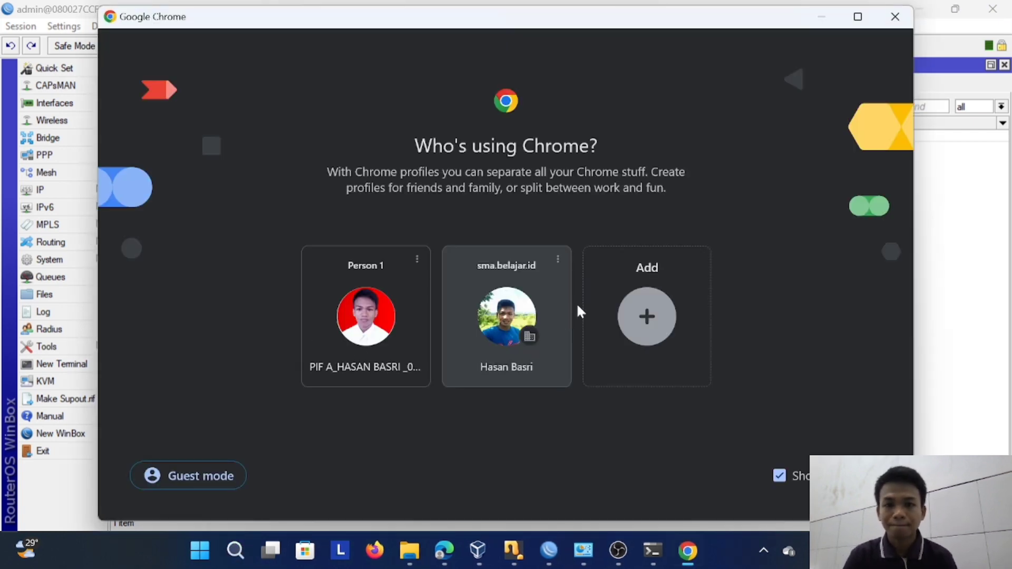
{"action": "left_click", "coordinate": [226, 478]}
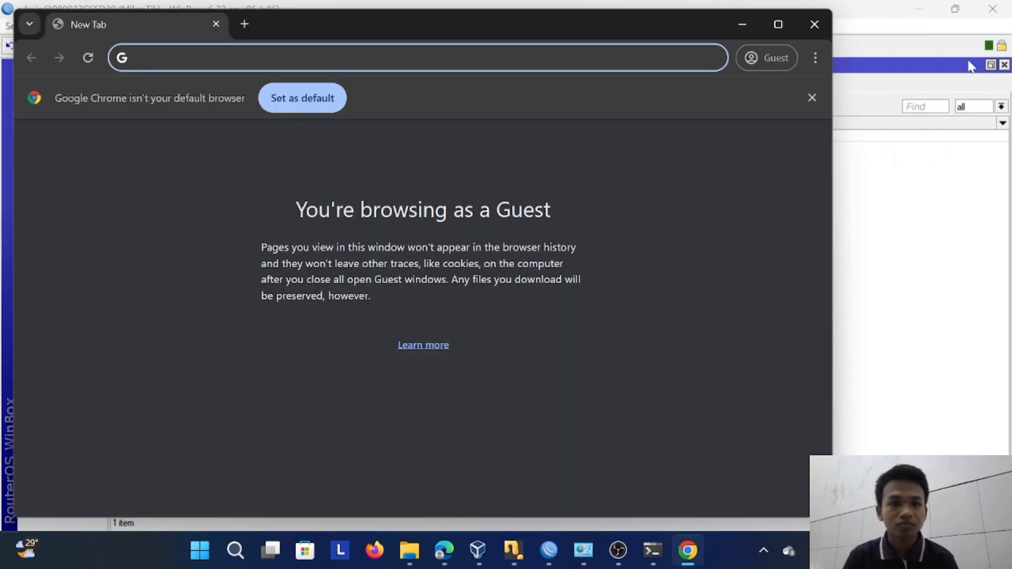
{"action": "left_click", "coordinate": [776, 28]}
Test access to instagram.com from a Google search for instagram, checking the drop rule's traffic counters in WinBox.
{"action": "type", "text": "instagr"}
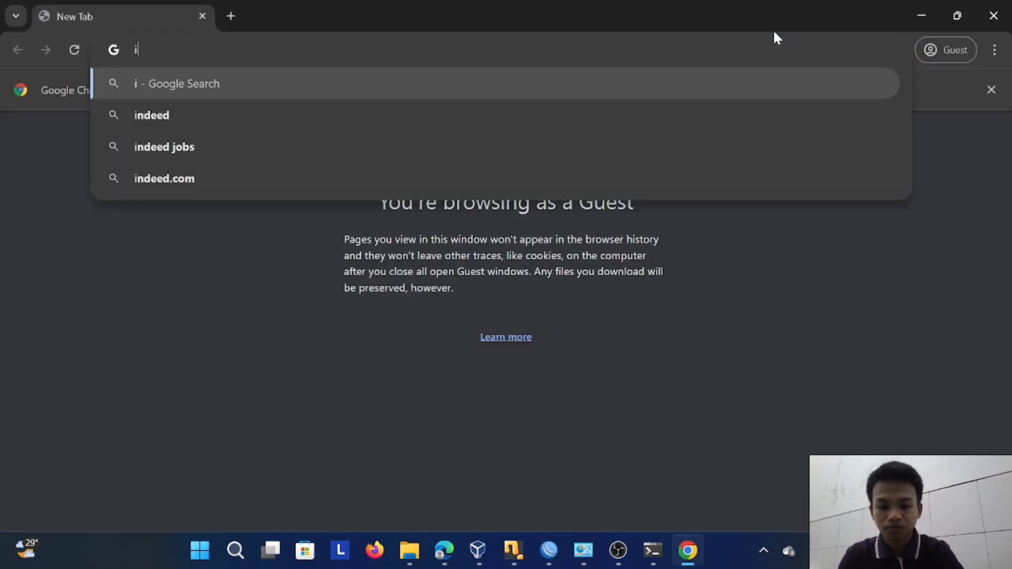
{"action": "type", "text": "am"}
{"action": "key", "text": "Return"}
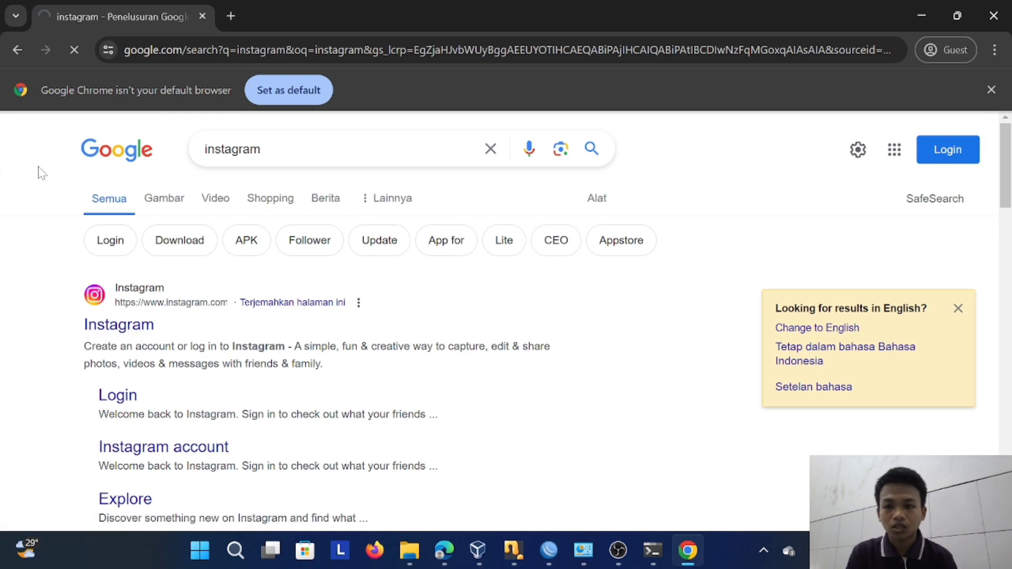
{"action": "left_click", "coordinate": [549, 549]}
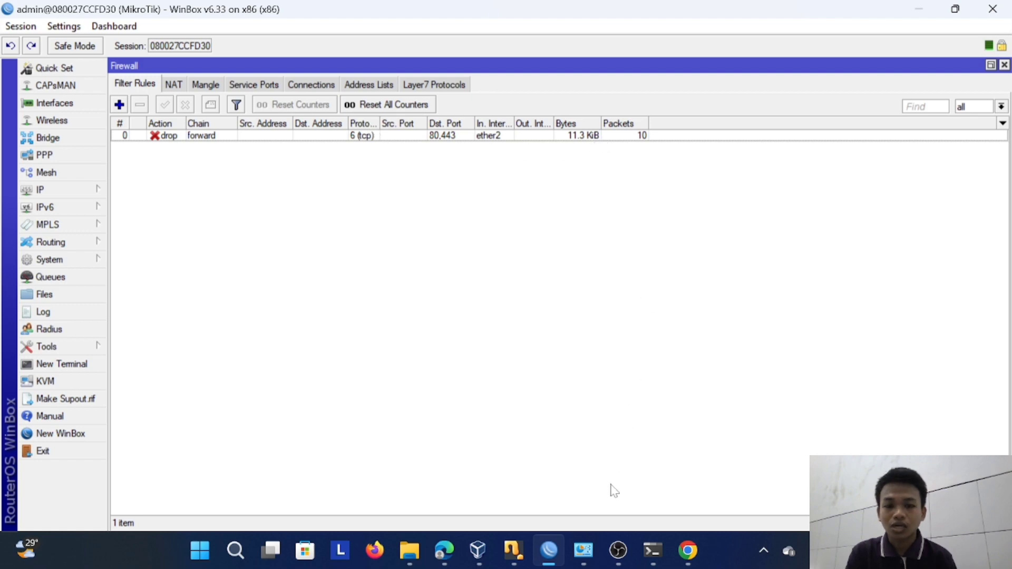
{"action": "left_click", "coordinate": [688, 550]}
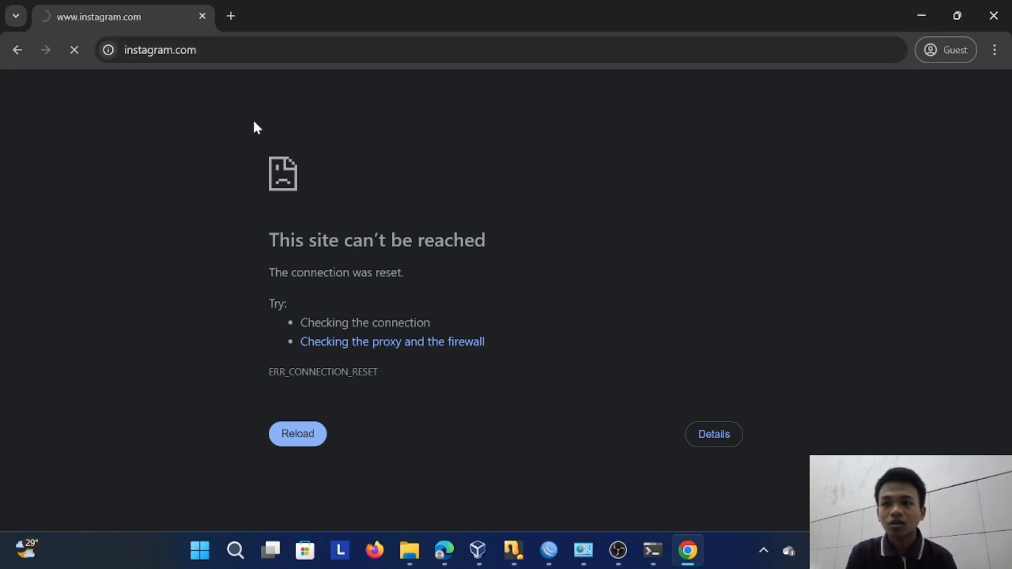
Return to WinBox, delete the drop filter rule, and recheck instagram.com in Chrome.
{"action": "left_click", "coordinate": [550, 551]}
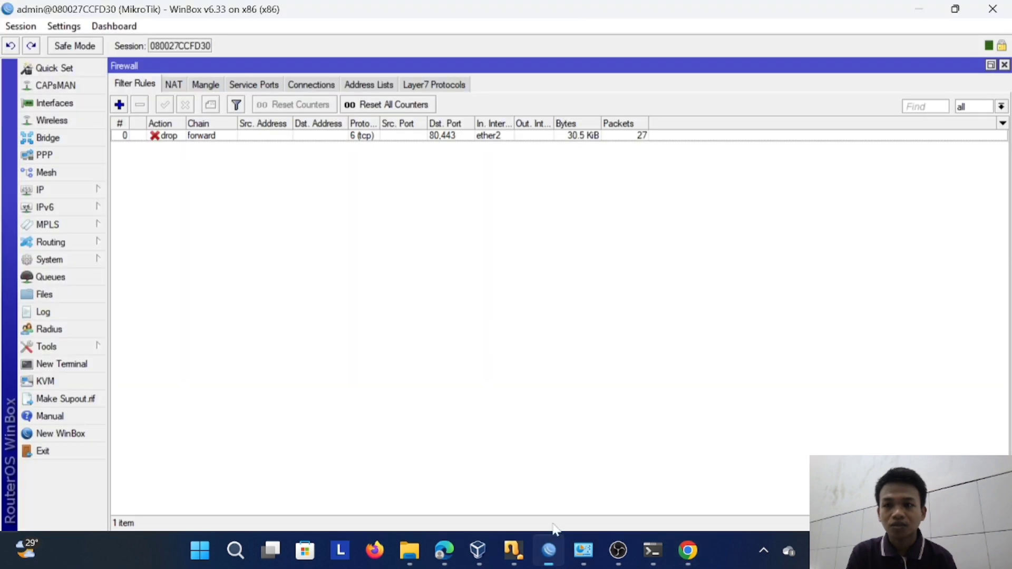
{"action": "left_click", "coordinate": [243, 135]}
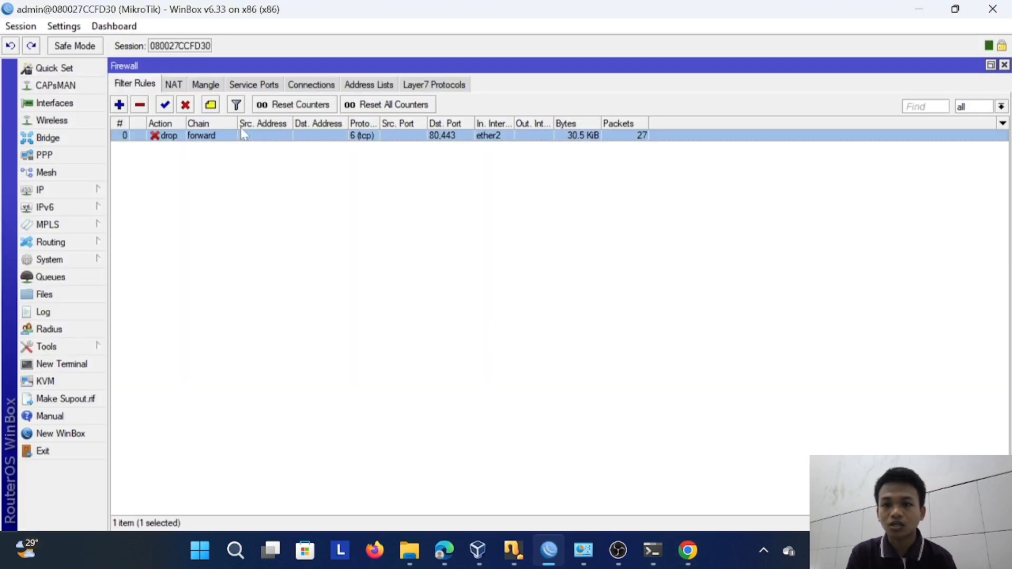
{"action": "left_click", "coordinate": [139, 105]}
{"action": "left_click", "coordinate": [688, 550]}
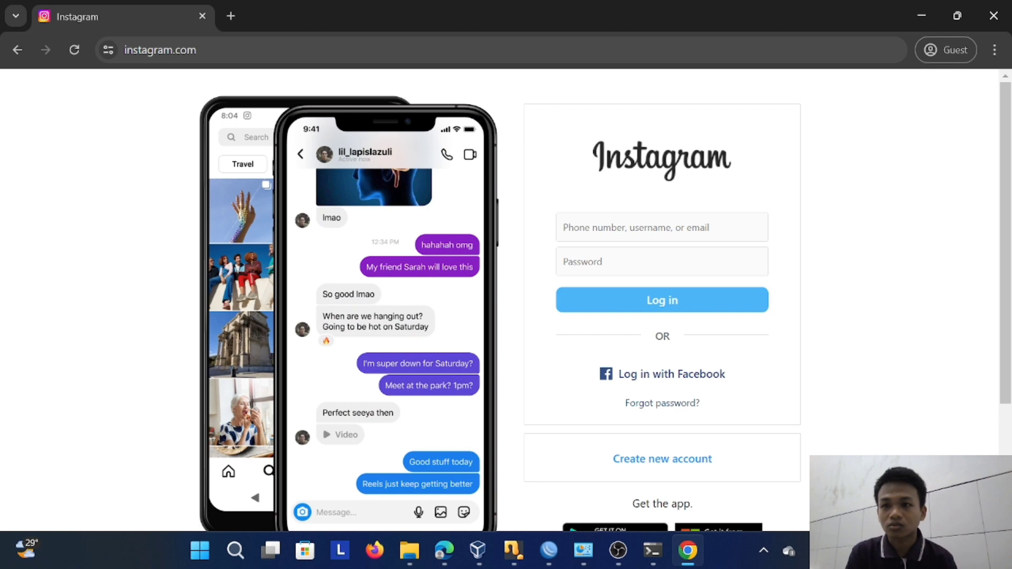
{"action": "left_click", "coordinate": [140, 50]}
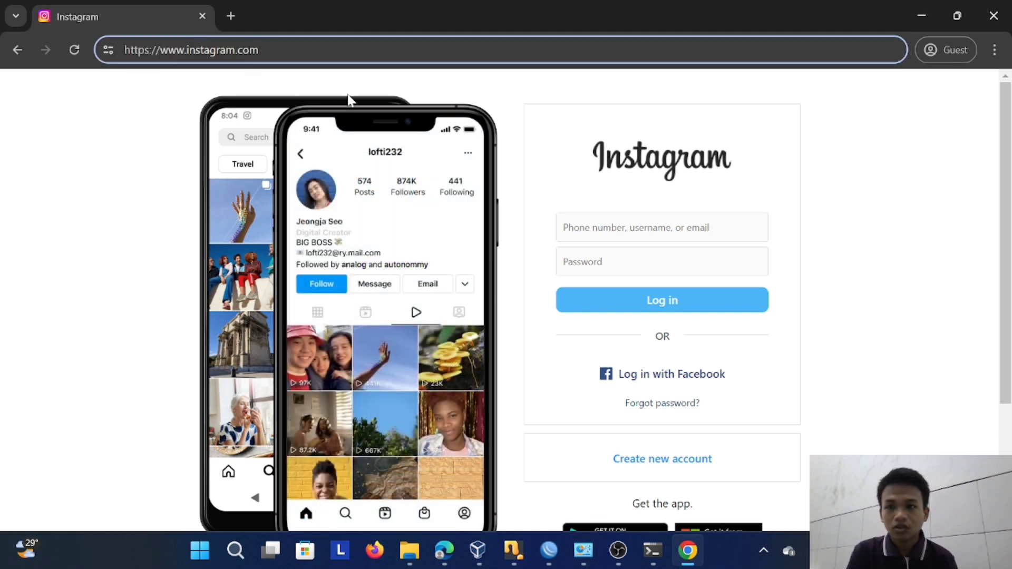
Back in WinBox, start a new forward-chain filter rule for tcp destination ports 80,443 with In. Interface ether2.
{"action": "left_click", "coordinate": [559, 549]}
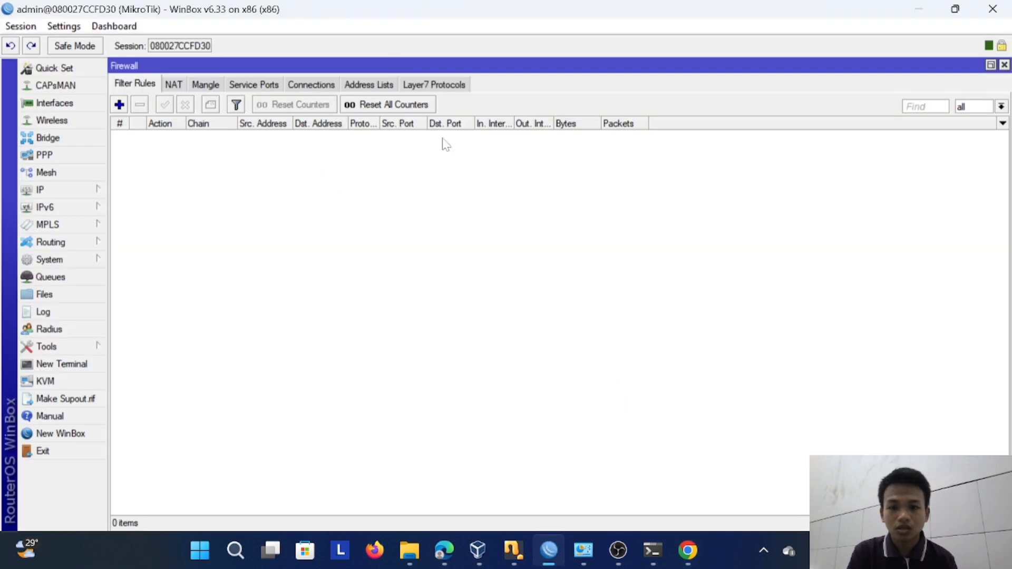
{"action": "left_click", "coordinate": [119, 105]}
{"action": "left_click", "coordinate": [135, 85]}
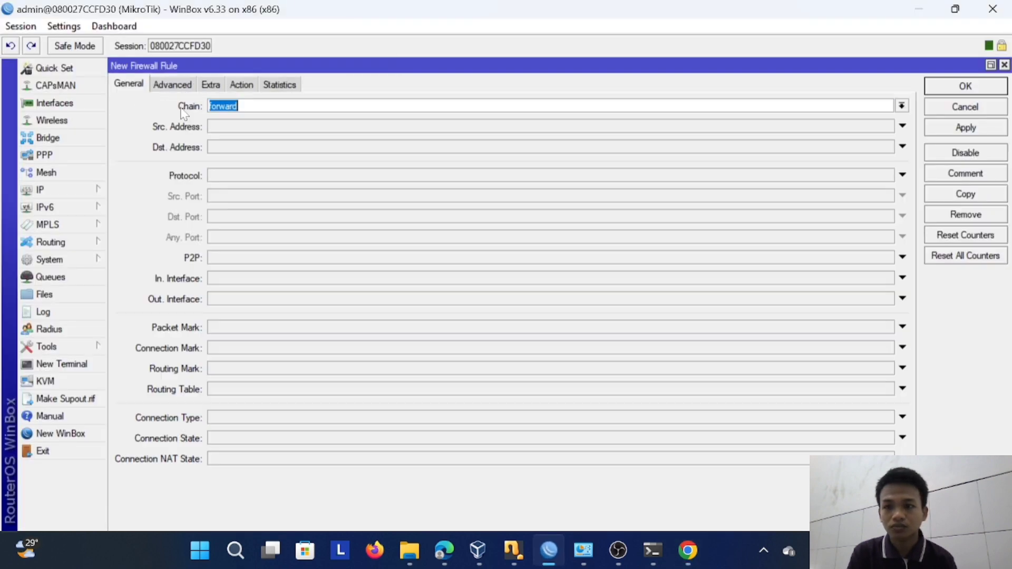
{"action": "left_click", "coordinate": [255, 171]}
{"action": "left_click", "coordinate": [251, 215]}
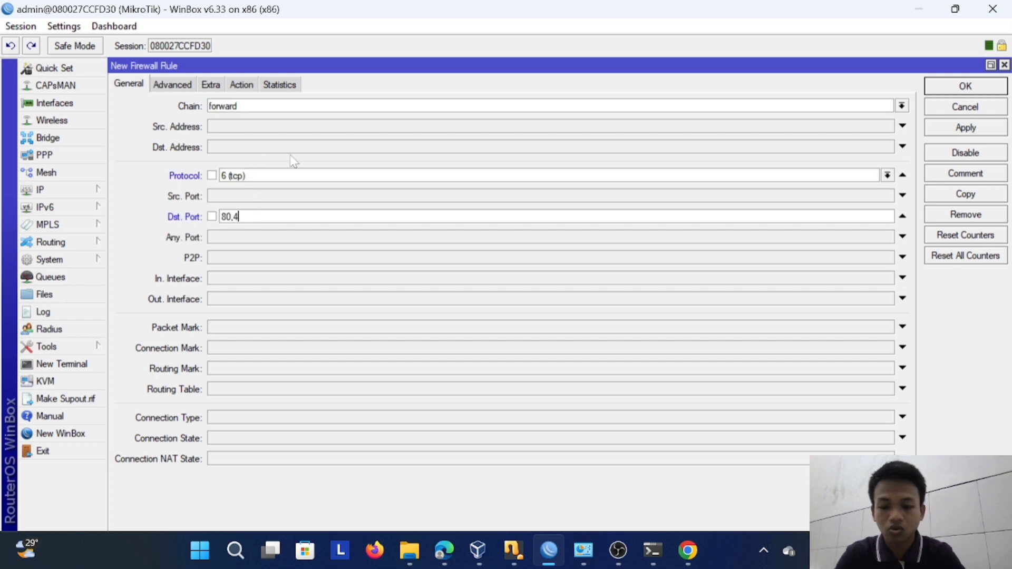
{"action": "left_click", "coordinate": [280, 279]}
{"action": "left_click", "coordinate": [278, 280]}
{"action": "left_click", "coordinate": [260, 343]}
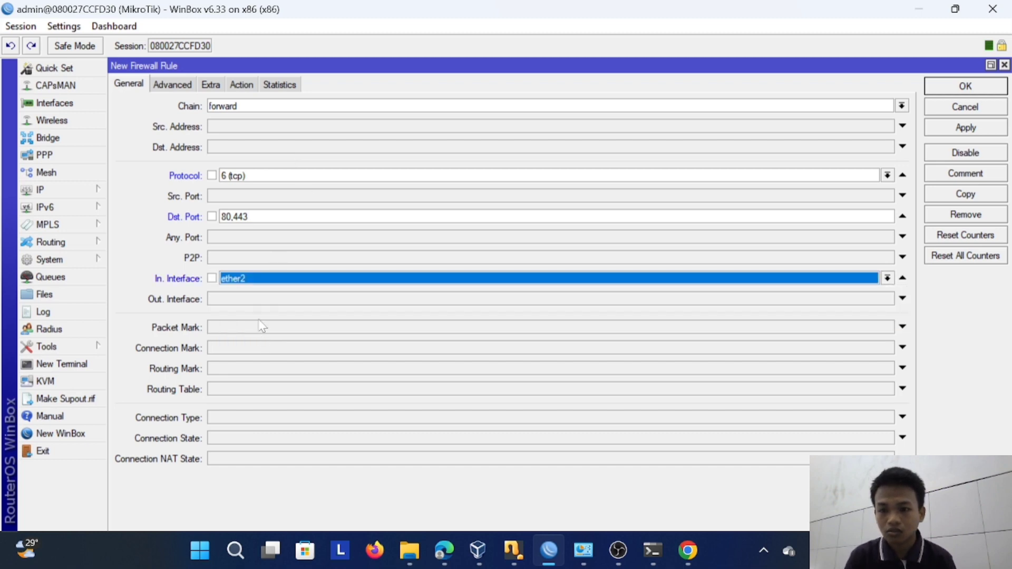
Match the new rule to the instagram Layer7 protocol, set its action to drop, and save the rule.
{"action": "left_click", "coordinate": [186, 85]}
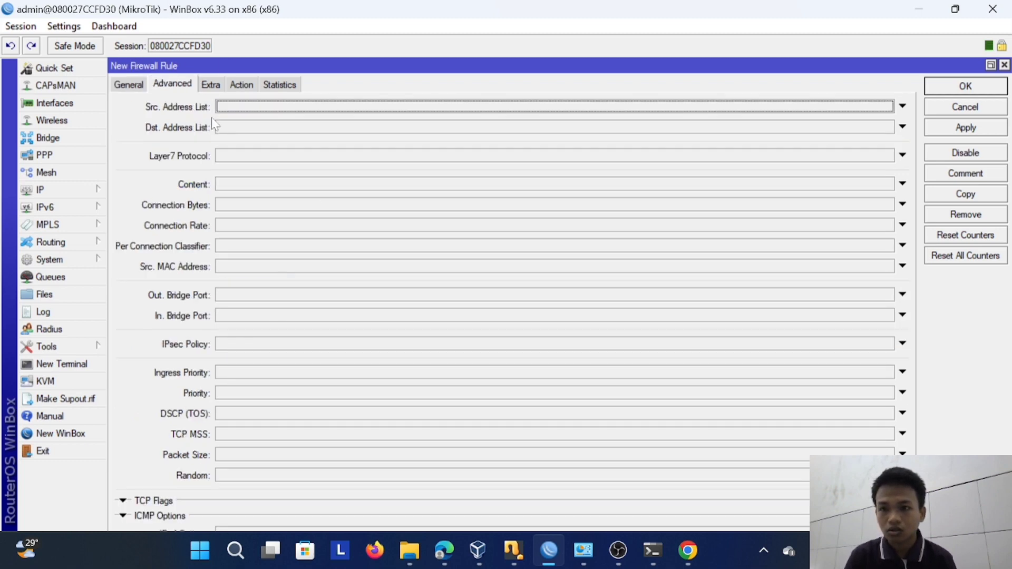
{"action": "left_click", "coordinate": [234, 156]}
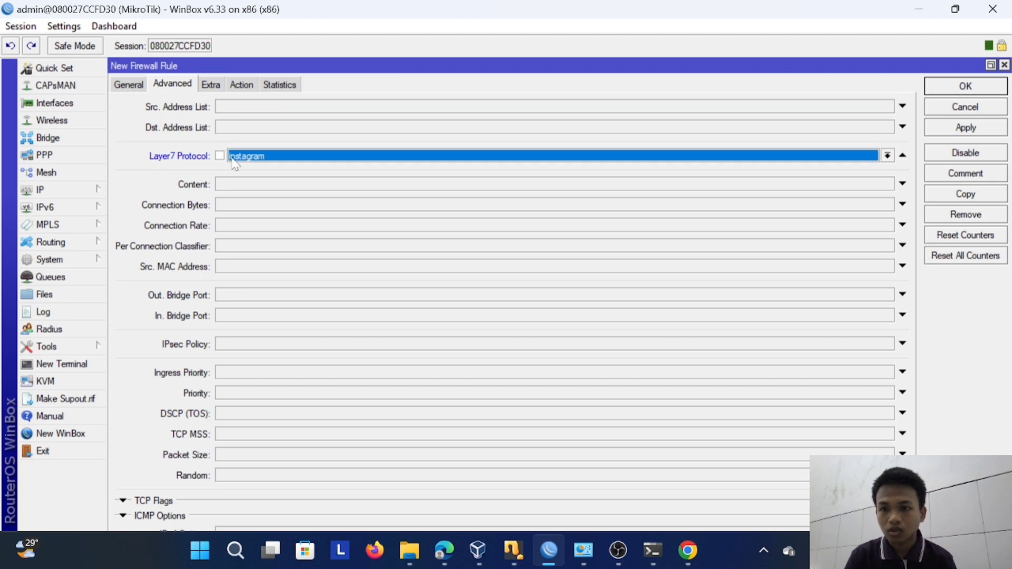
{"action": "left_click", "coordinate": [243, 85]}
{"action": "left_click", "coordinate": [231, 108]}
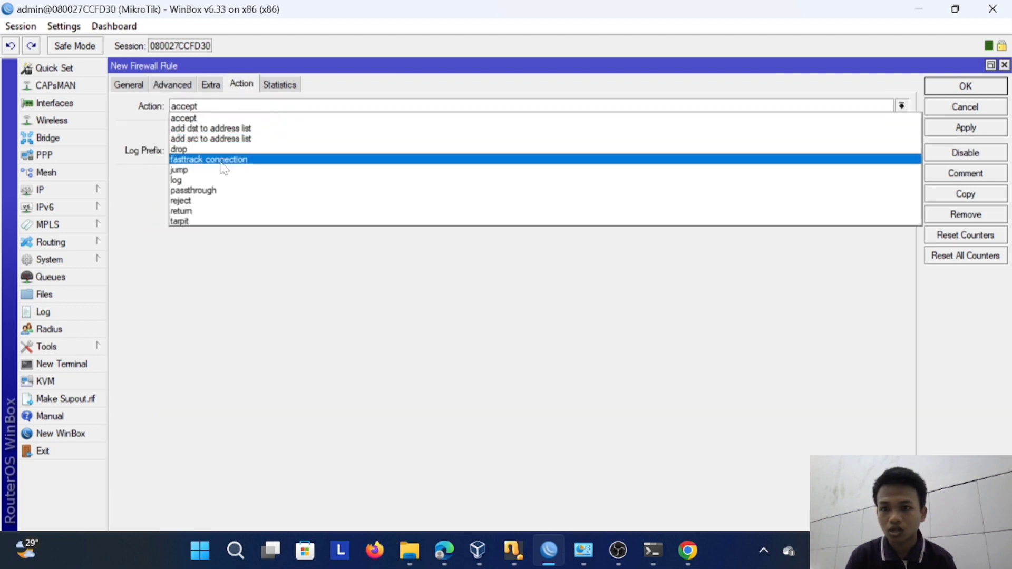
{"action": "left_click", "coordinate": [240, 147]}
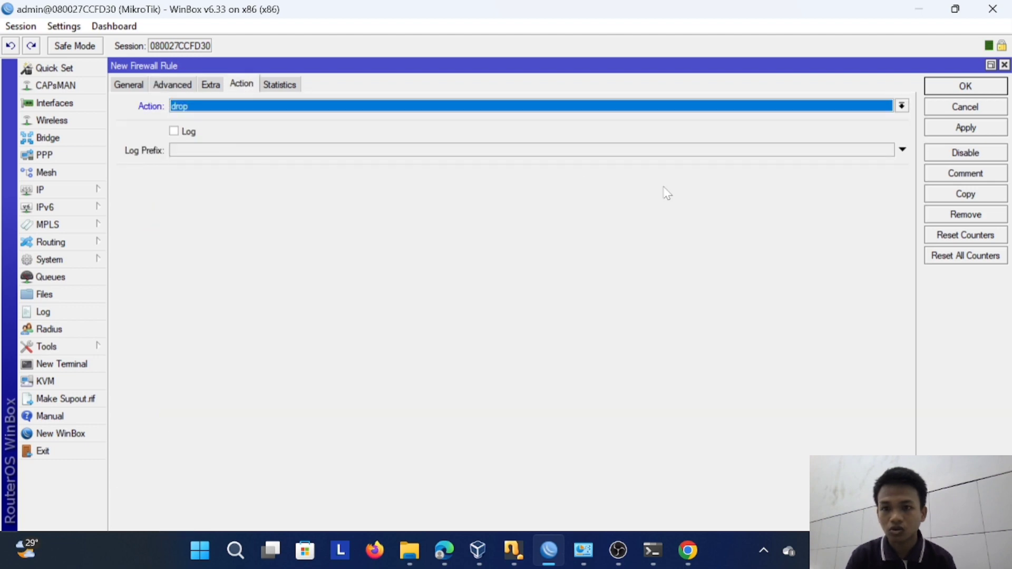
{"action": "left_click", "coordinate": [944, 129]}
{"action": "left_click", "coordinate": [959, 86]}
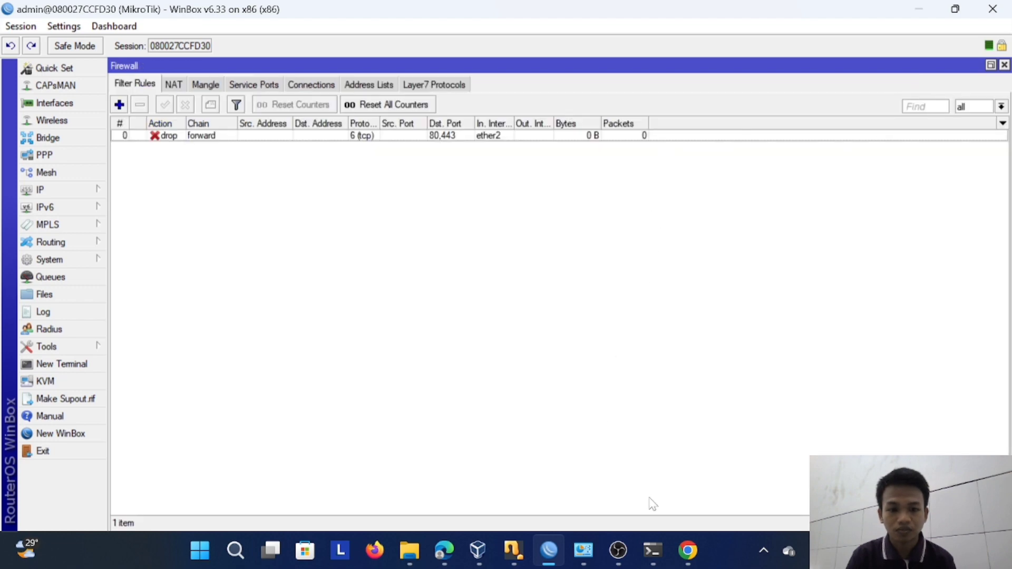
Switch to Chrome, test instagram.com in a fresh tab via a Google search for instagram, and check the drop rule's counters in WinBox.
{"action": "left_click", "coordinate": [688, 550]}
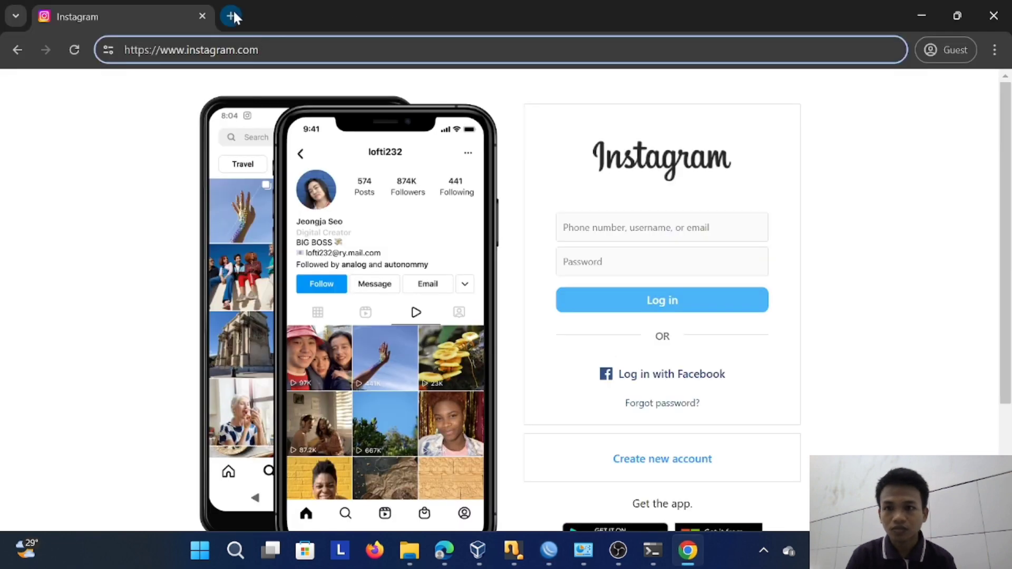
{"action": "left_click", "coordinate": [232, 16]}
{"action": "left_click", "coordinate": [202, 16]}
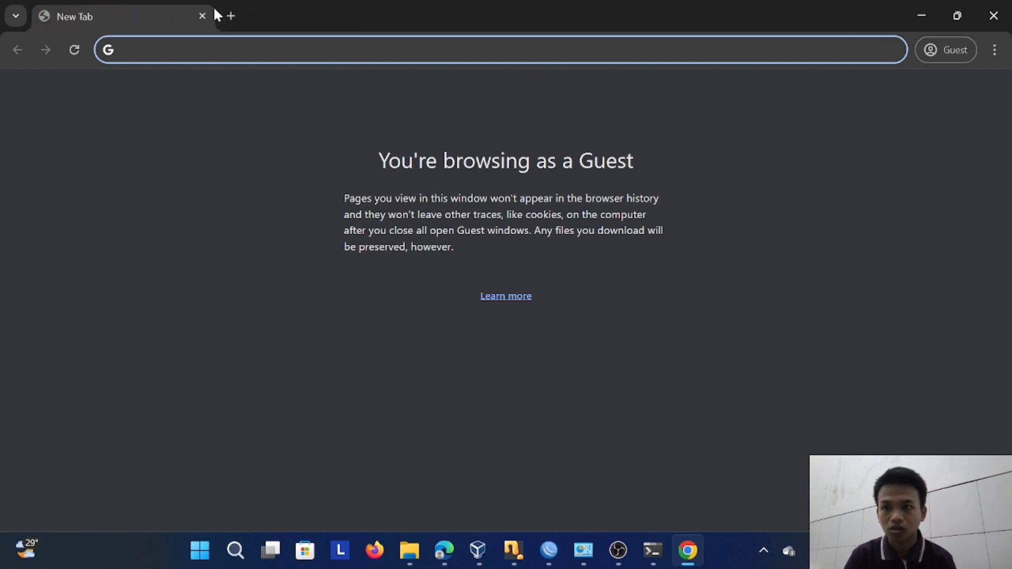
{"action": "type", "text": "instagram"}
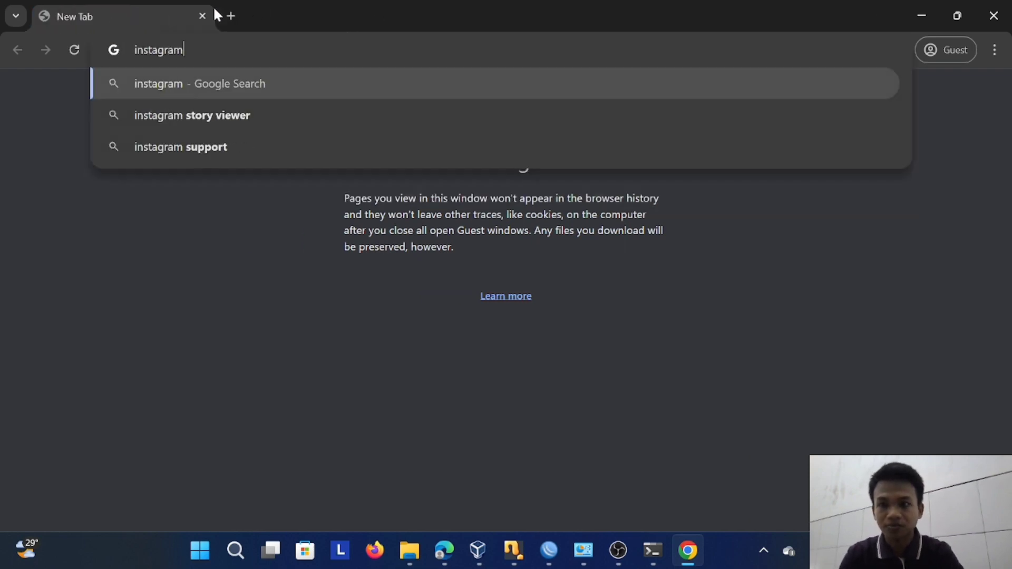
{"action": "key", "text": "Return"}
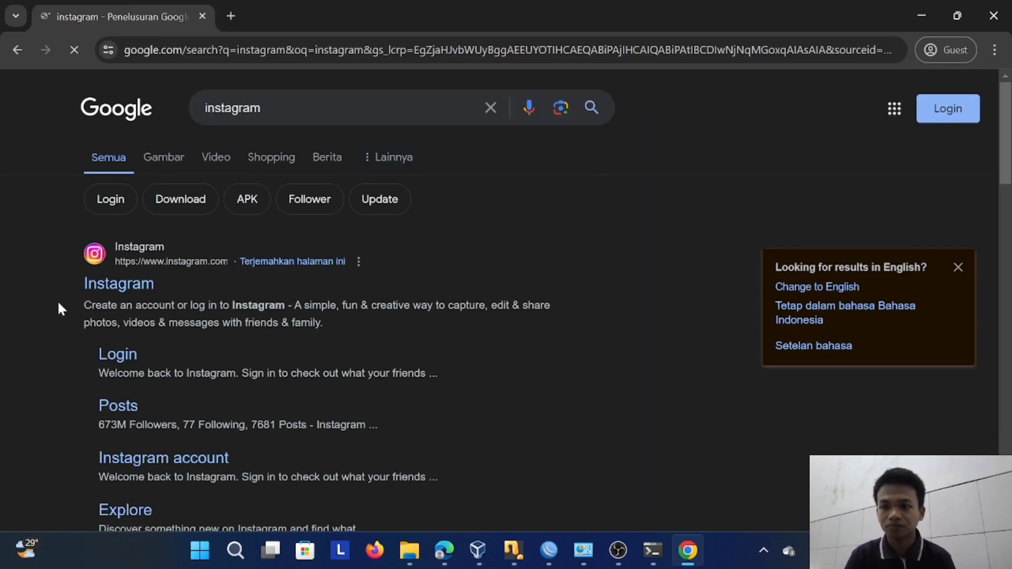
{"action": "left_click", "coordinate": [126, 283]}
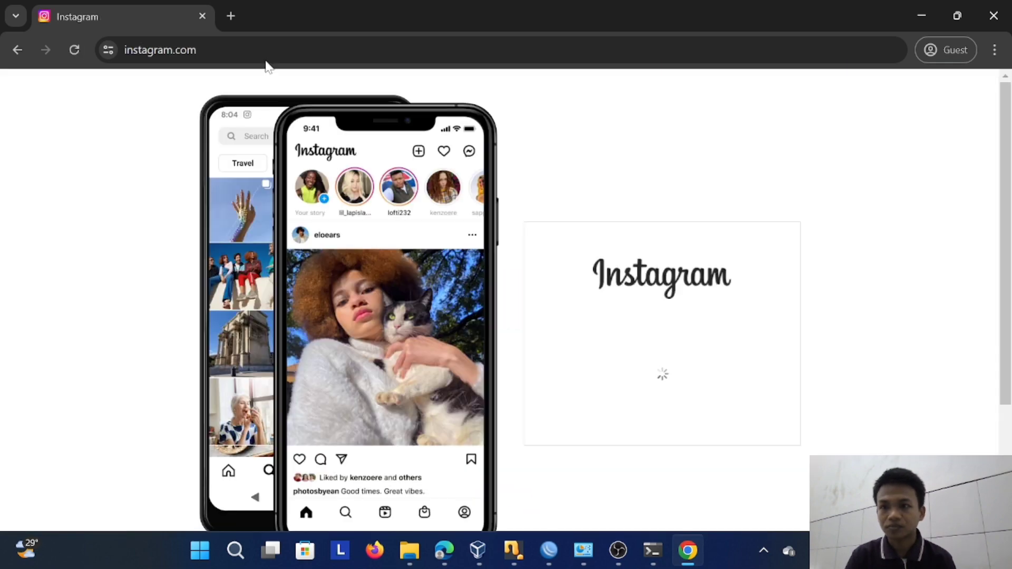
{"action": "left_click", "coordinate": [231, 16]}
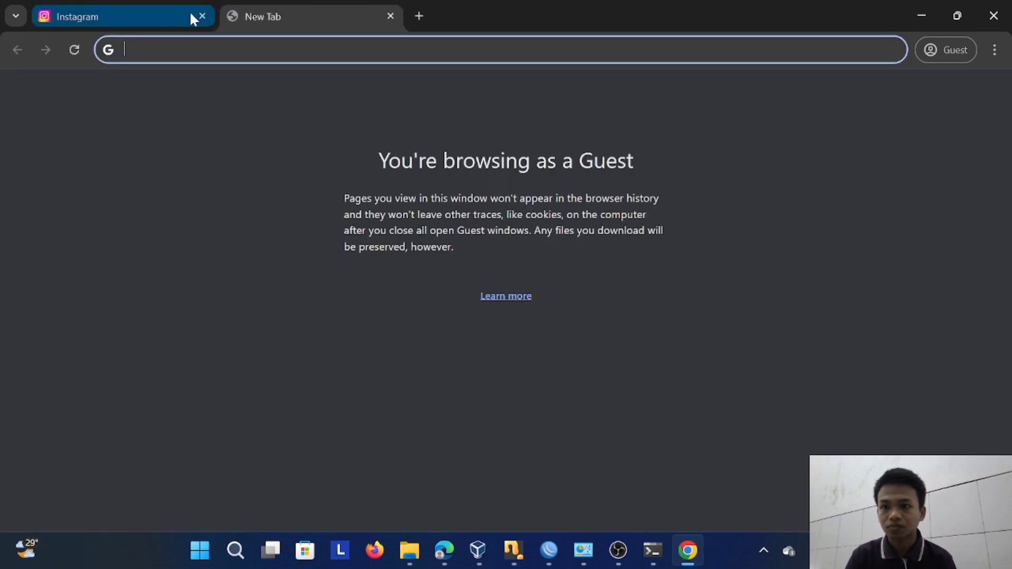
{"action": "left_click", "coordinate": [200, 17]}
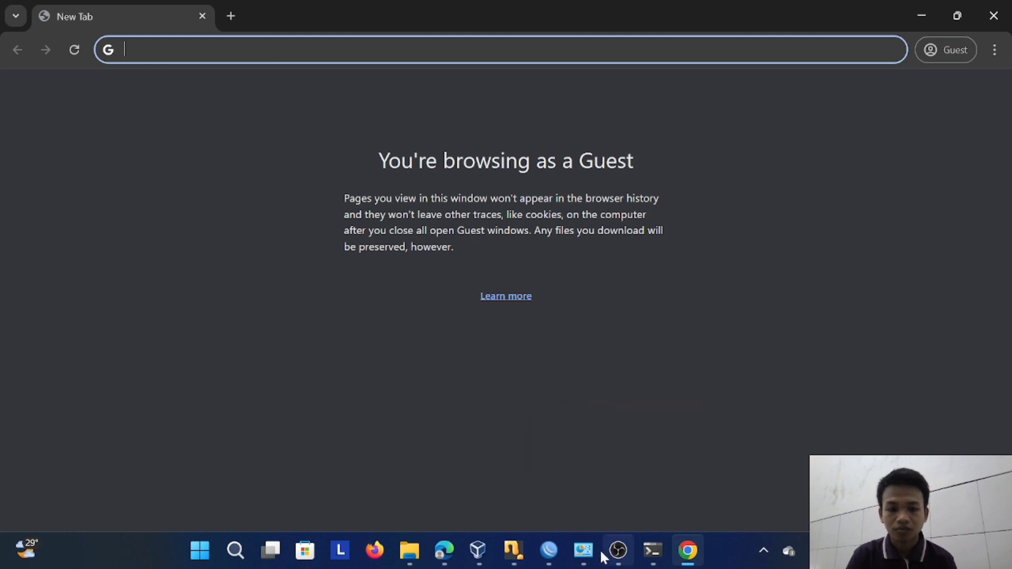
{"action": "left_click", "coordinate": [548, 550]}
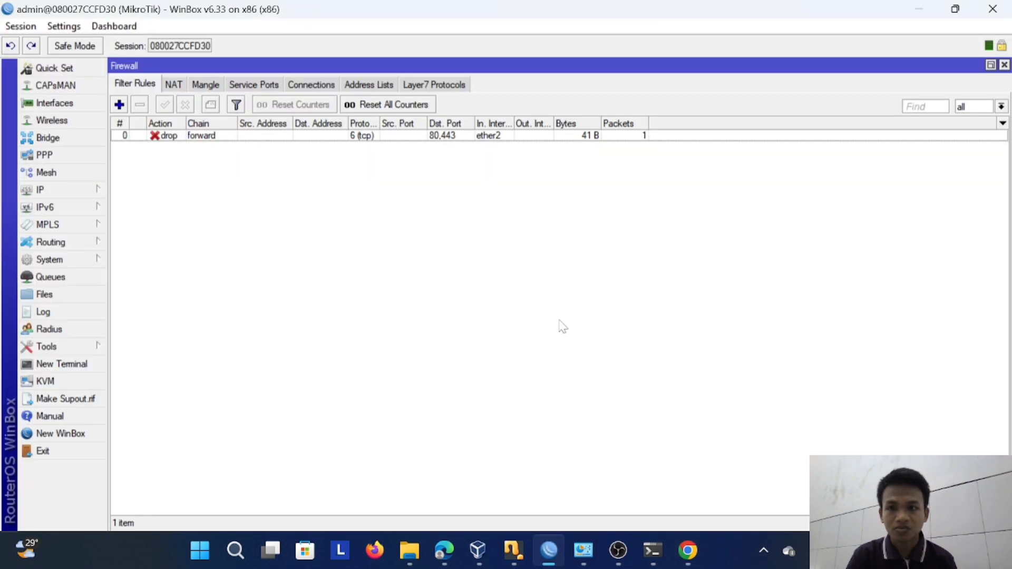
Return to Chrome, retest instagram.com from another instagram search, close its tab, and recheck the drop rule's traffic in WinBox.
{"action": "left_click", "coordinate": [687, 551]}
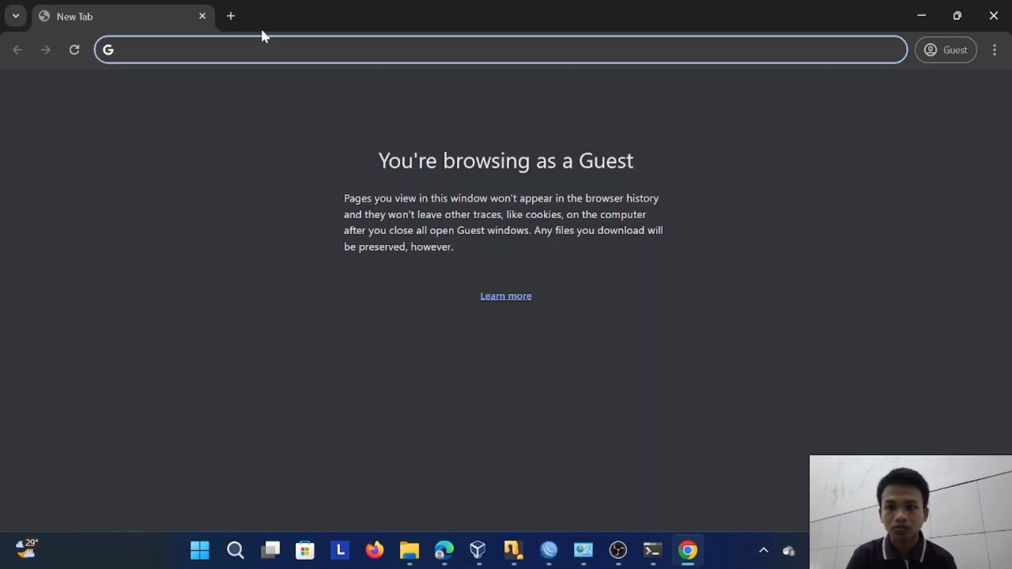
{"action": "left_click", "coordinate": [993, 50]}
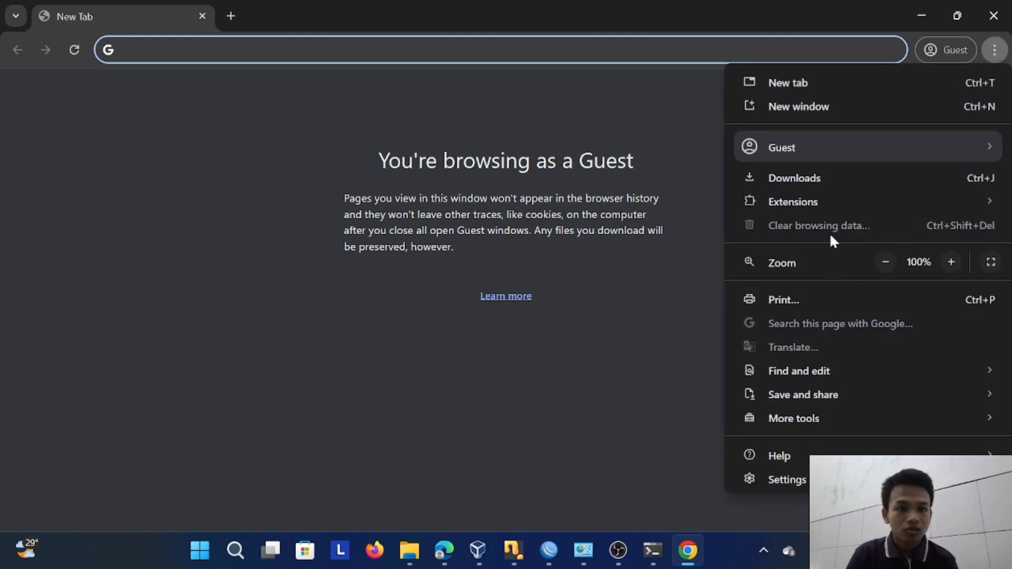
{"action": "left_click", "coordinate": [260, 39]}
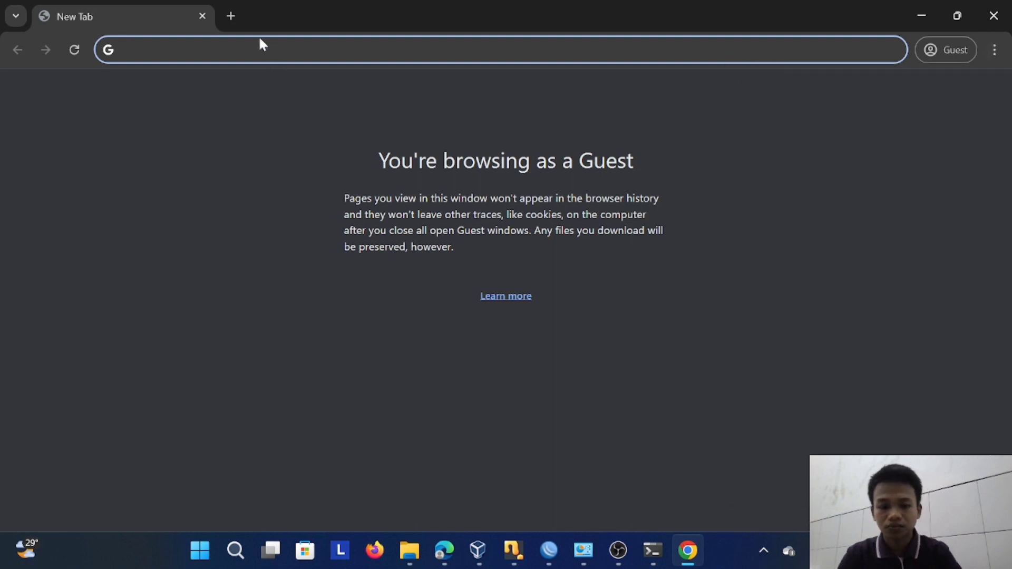
{"action": "type", "text": "instagram"}
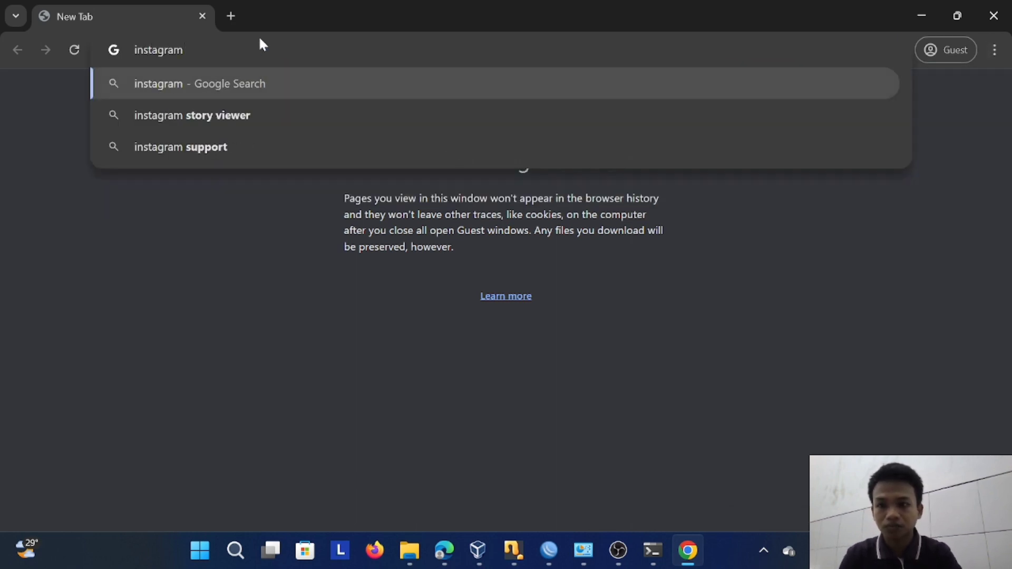
{"action": "key", "text": "Return"}
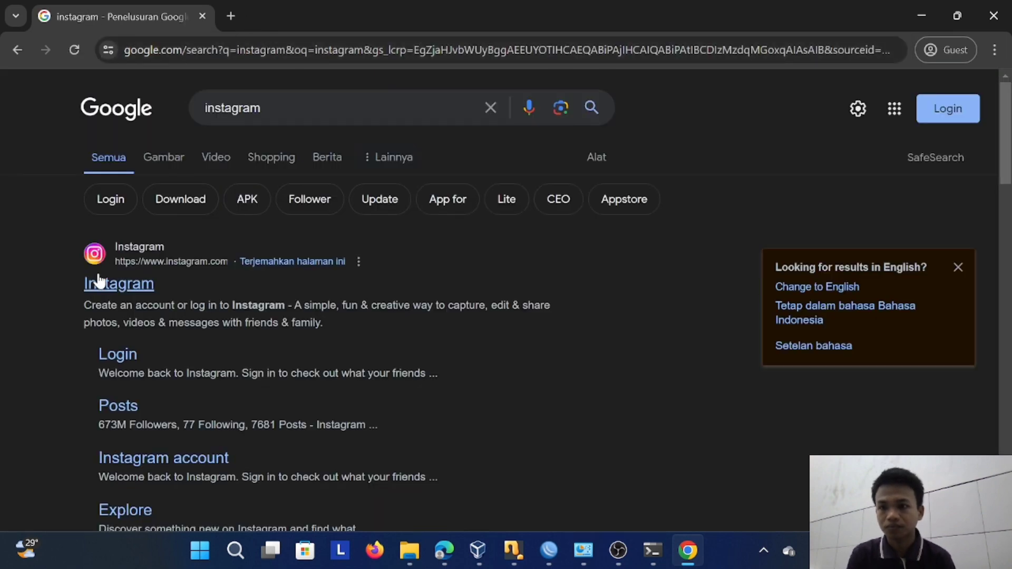
{"action": "left_click", "coordinate": [103, 285]}
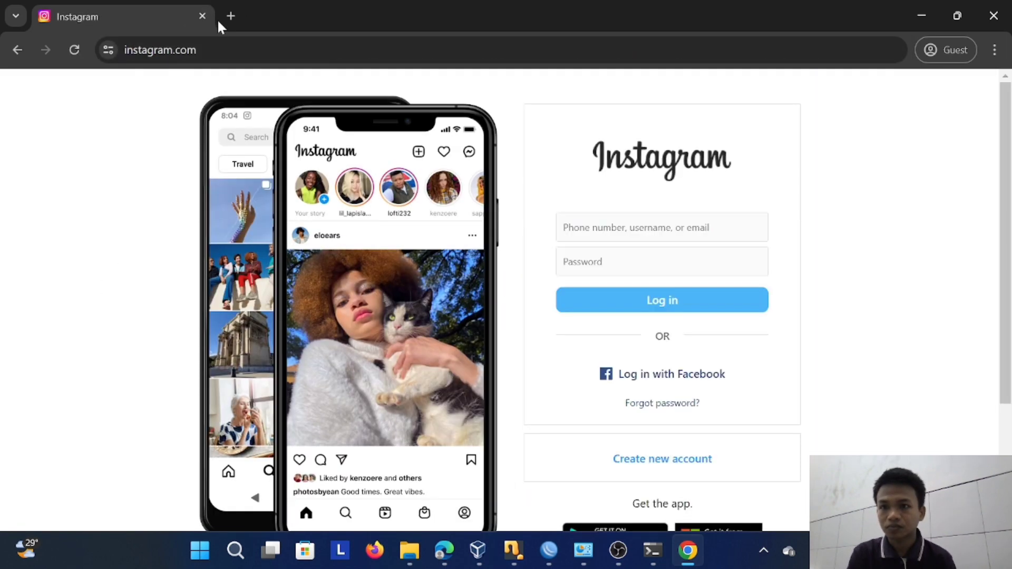
{"action": "left_click", "coordinate": [230, 15]}
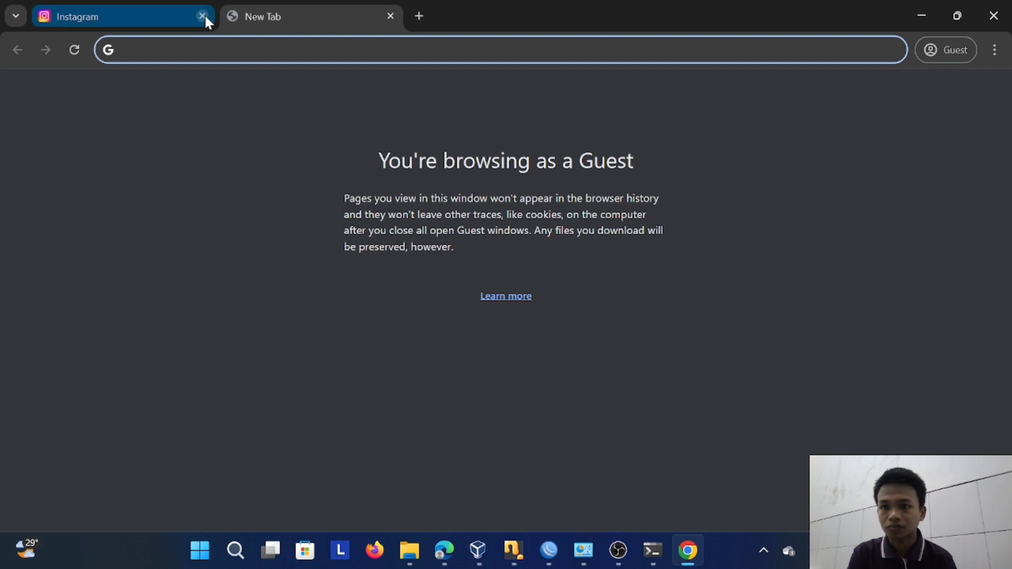
{"action": "left_click", "coordinate": [202, 16]}
{"action": "left_click", "coordinate": [549, 550]}
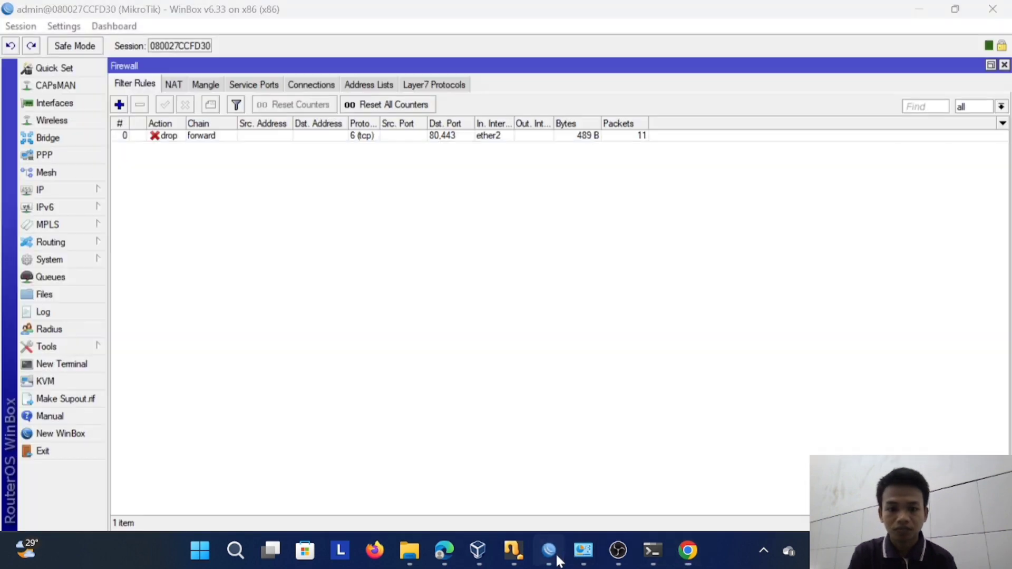
Switch back to Chrome and test instagram.com once more through a Google search for instagram.
{"action": "mouse_move", "coordinate": [687, 555]}
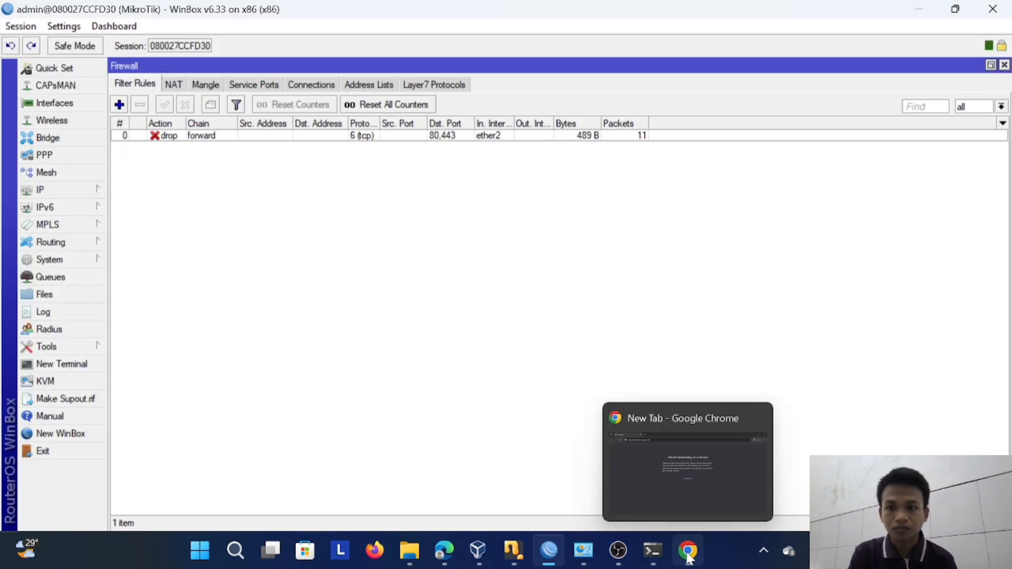
{"action": "left_click", "coordinate": [688, 552]}
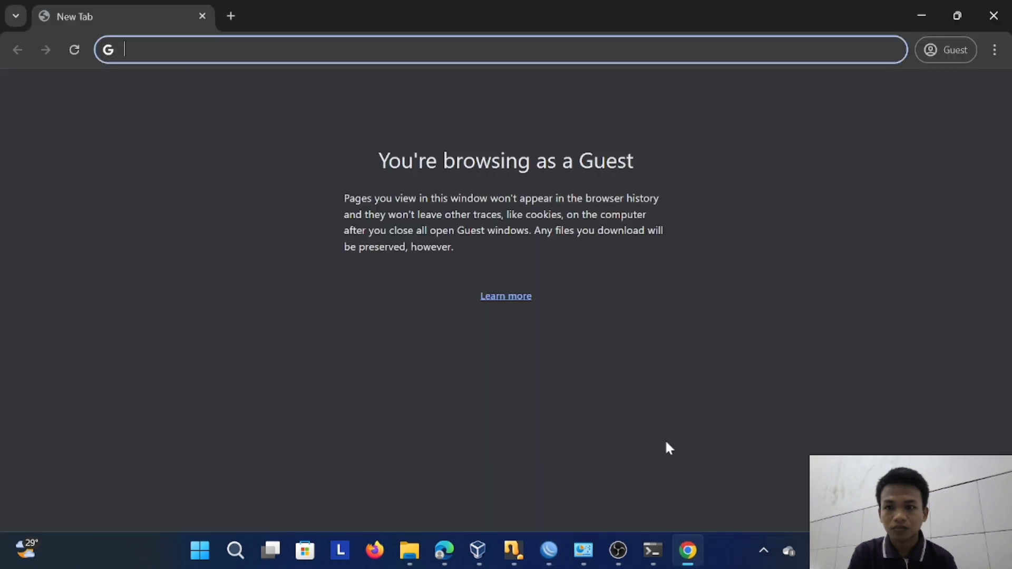
{"action": "type", "text": "inst"}
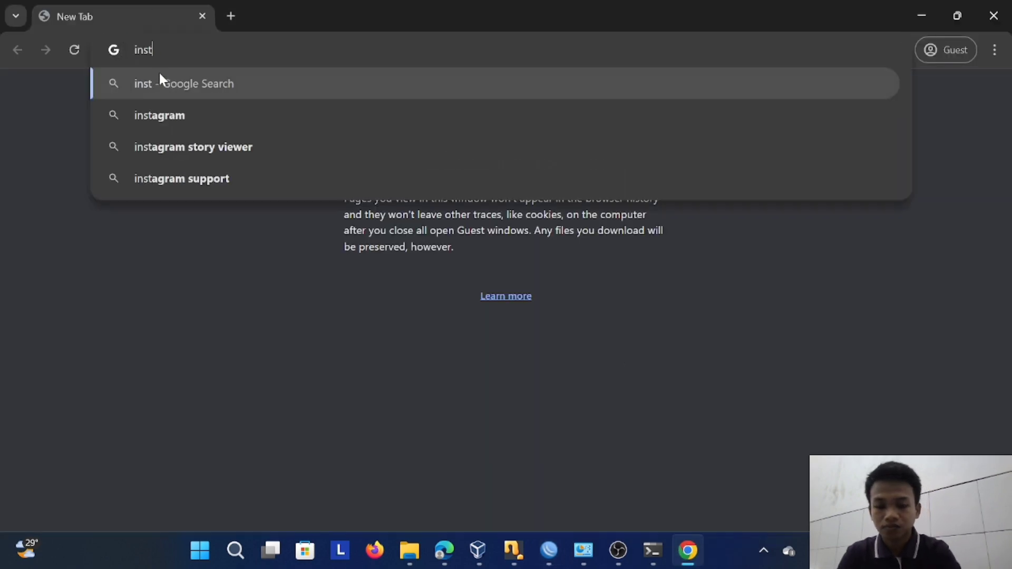
{"action": "type", "text": "agram"}
{"action": "key", "text": "Return"}
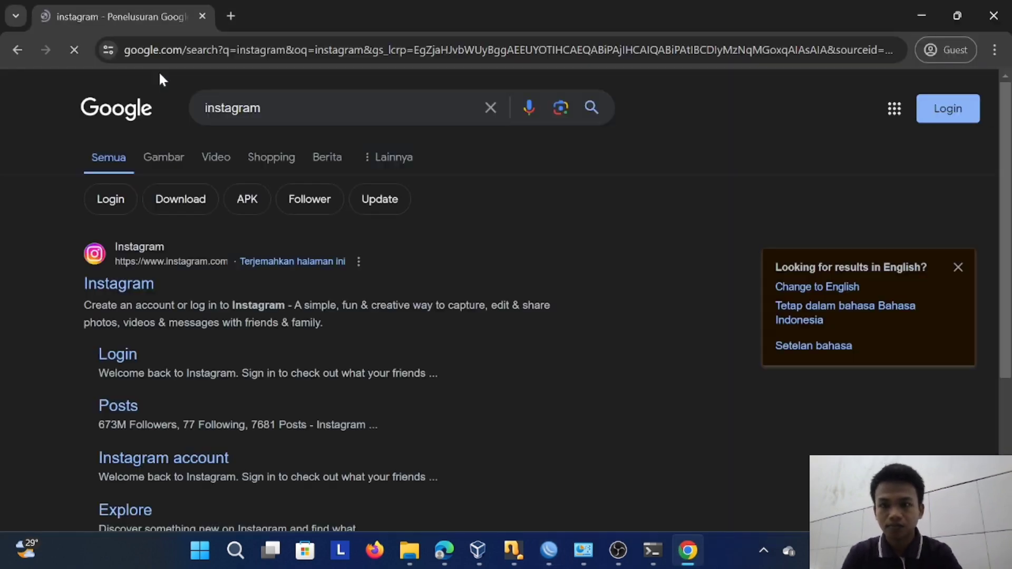
{"action": "left_click", "coordinate": [141, 283]}
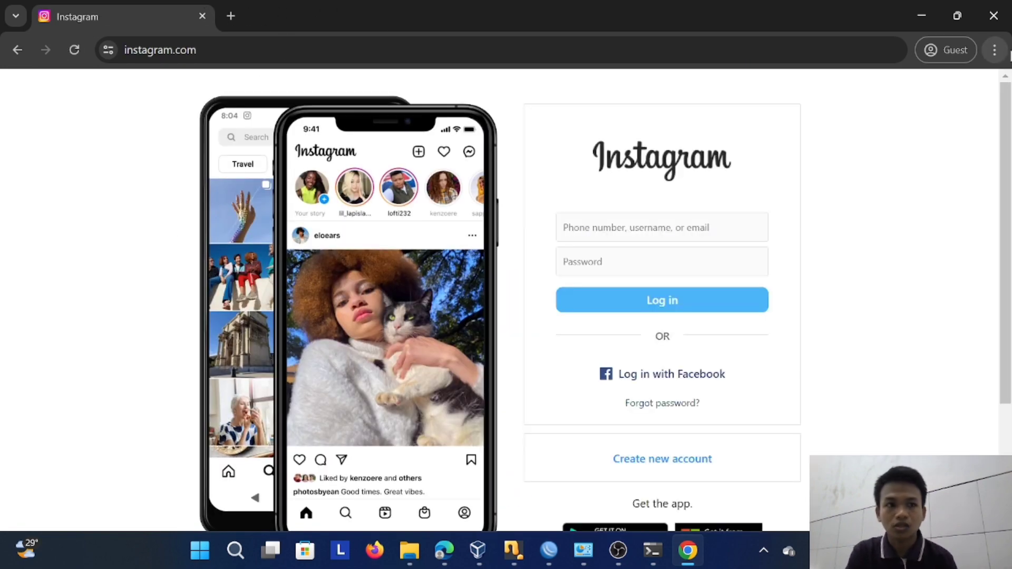
Close the Guest session and relaunch Google Chrome with the Person 1 profile.
{"action": "left_click", "coordinate": [994, 49]}
{"action": "left_click", "coordinate": [964, 43]}
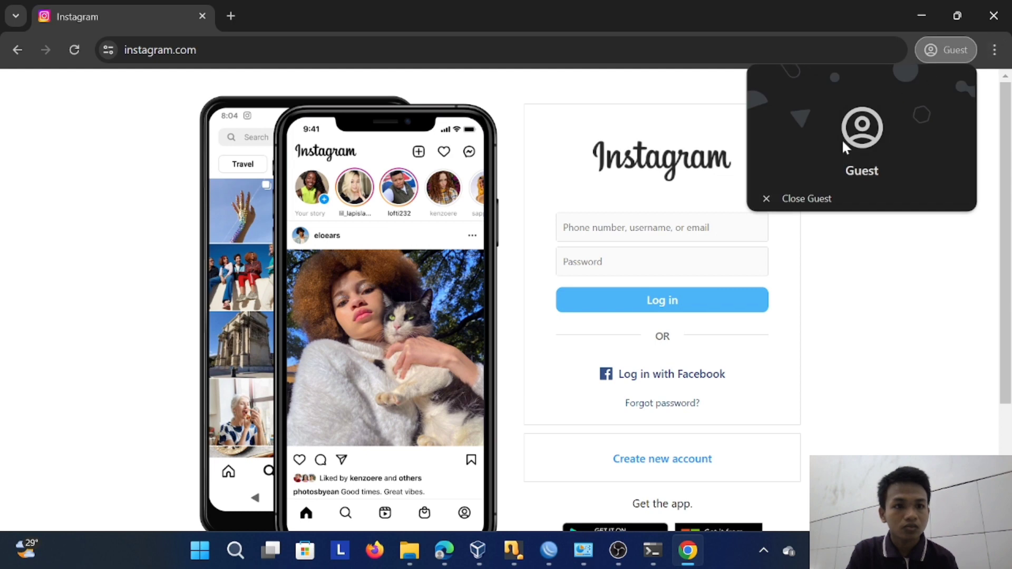
{"action": "left_click", "coordinate": [794, 193]}
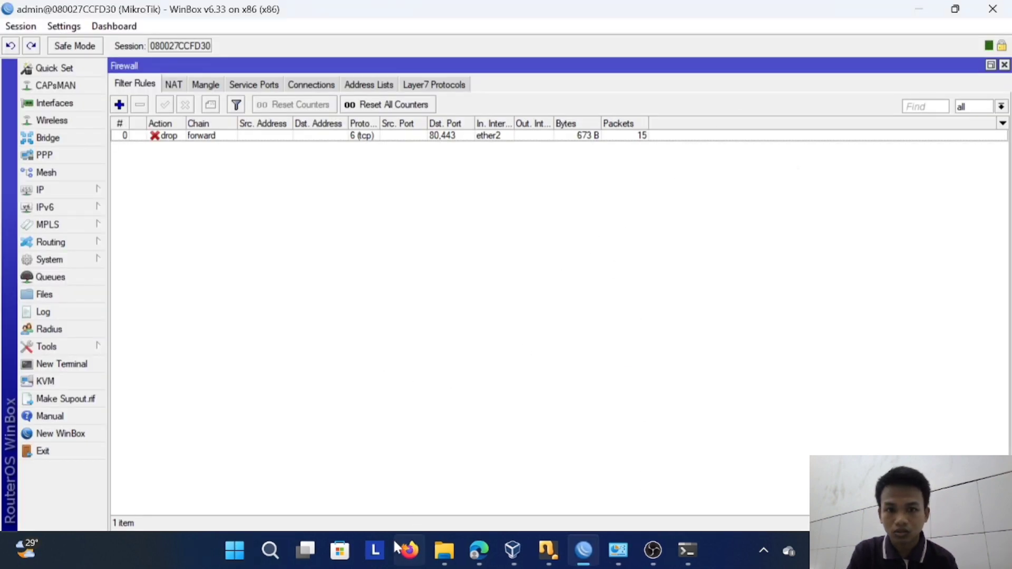
{"action": "left_click", "coordinate": [270, 550]}
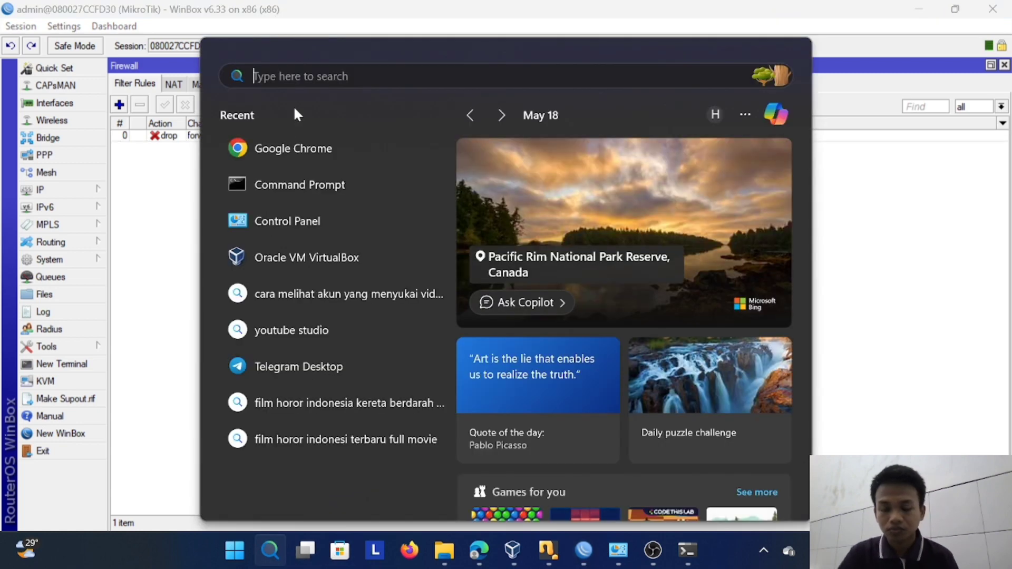
{"action": "left_click", "coordinate": [298, 149]}
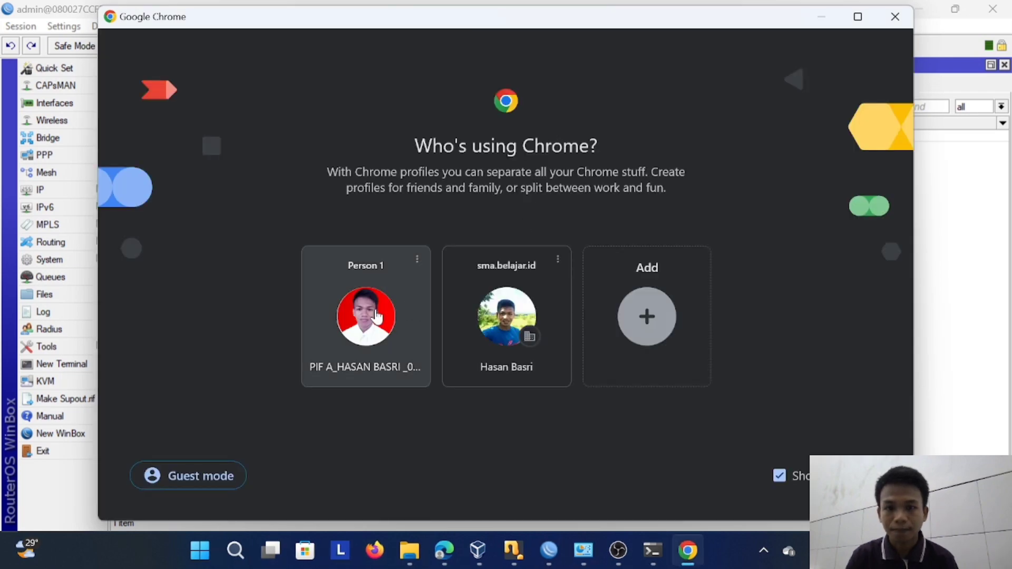
{"action": "left_click", "coordinate": [366, 306]}
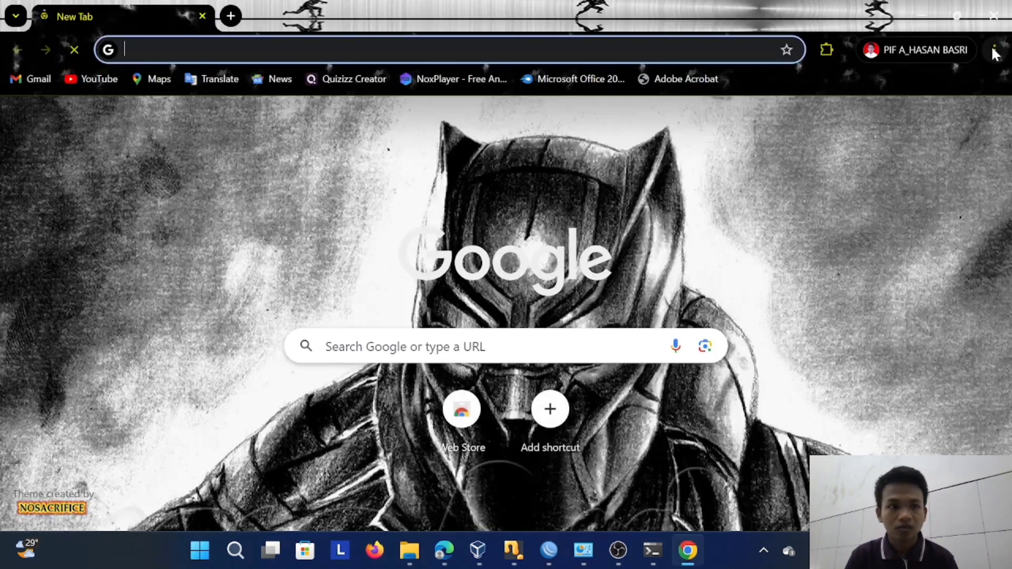
{"action": "left_click", "coordinate": [995, 50]}
{"action": "left_click", "coordinate": [794, 319]}
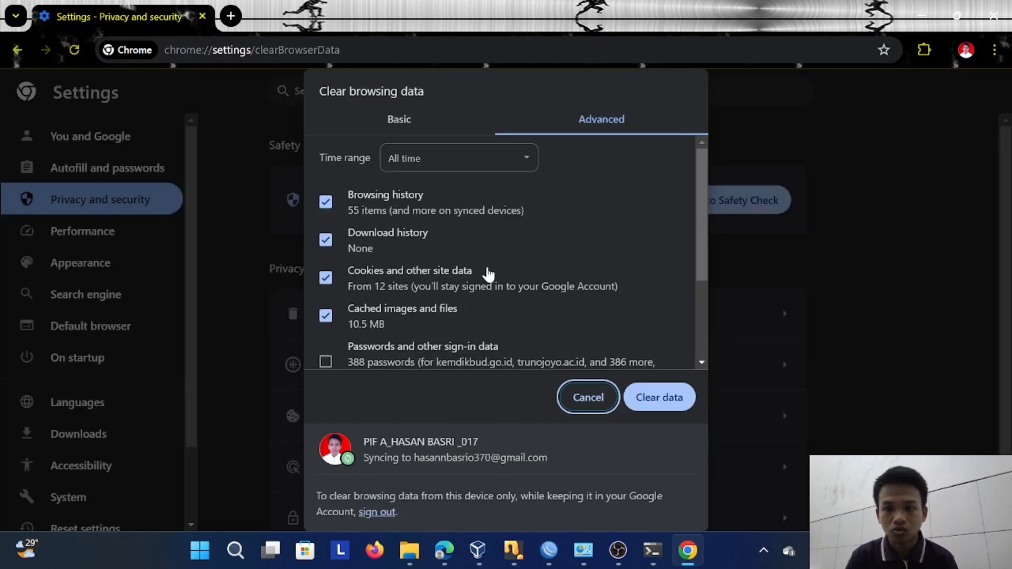
{"action": "left_click", "coordinate": [588, 397]}
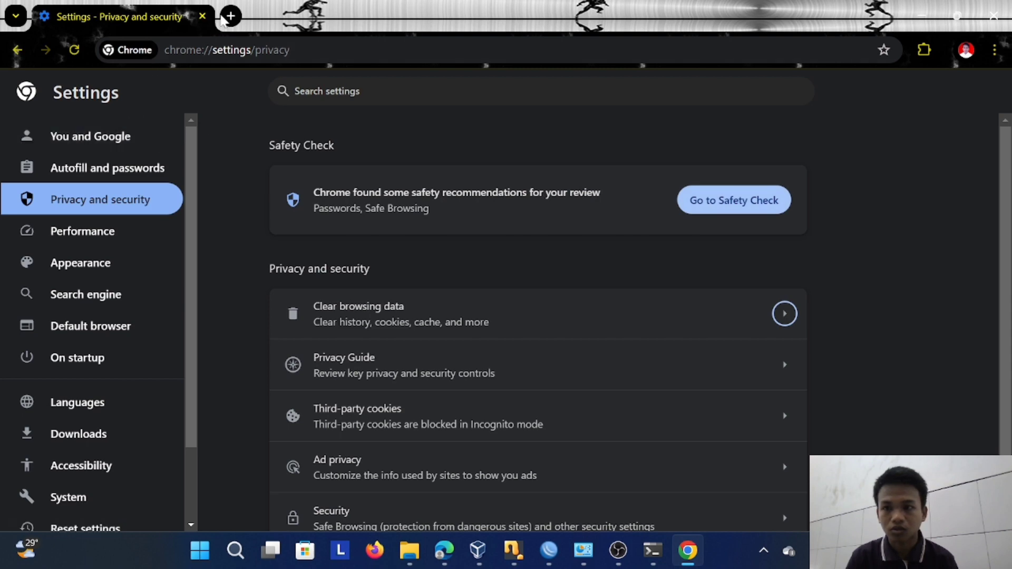
{"action": "left_click", "coordinate": [231, 16]}
{"action": "left_click", "coordinate": [203, 16]}
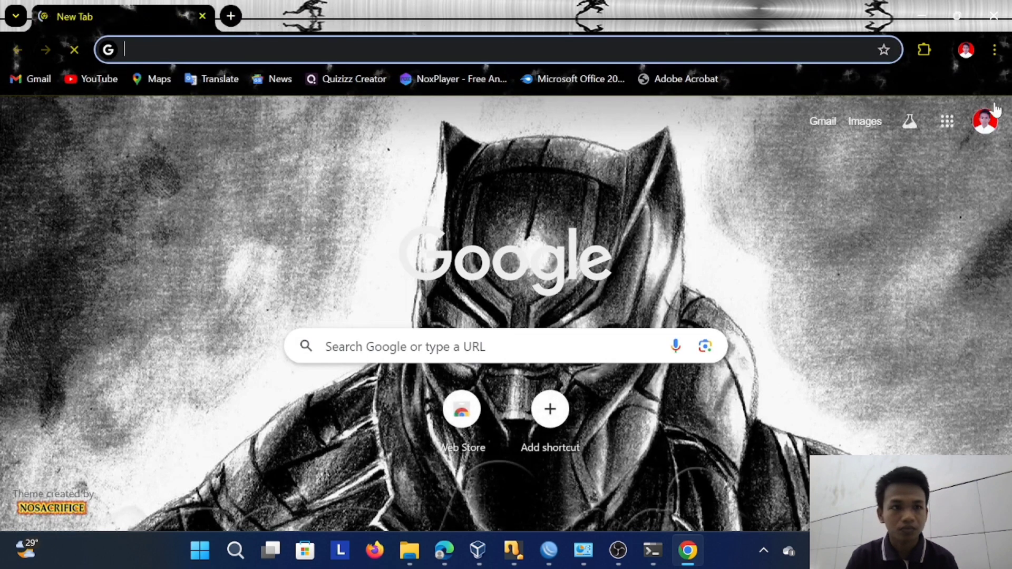
Clear Chrome's all-time browsing history, download history, cookies and cached files, and replace the Settings page with a fresh tab.
{"action": "left_click", "coordinate": [994, 50]}
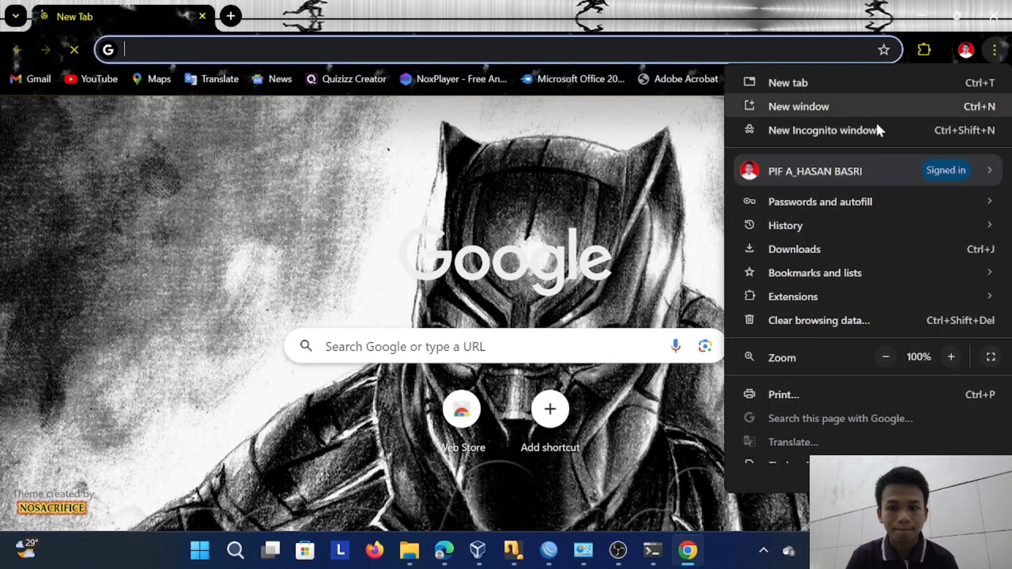
{"action": "left_click", "coordinate": [871, 317]}
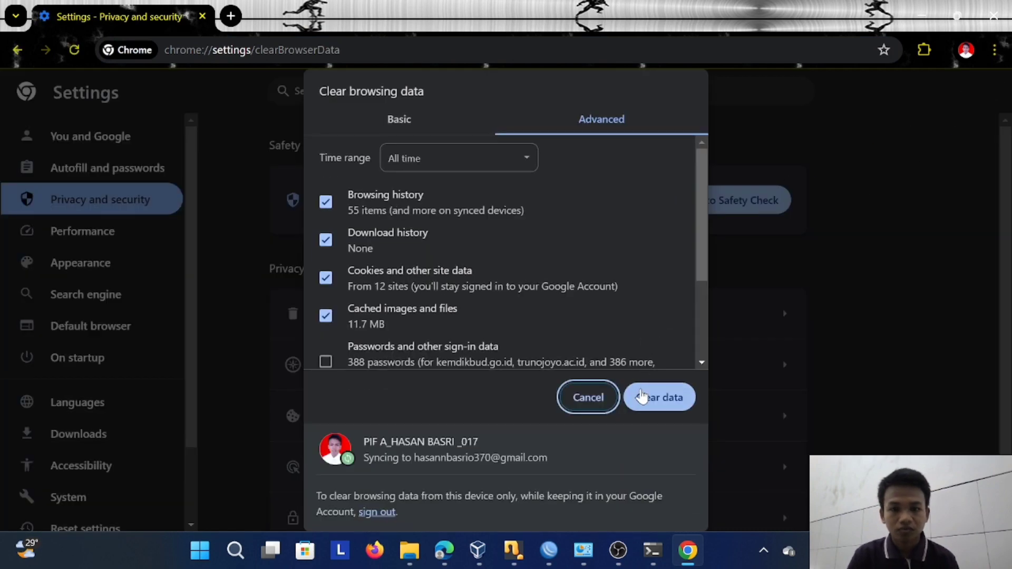
{"action": "left_click", "coordinate": [641, 399]}
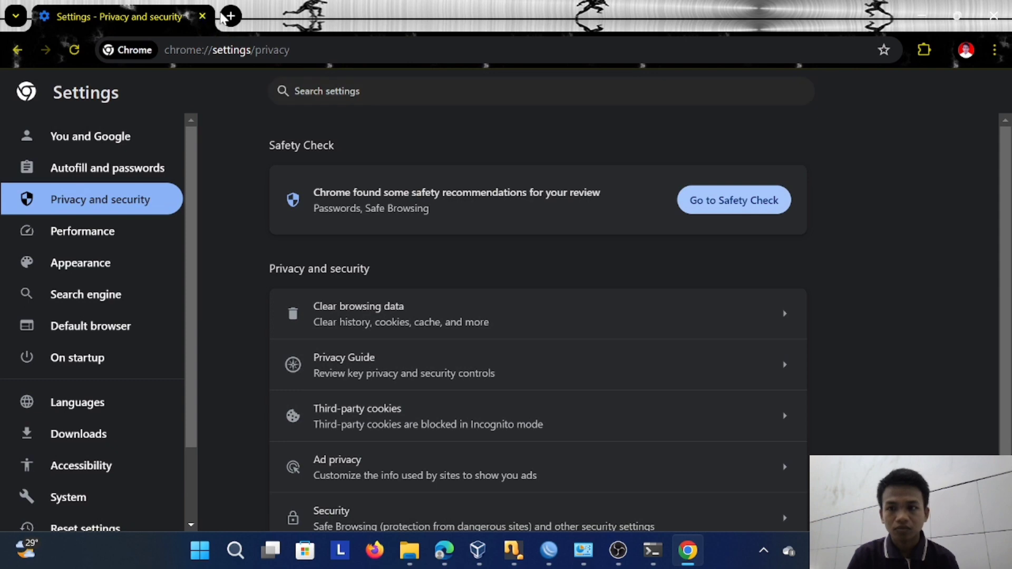
{"action": "left_click", "coordinate": [231, 16]}
{"action": "left_click", "coordinate": [202, 16]}
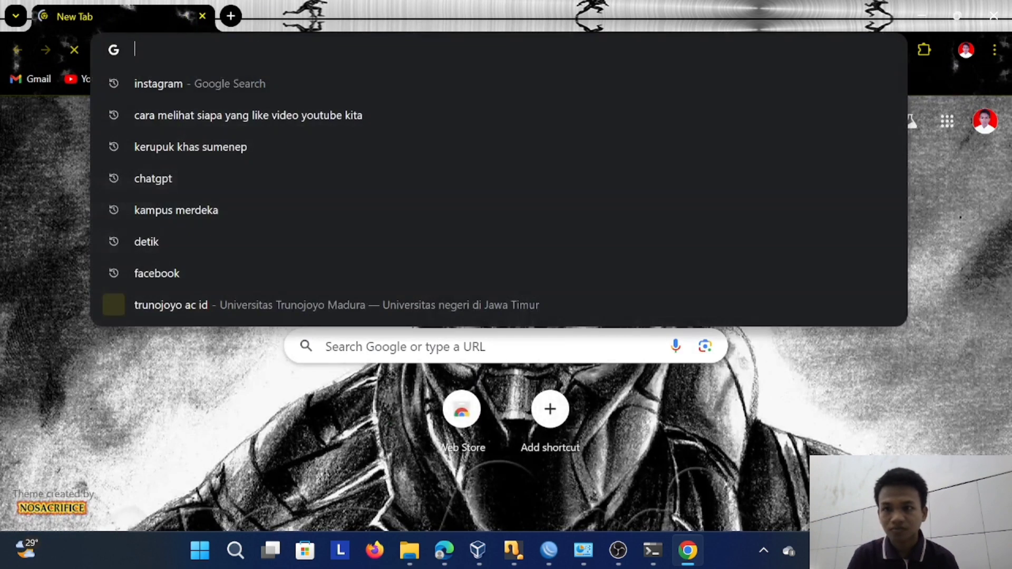
Test instagram.com through a Google search for instagram and check the drop rule's counters in WinBox.
{"action": "type", "text": "inst"}
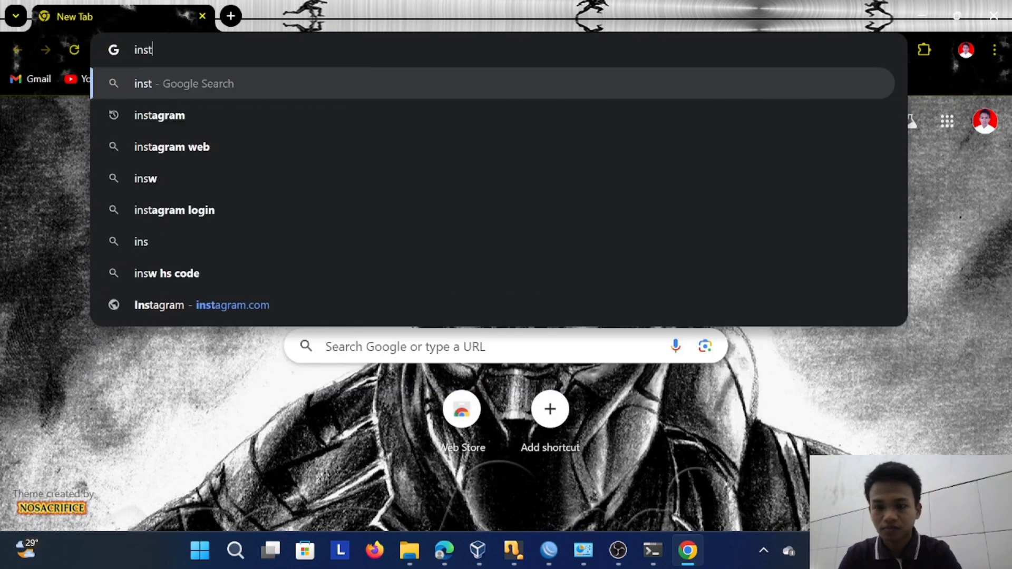
{"action": "type", "text": "agram"}
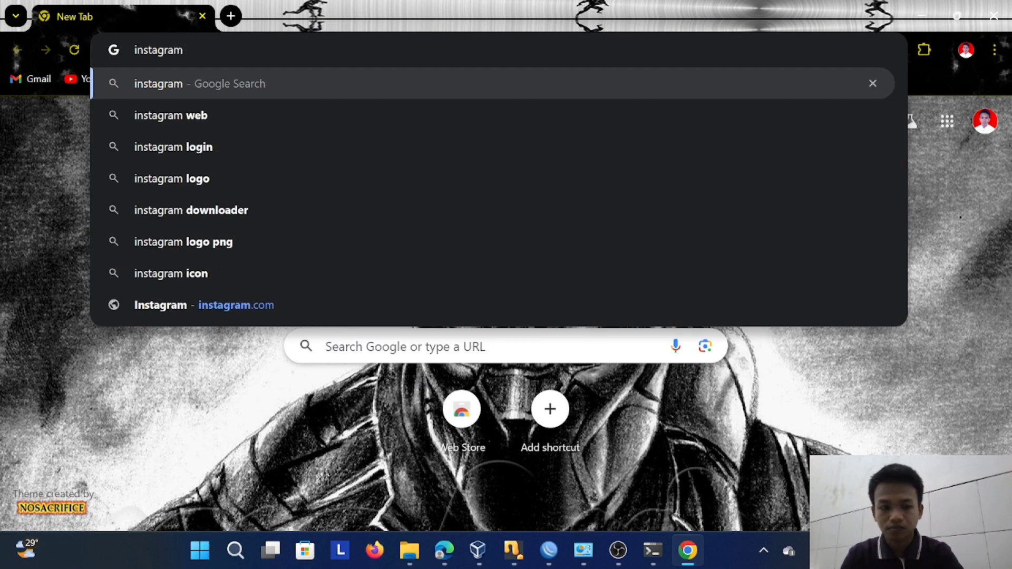
{"action": "key", "text": "Return"}
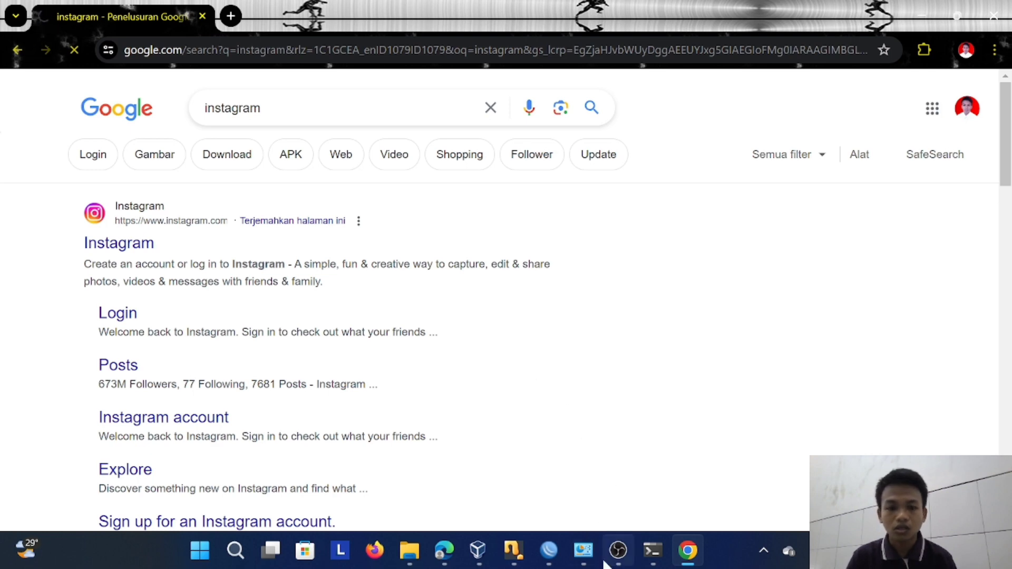
{"action": "left_click", "coordinate": [551, 551]}
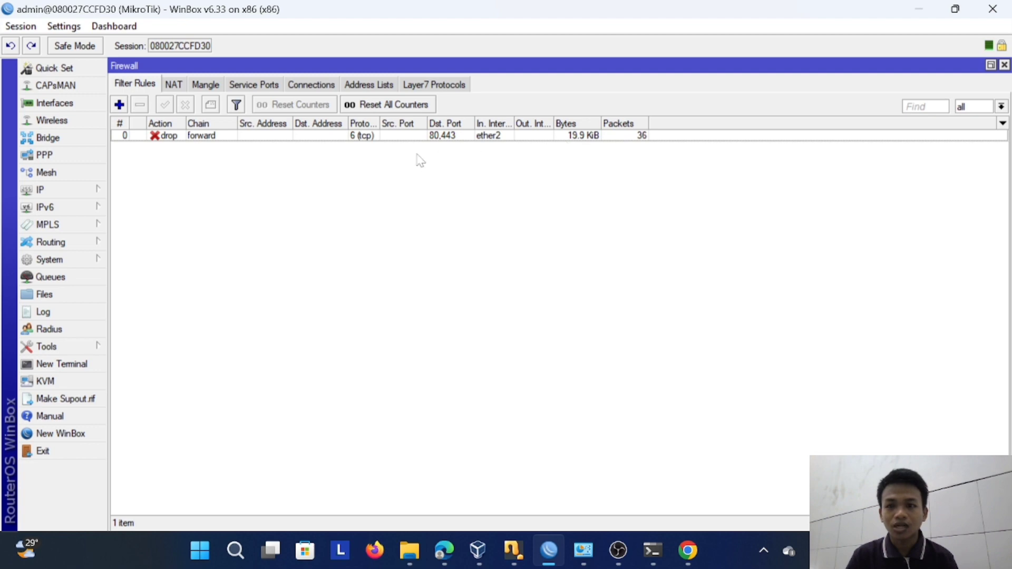
Switch from Chrome to Edge to review the assignment's website-blocking tasks, and check the instagram.com page back in Chrome.
{"action": "left_click", "coordinate": [685, 554]}
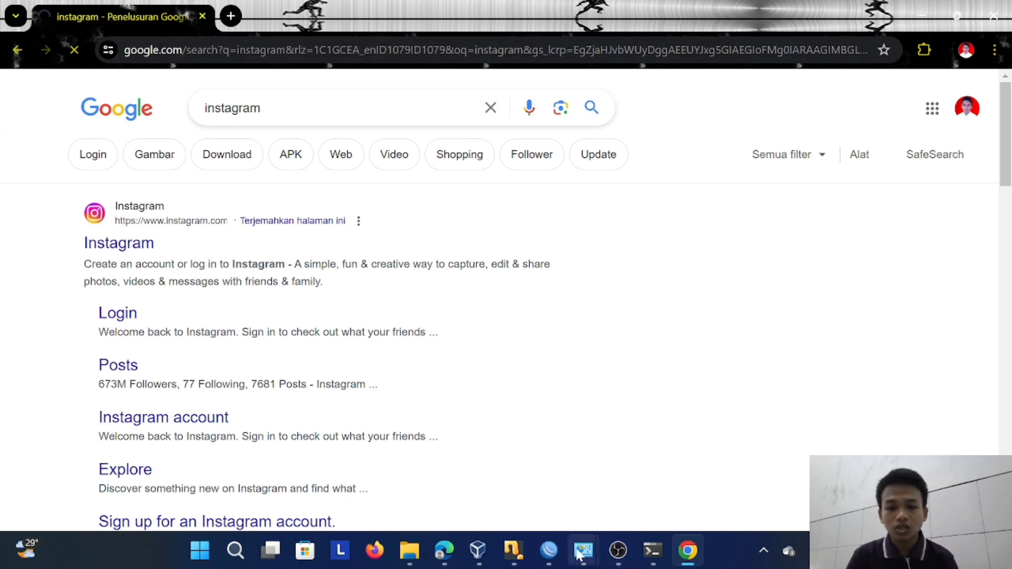
{"action": "left_click", "coordinate": [445, 550]}
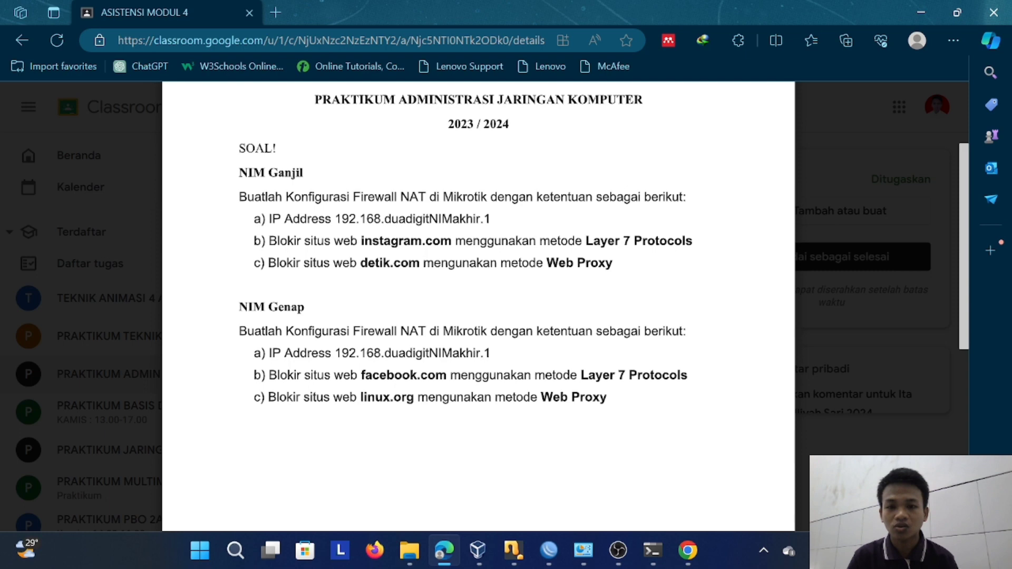
{"action": "left_click", "coordinate": [687, 550]}
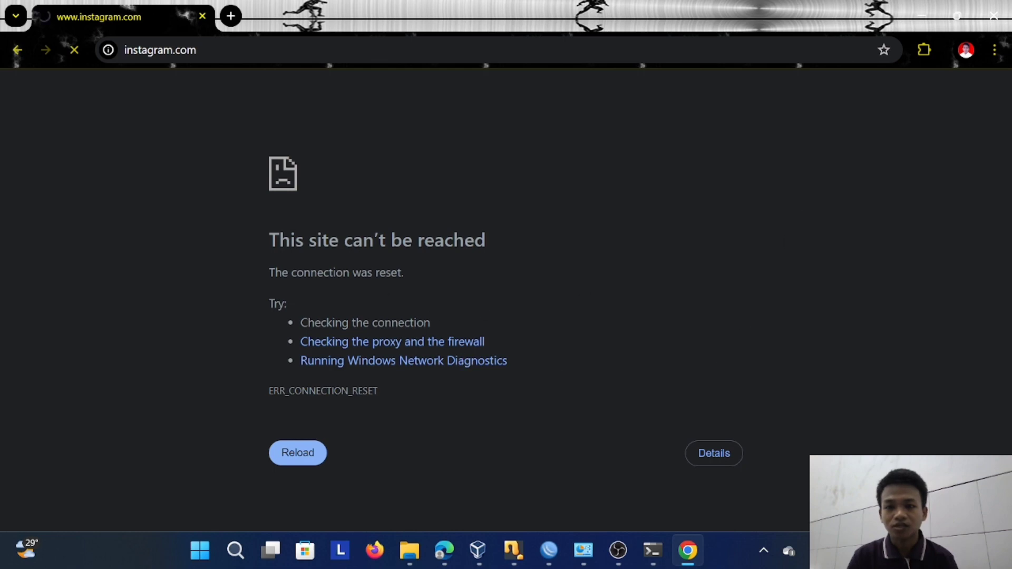
Switch to WinBox, open the IP Web Proxy settings and enable the proxy.
{"action": "left_click", "coordinate": [550, 551]}
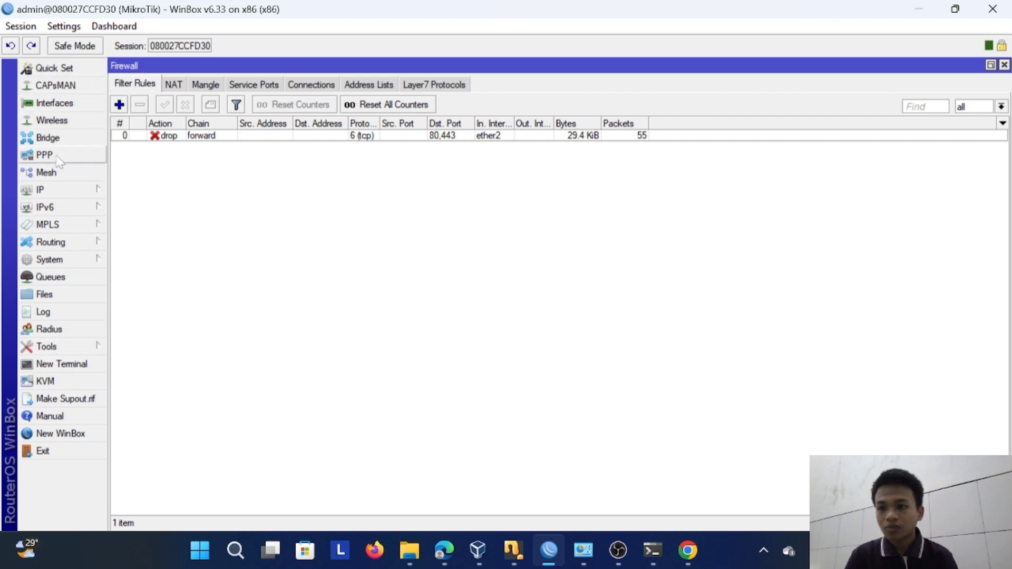
{"action": "left_click", "coordinate": [58, 191]}
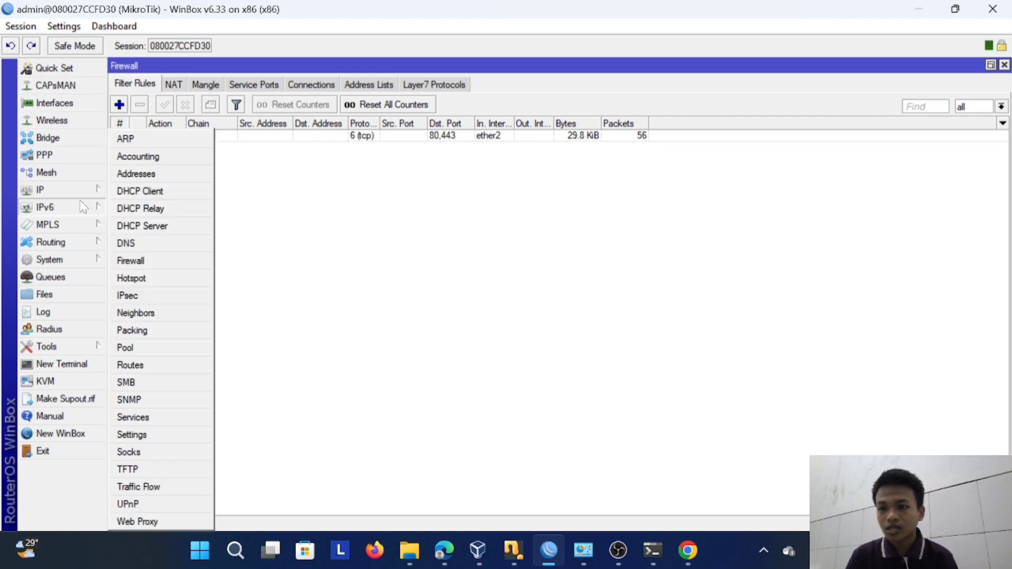
{"action": "left_click", "coordinate": [91, 188]}
{"action": "left_click", "coordinate": [91, 188]}
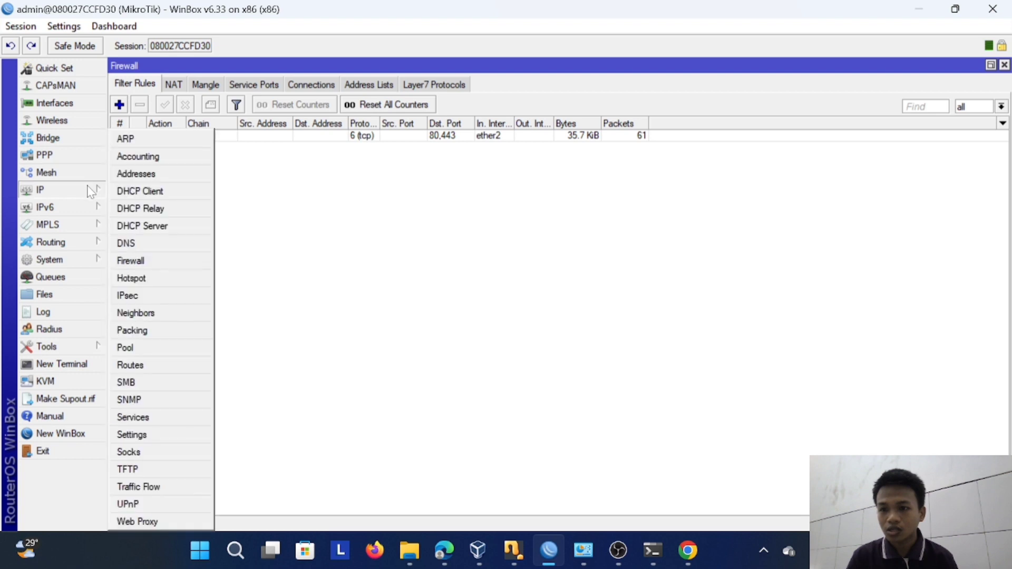
{"action": "left_click", "coordinate": [158, 521]}
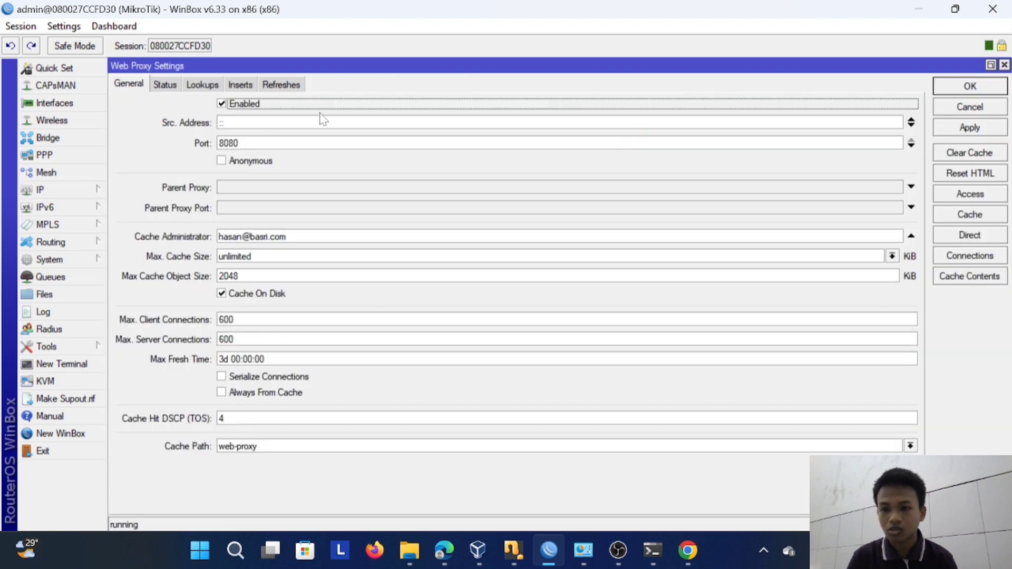
{"action": "left_click", "coordinate": [225, 104]}
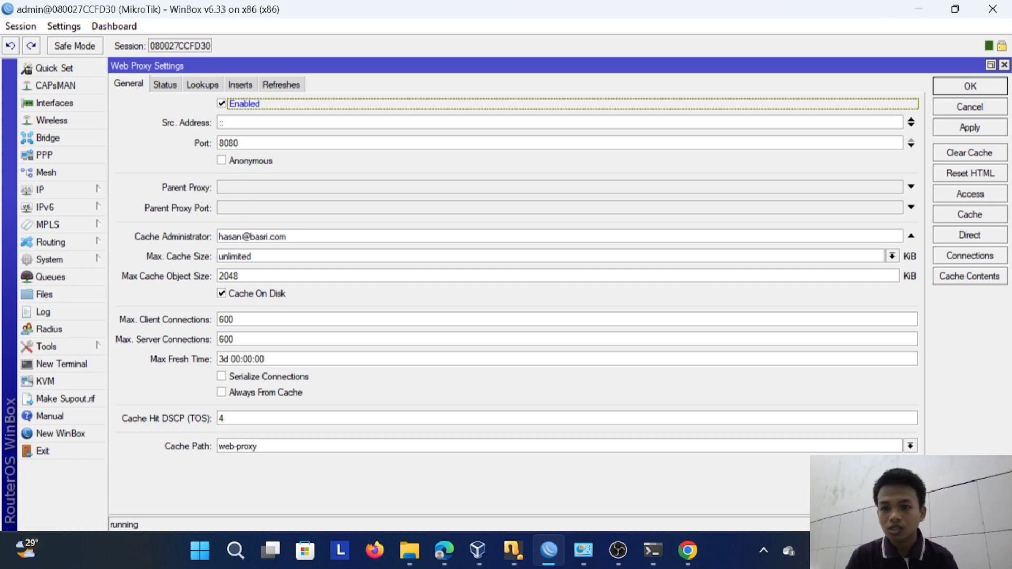
Replace the cache administrator entry with the administrator's full name and enable Cache On Disk.
{"action": "left_click_drag", "start_coordinate": [288, 236], "coordinate": [200, 232]}
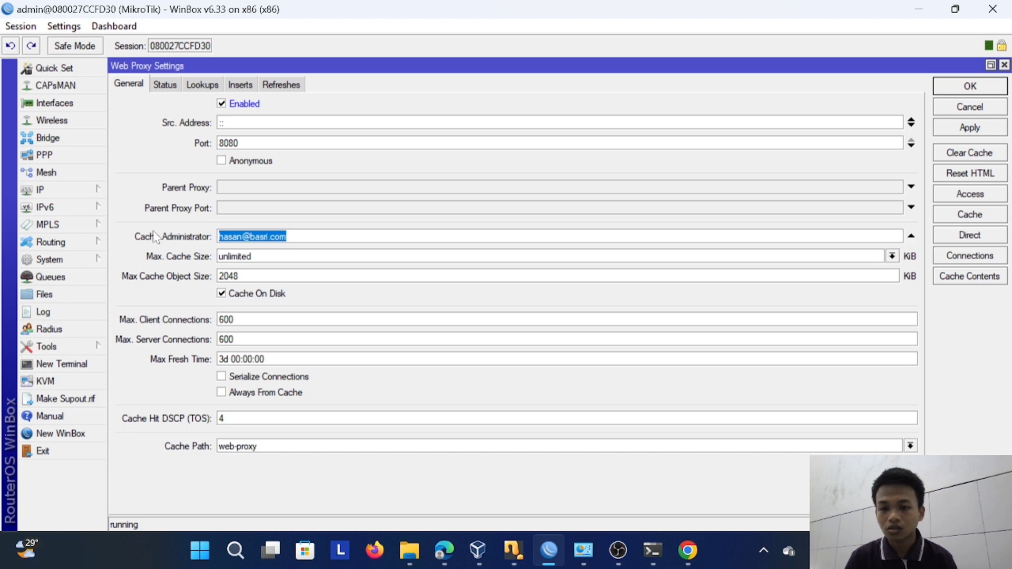
{"action": "type", "text": "ha"}
{"action": "key", "text": "BackSpace"}
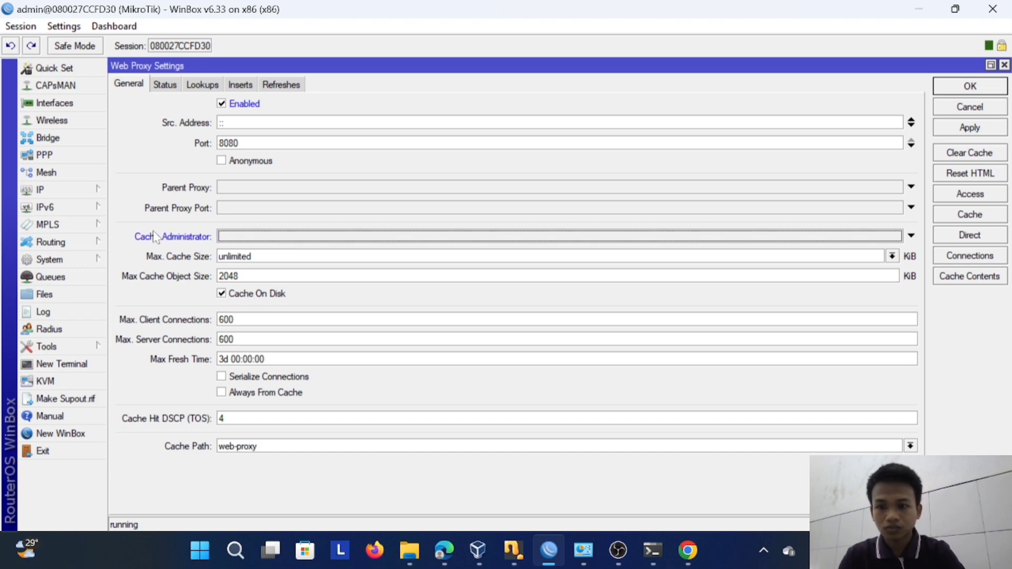
{"action": "type", "text": "Hasan "}
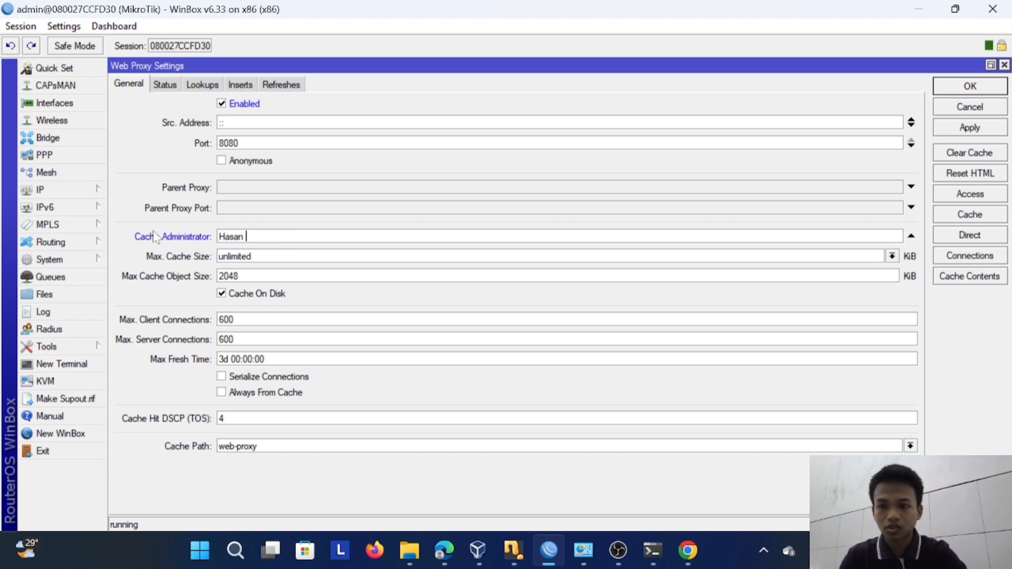
{"action": "type", "text": "Basri"}
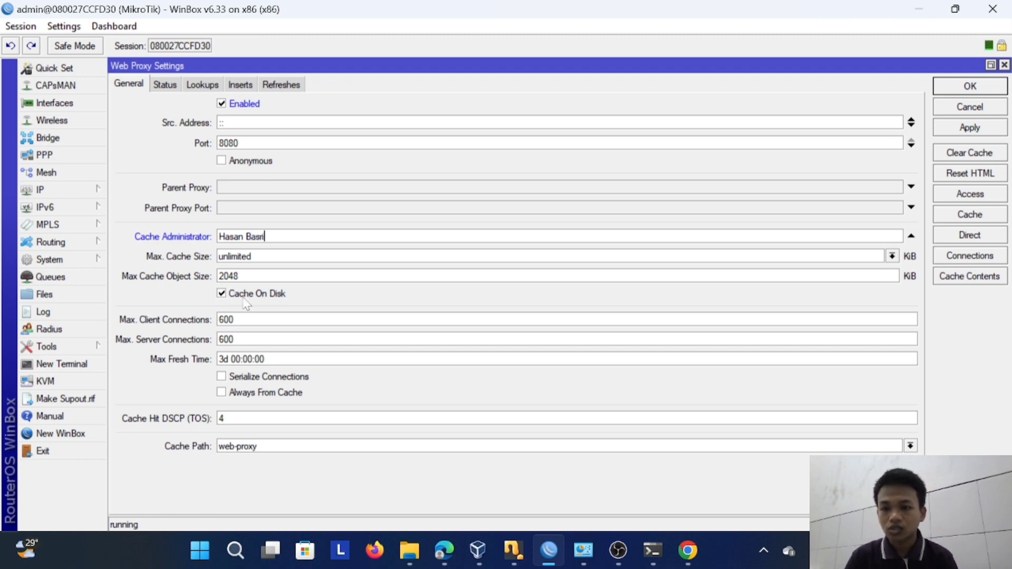
{"action": "left_click", "coordinate": [222, 293]}
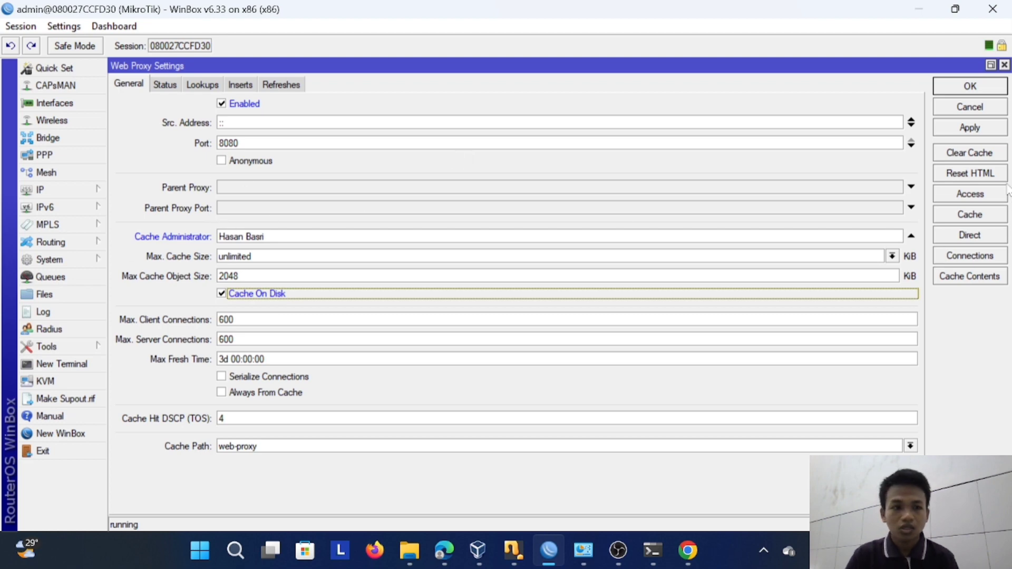
Open the Web Proxy Access list and remove the existing deny rule for detik.com.
{"action": "left_click", "coordinate": [960, 196]}
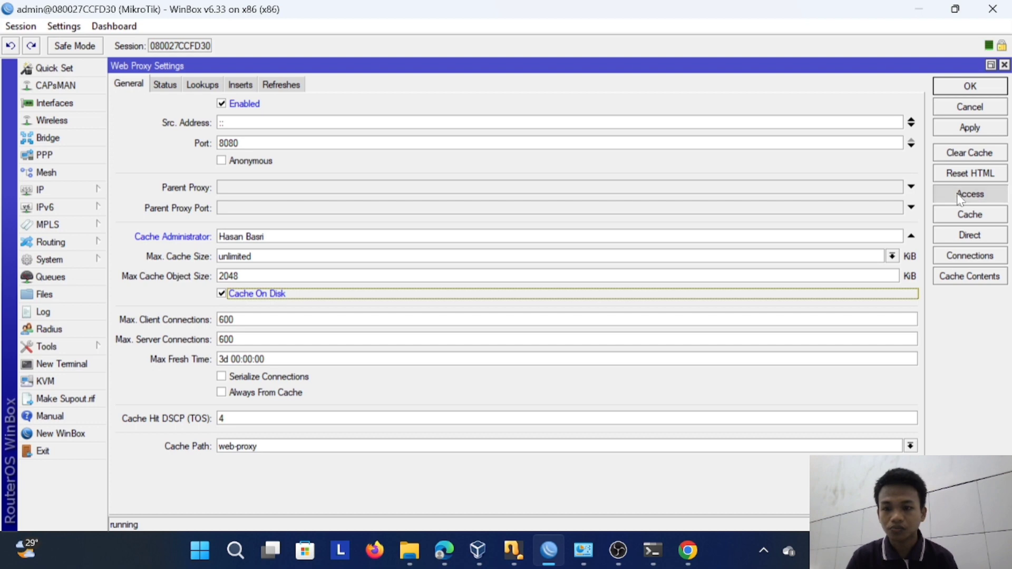
{"action": "left_click", "coordinate": [500, 230]}
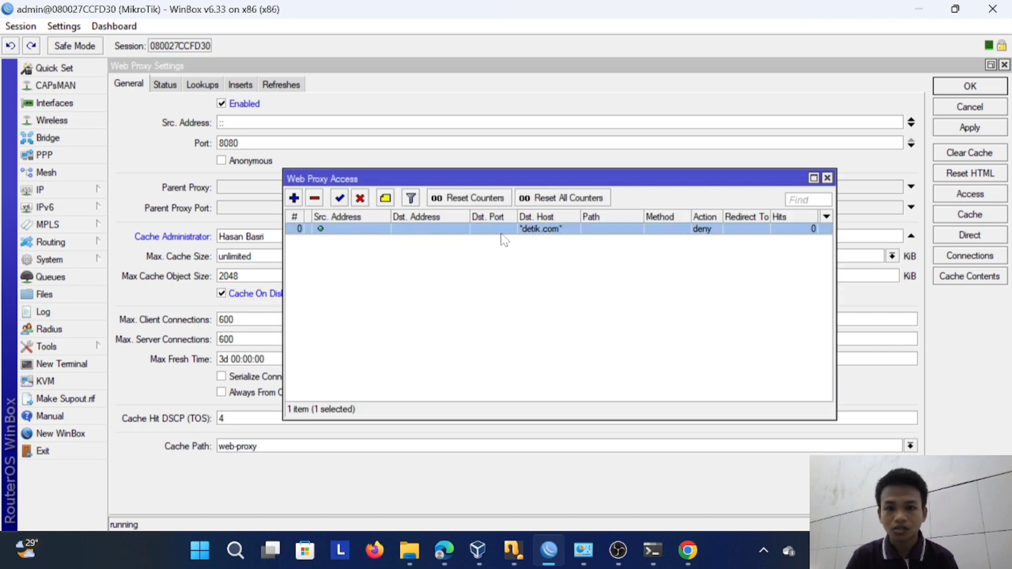
{"action": "left_click", "coordinate": [313, 198]}
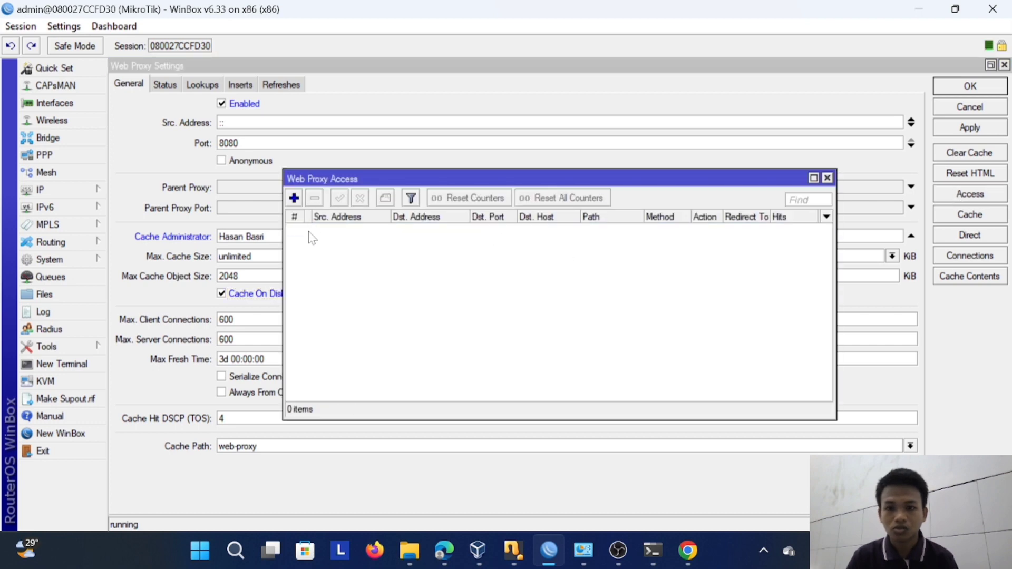
Add a web proxy access rule with destination host *detik.com* and action deny.
{"action": "left_click", "coordinate": [294, 198]}
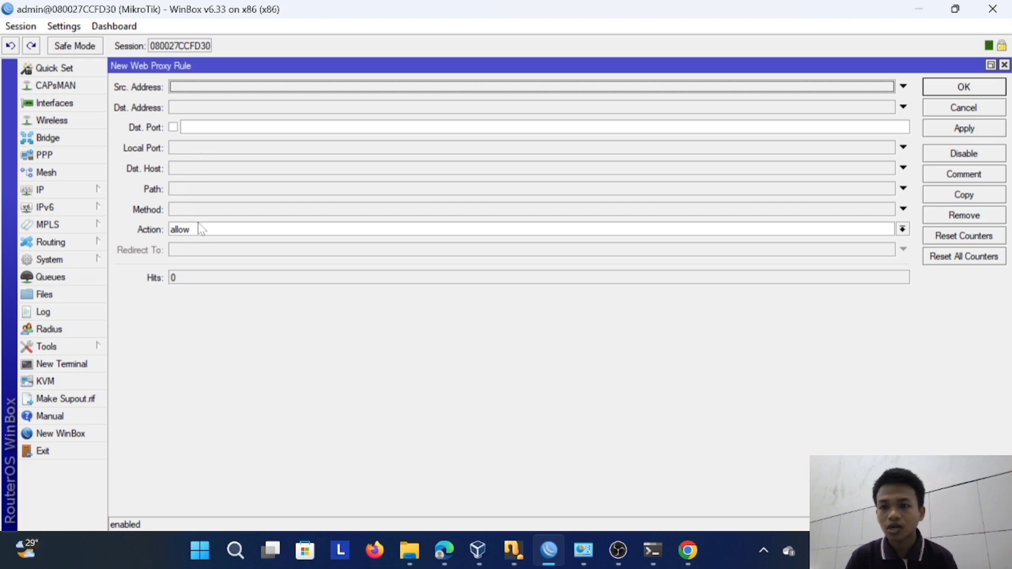
{"action": "left_click", "coordinate": [200, 171]}
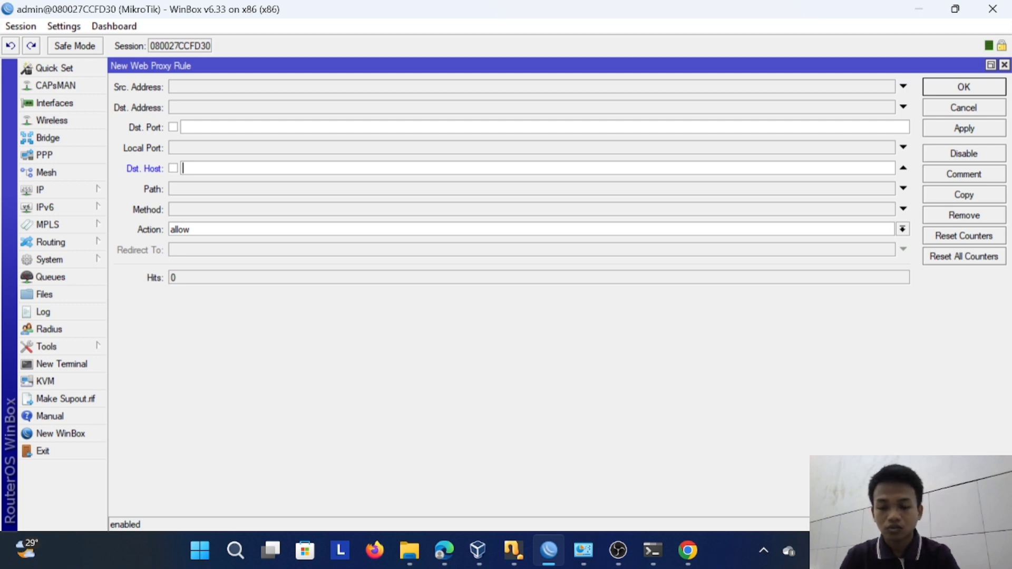
{"action": "type", "text": ".com"}
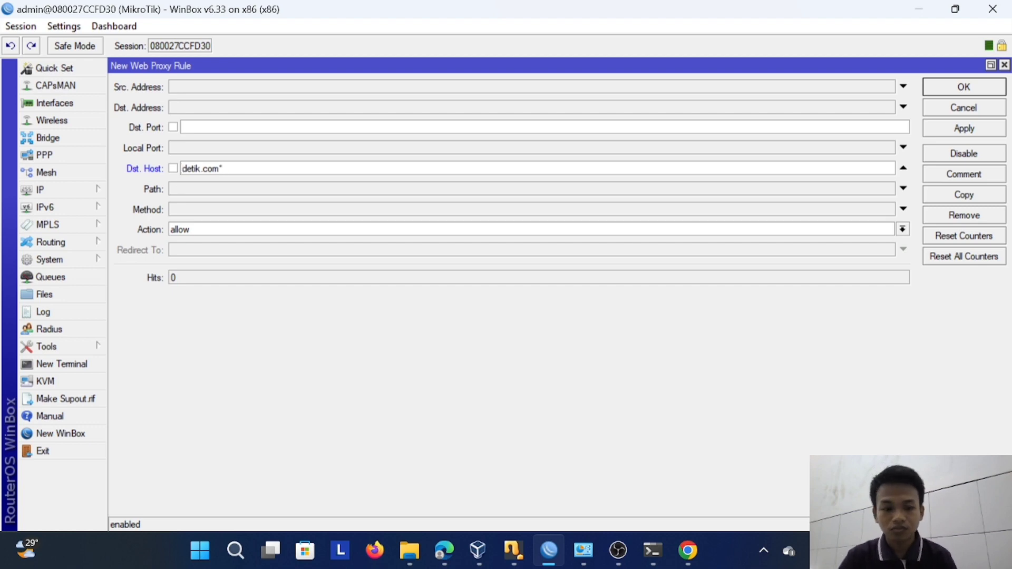
{"action": "type", "text": "*"}
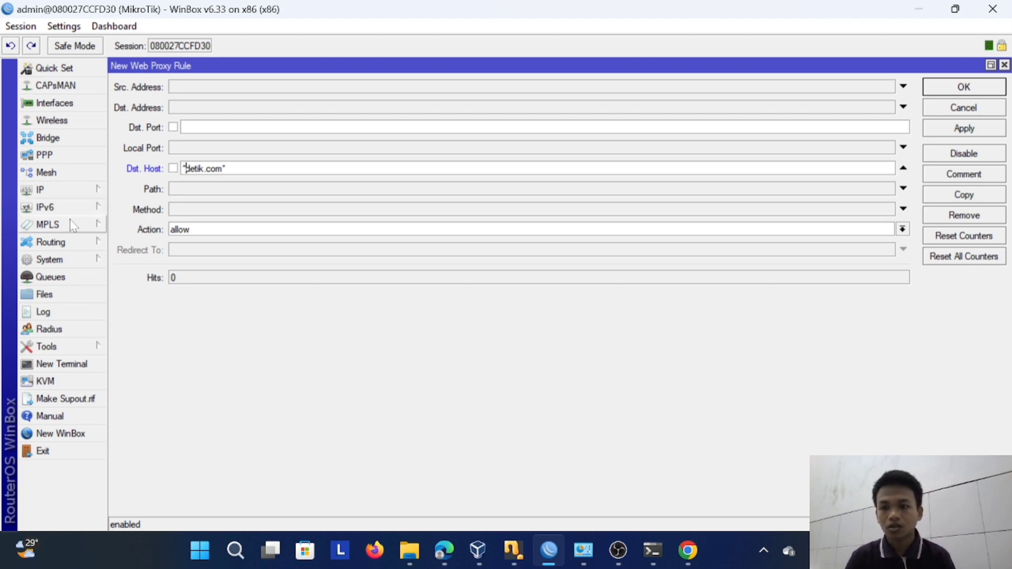
{"action": "left_click", "coordinate": [515, 231]}
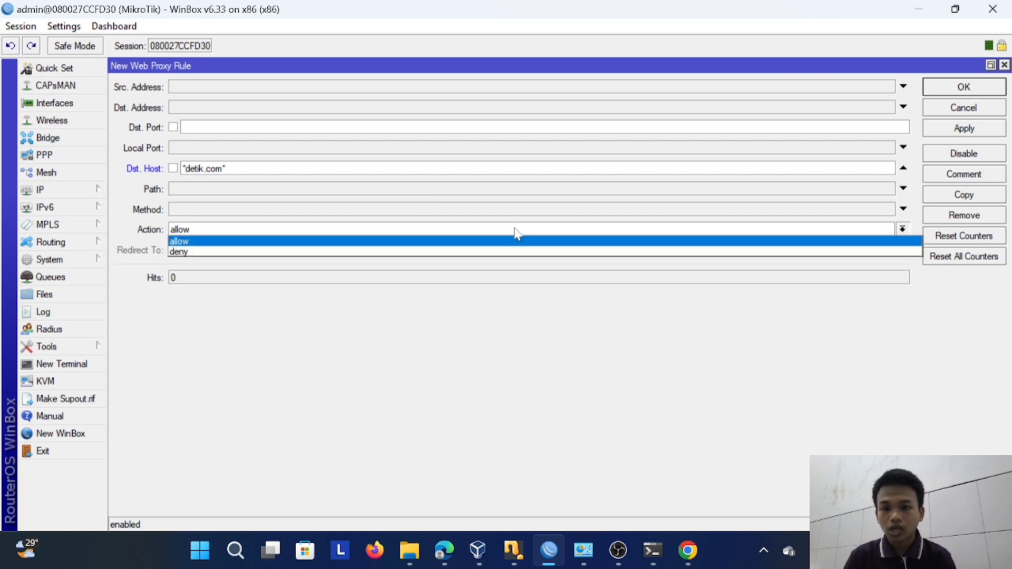
{"action": "left_click", "coordinate": [210, 252]}
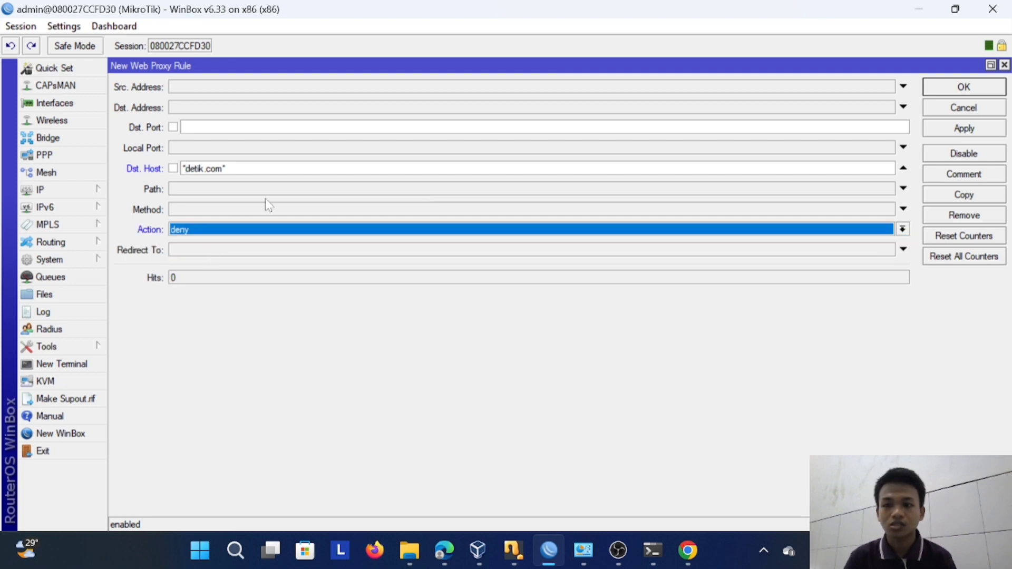
{"action": "left_click", "coordinate": [974, 130]}
{"action": "left_click", "coordinate": [968, 91]}
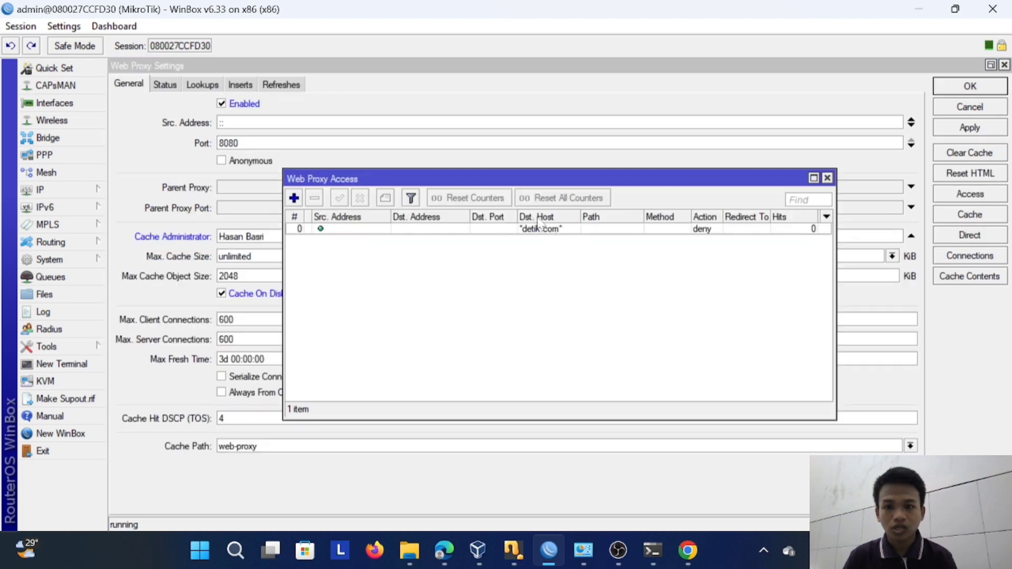
Close the Web Proxy Access list, apply the Web Proxy settings and close them.
{"action": "left_click", "coordinate": [826, 179]}
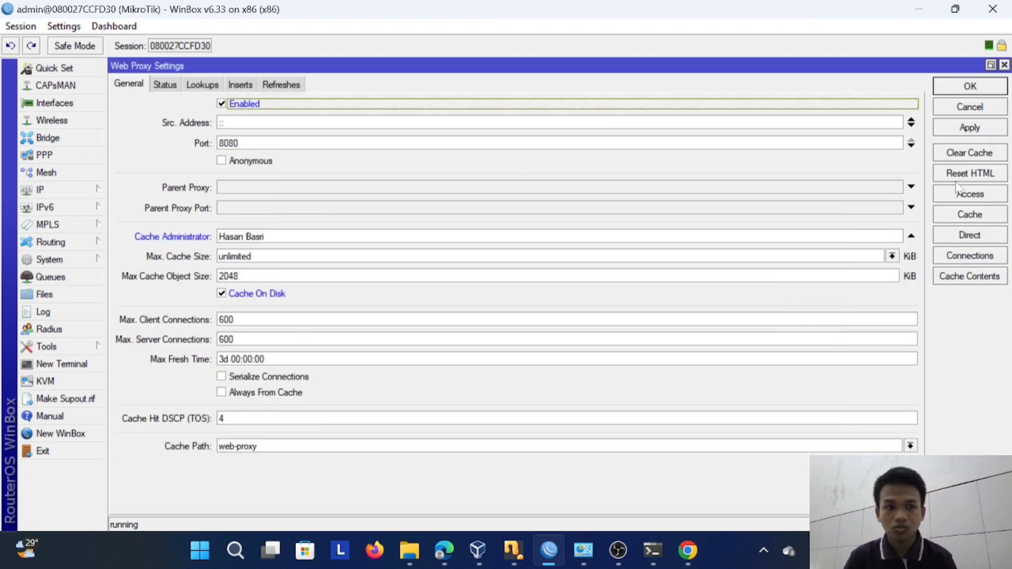
{"action": "left_click", "coordinate": [991, 129]}
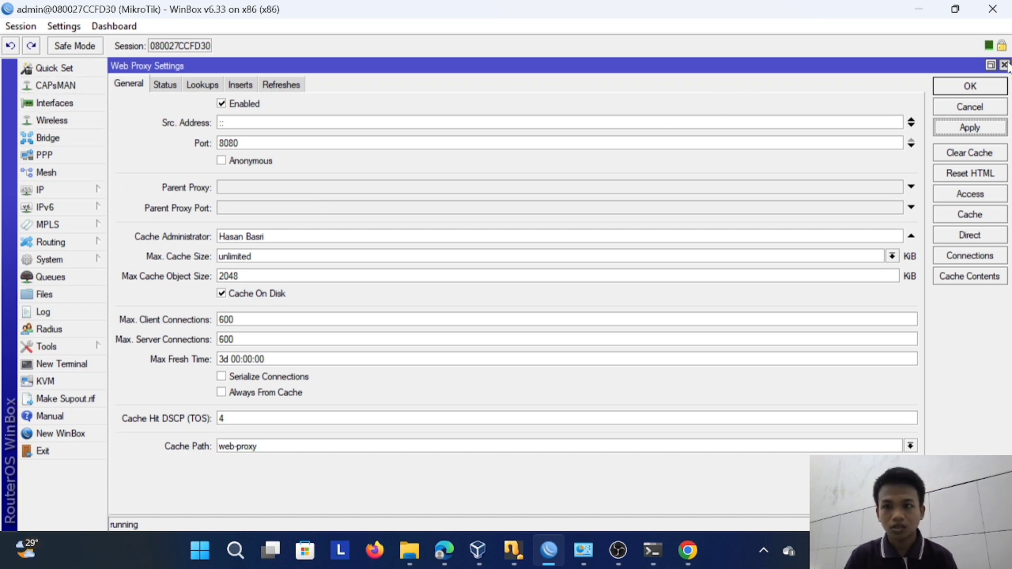
{"action": "left_click", "coordinate": [1004, 64]}
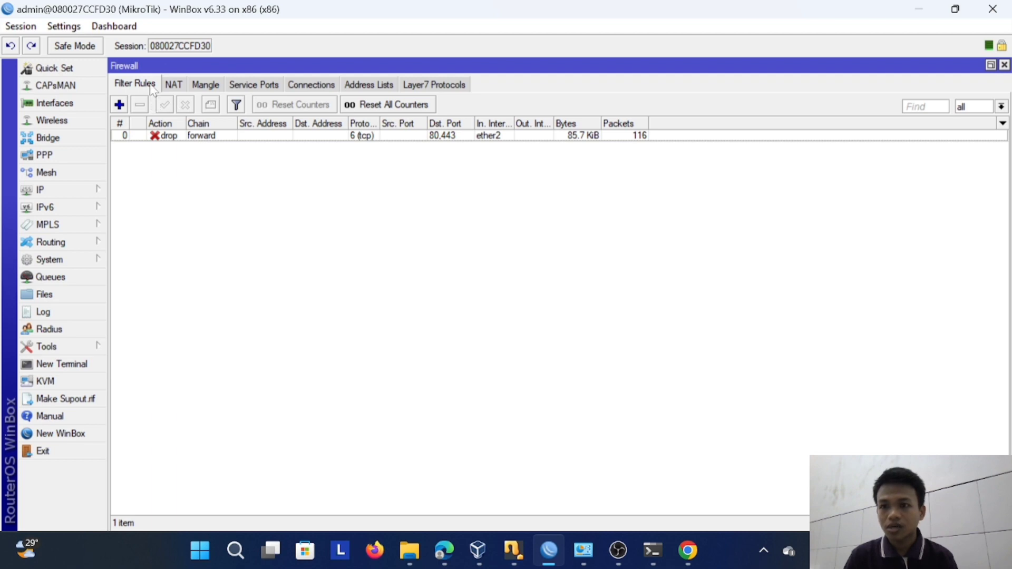
Start a new firewall NAT rule with chain dstnat, protocol 6 (tcp) and destination ports 80,443.
{"action": "left_click", "coordinate": [71, 189]}
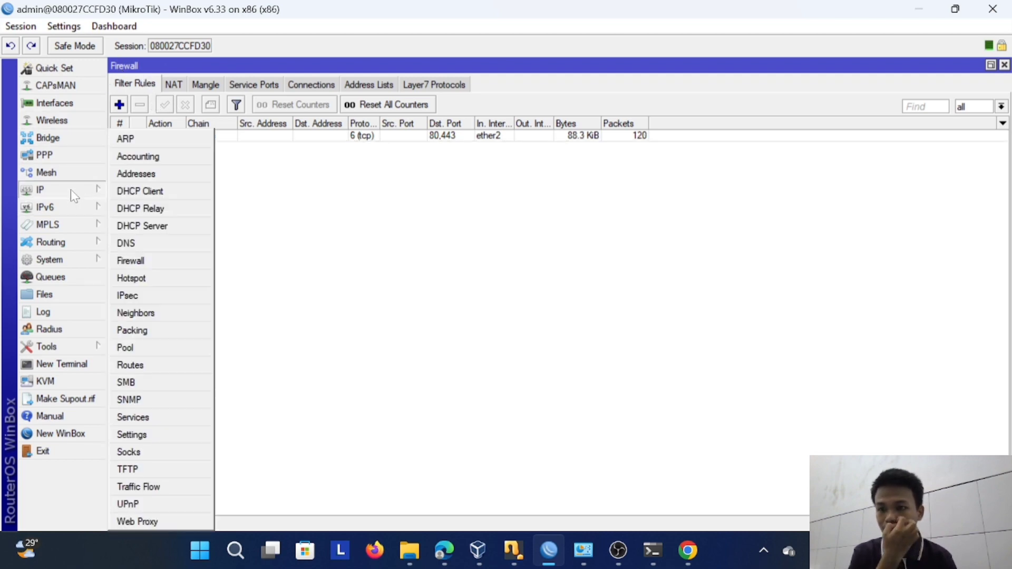
{"action": "left_click", "coordinate": [152, 264]}
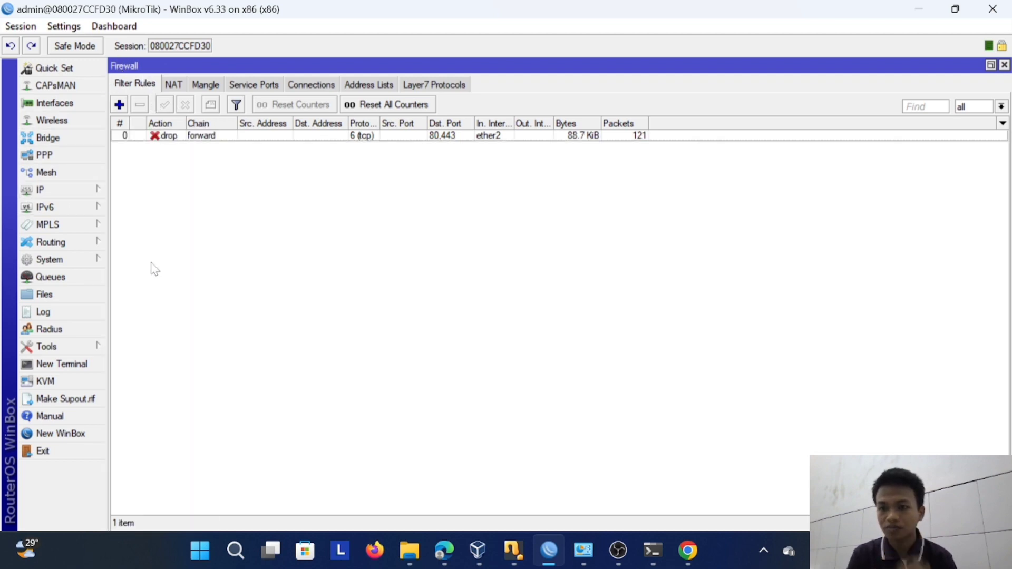
{"action": "left_click", "coordinate": [175, 85]}
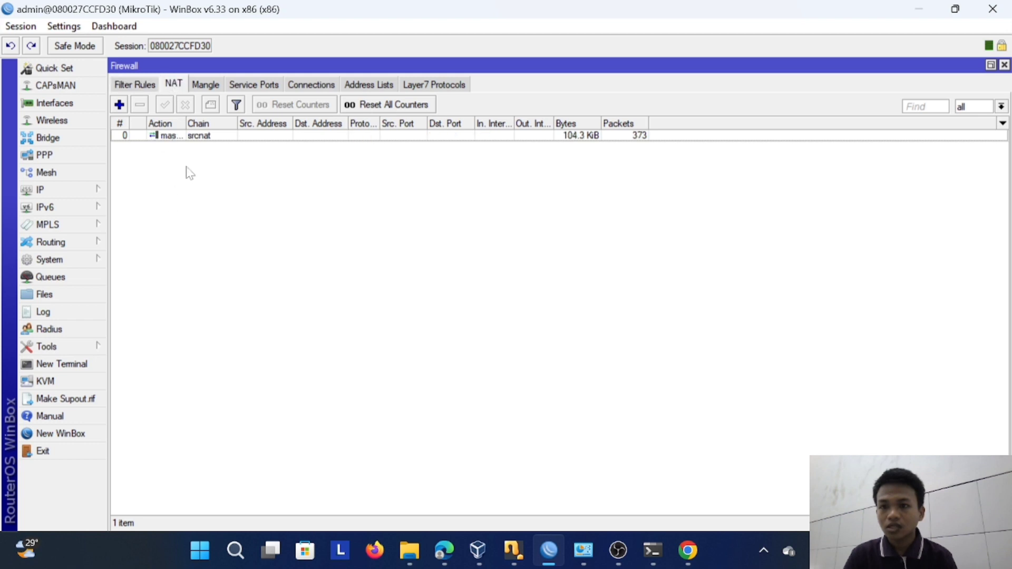
{"action": "left_click", "coordinate": [119, 105]}
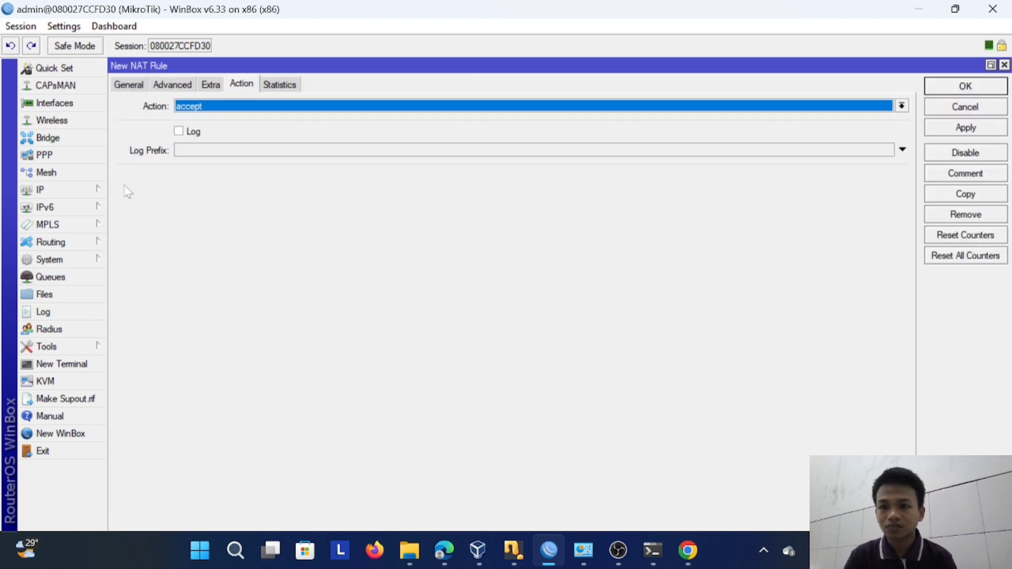
{"action": "left_click", "coordinate": [129, 85]}
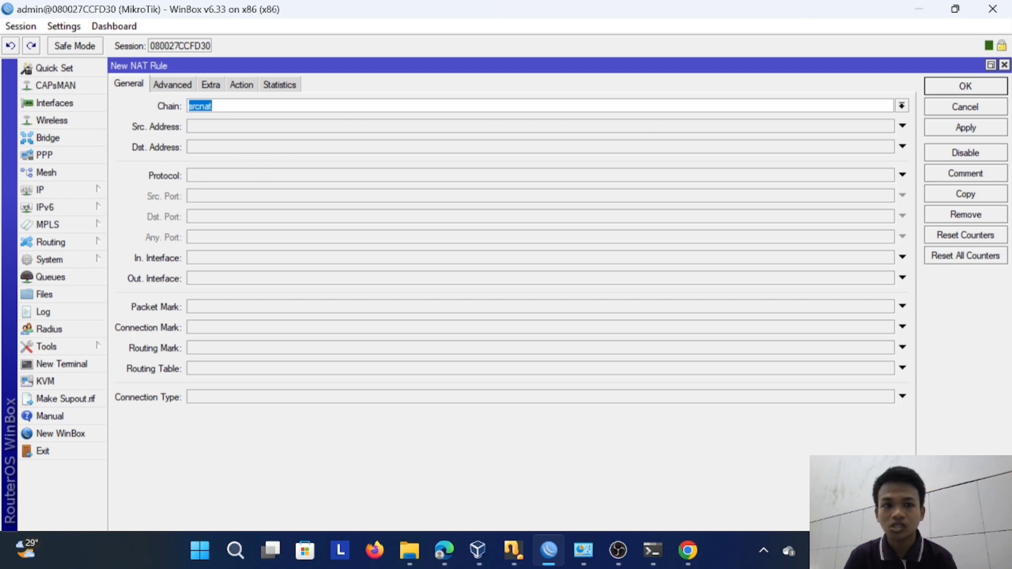
{"action": "left_click", "coordinate": [901, 106]}
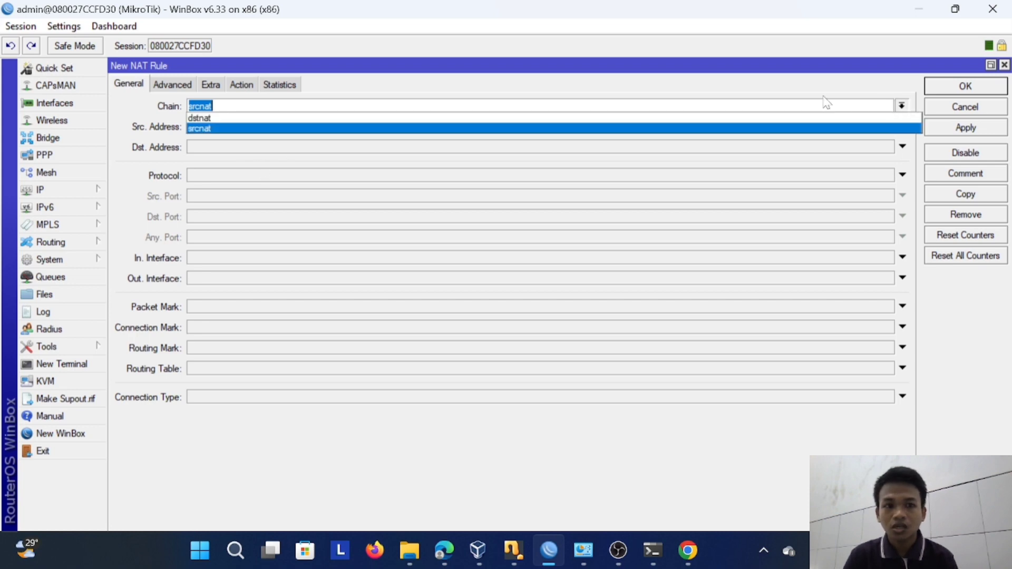
{"action": "left_click", "coordinate": [240, 120]}
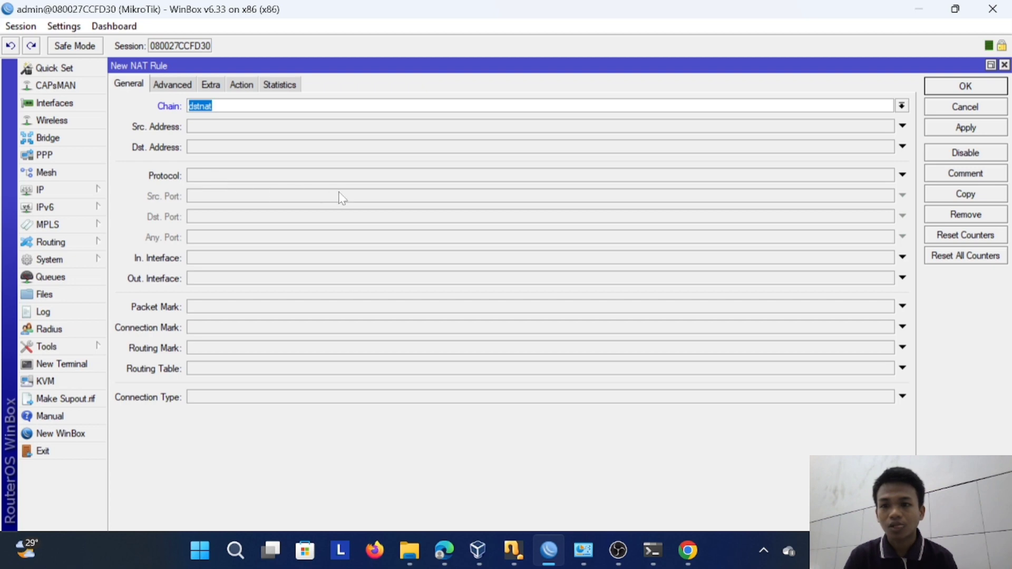
{"action": "left_click", "coordinate": [309, 176]}
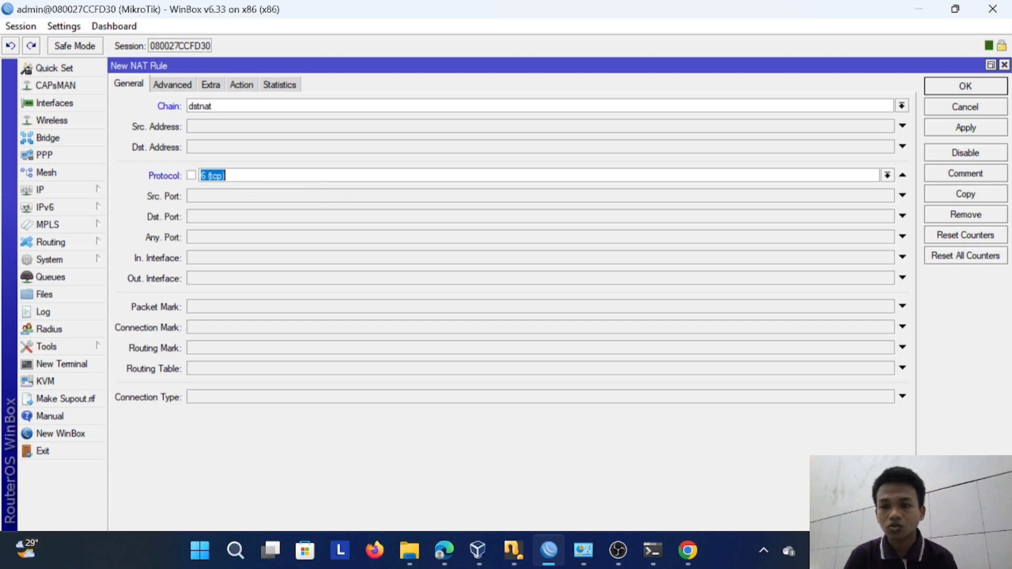
{"action": "left_click", "coordinate": [216, 217]}
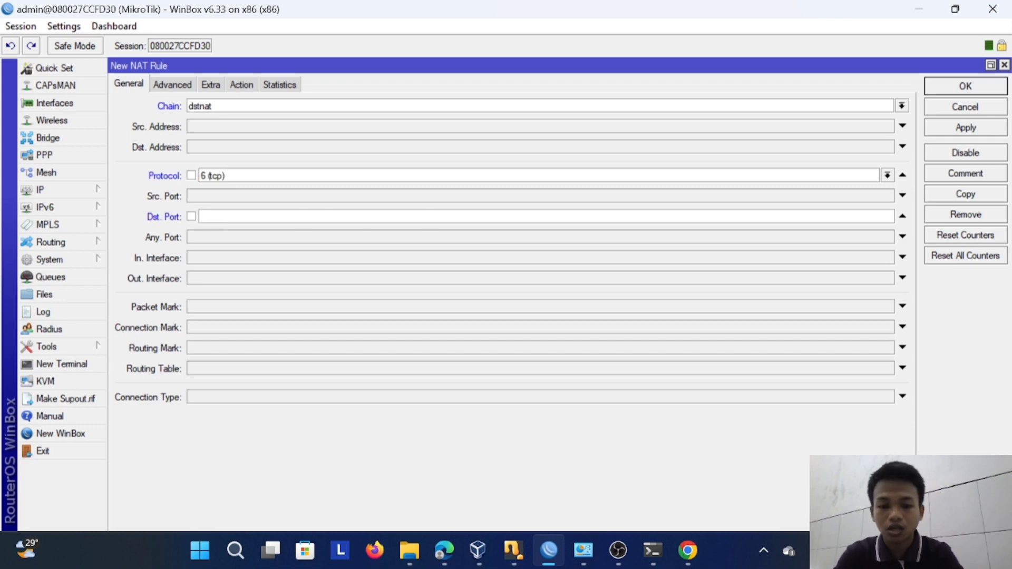
{"action": "type", "text": "80,443"}
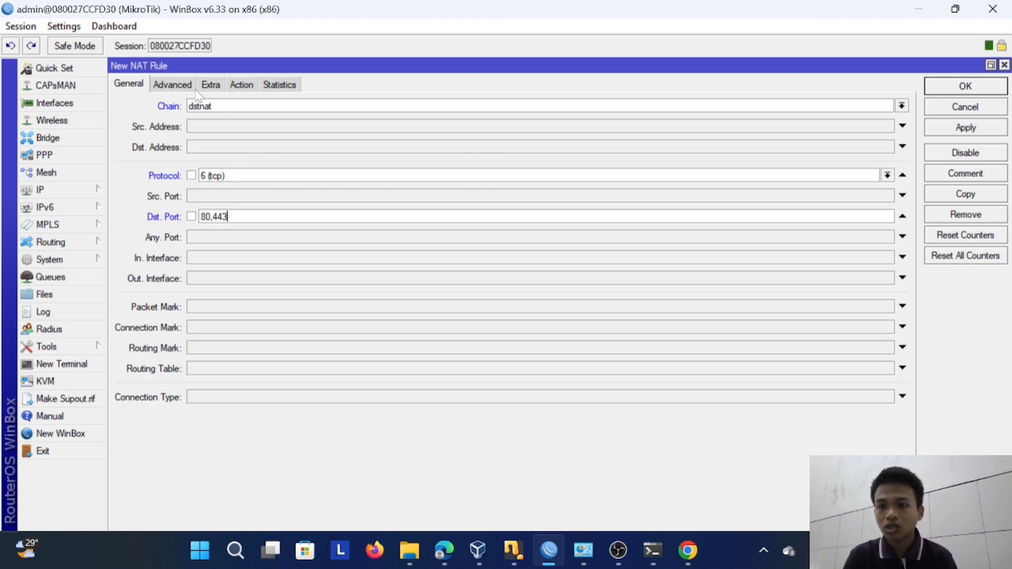
Set the NAT rule's action to redirect to port 8080, checking the port in the Web Proxy settings.
{"action": "left_click", "coordinate": [242, 84]}
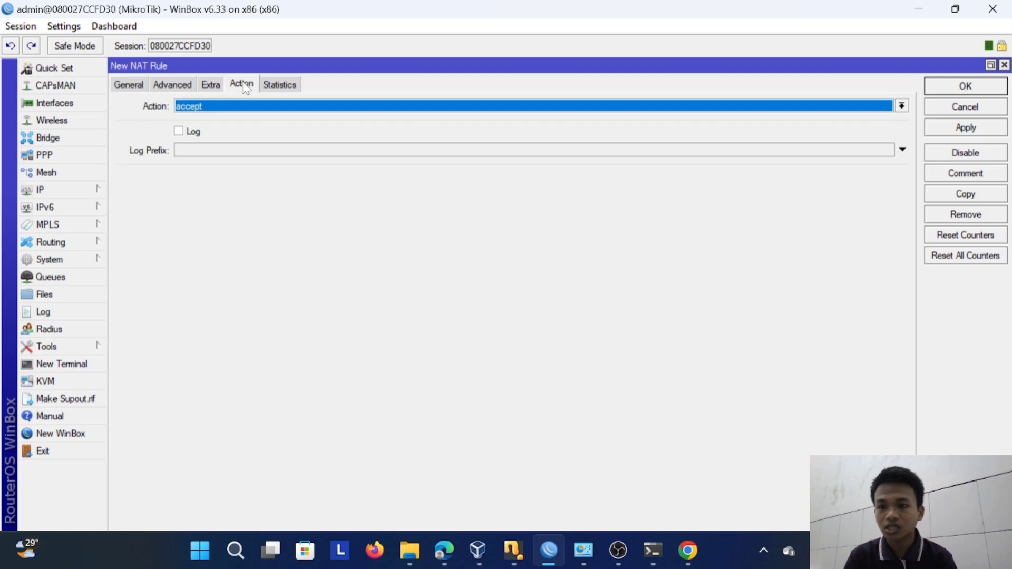
{"action": "left_click", "coordinate": [242, 107]}
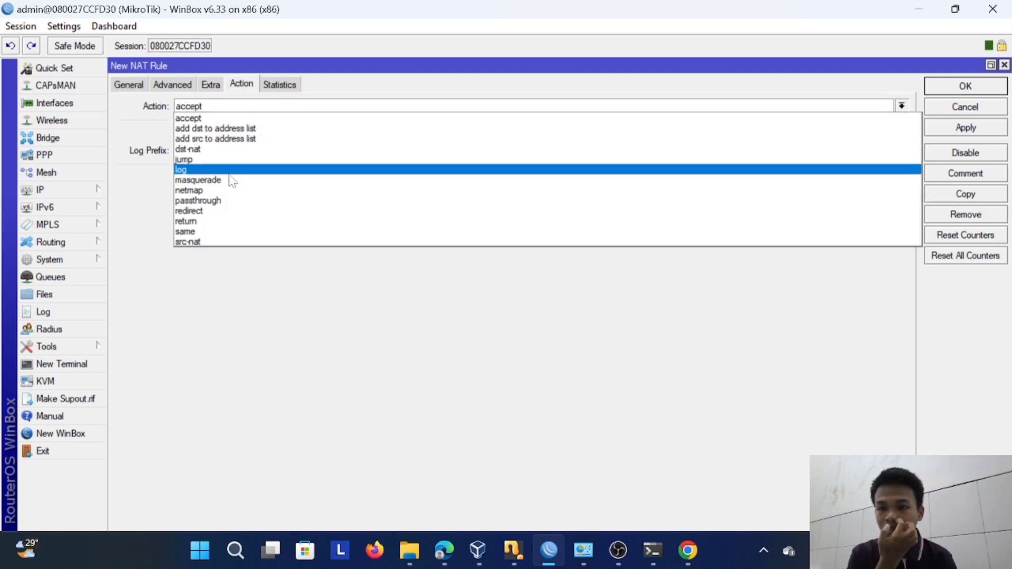
{"action": "left_click", "coordinate": [225, 210]}
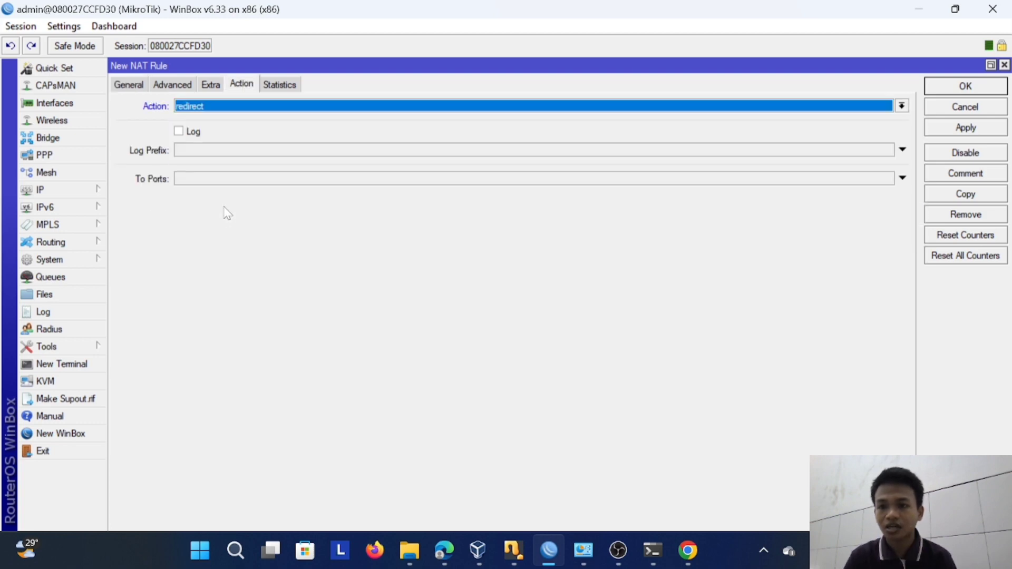
{"action": "left_click", "coordinate": [224, 179]}
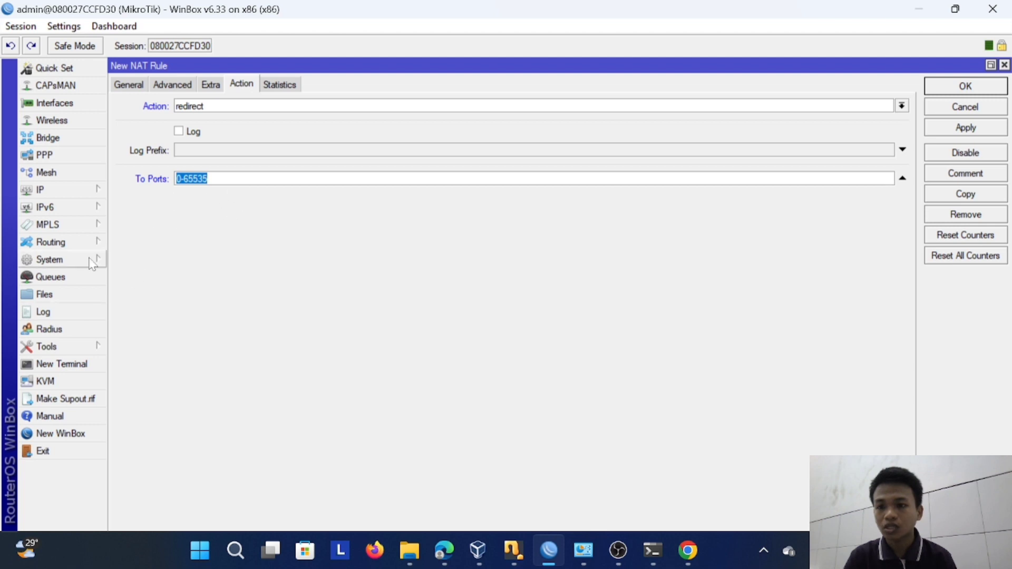
{"action": "left_click", "coordinate": [79, 190]}
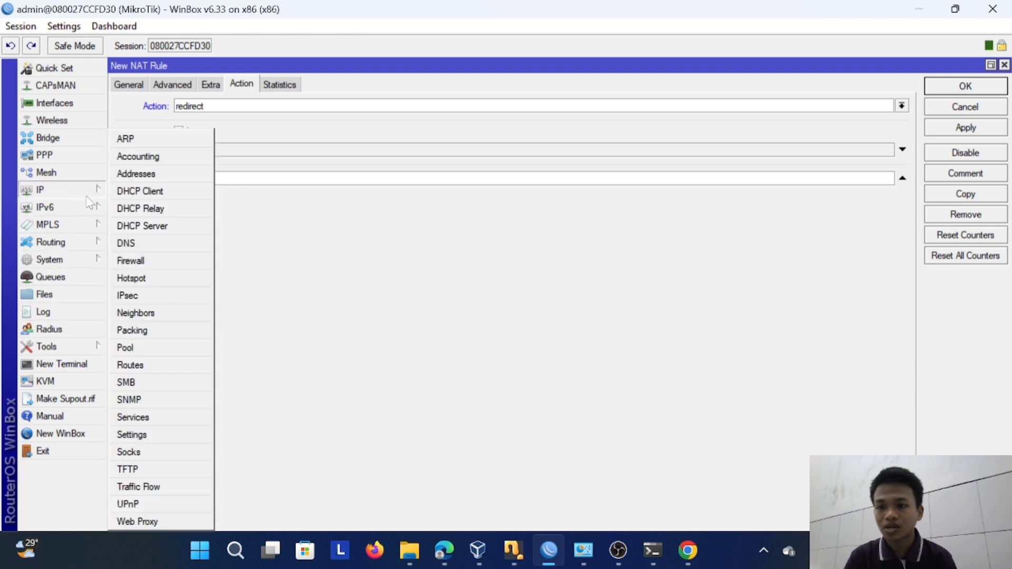
{"action": "left_click", "coordinate": [149, 524]}
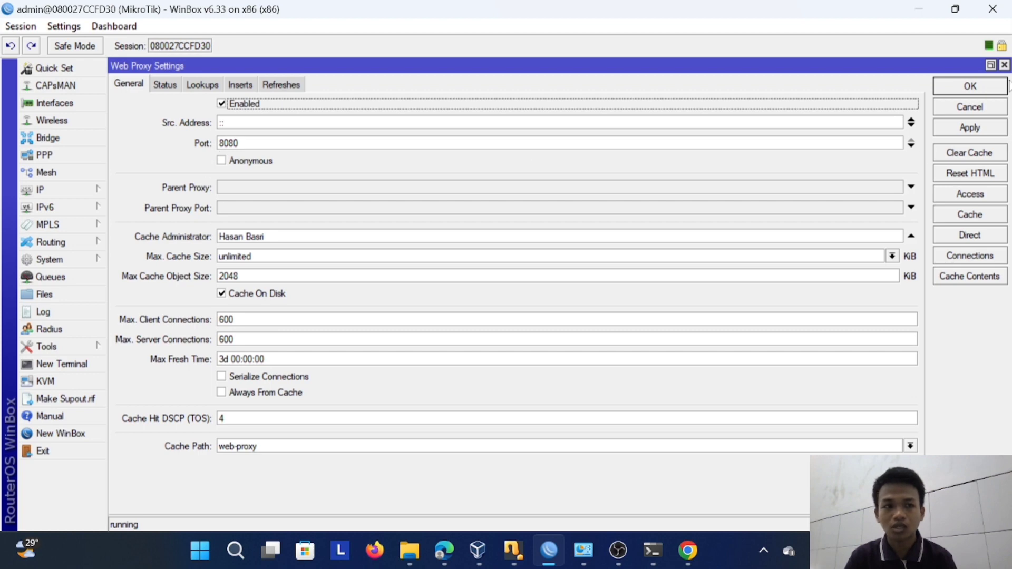
{"action": "left_click", "coordinate": [1003, 64]}
{"action": "left_click_drag", "start_coordinate": [208, 179], "coordinate": [146, 199]}
{"action": "type", "text": "8080"}
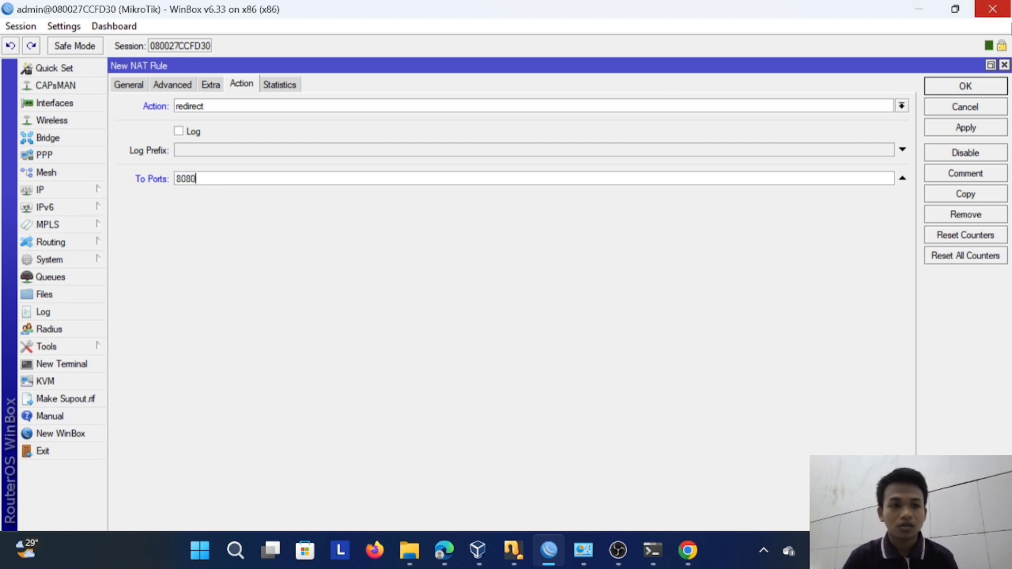
Review the new NAT rule's general, advanced and action settings, apply them and save the rule.
{"action": "left_click", "coordinate": [126, 87]}
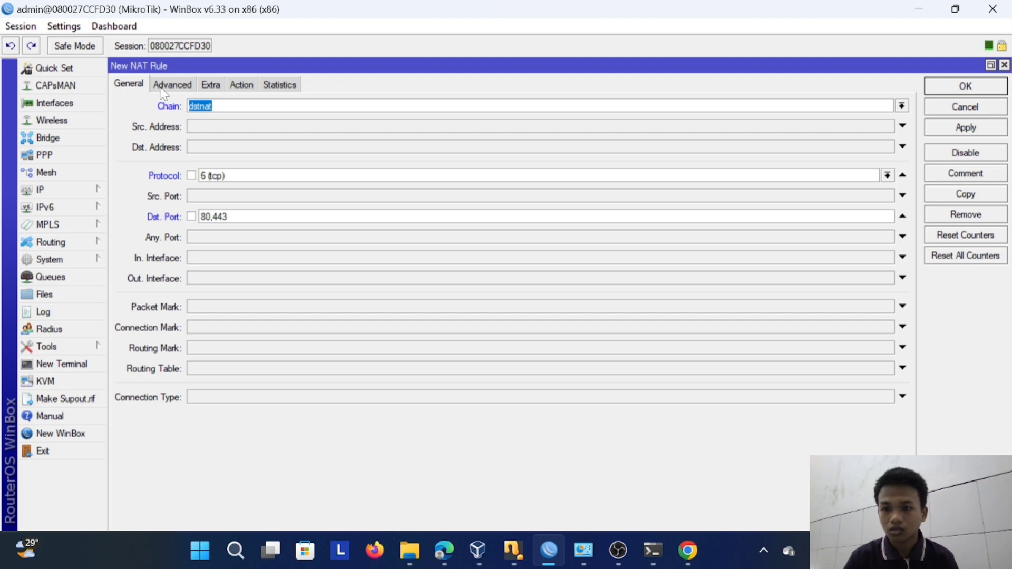
{"action": "left_click", "coordinate": [164, 86]}
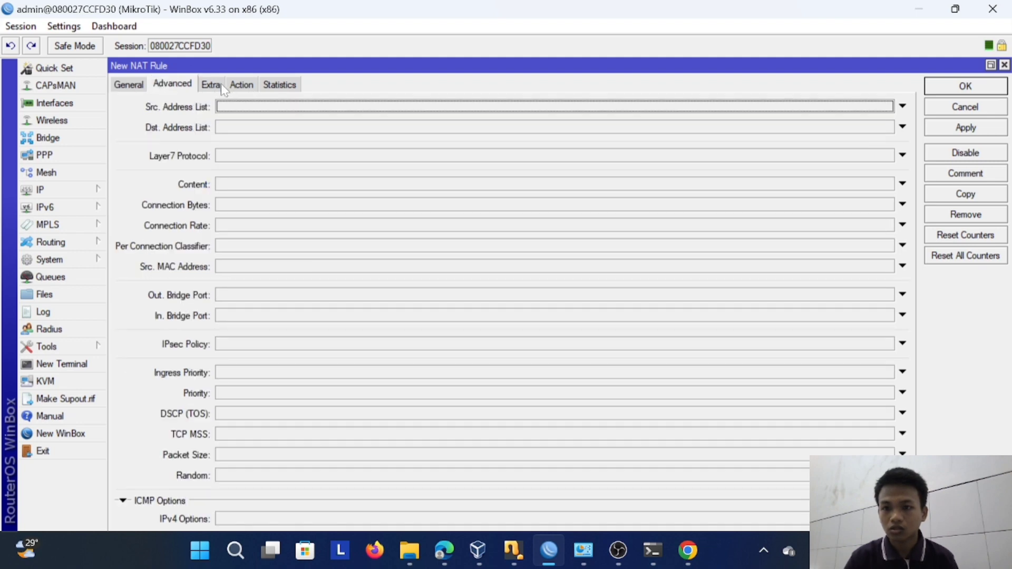
{"action": "left_click", "coordinate": [238, 87]}
{"action": "left_click", "coordinate": [142, 89]}
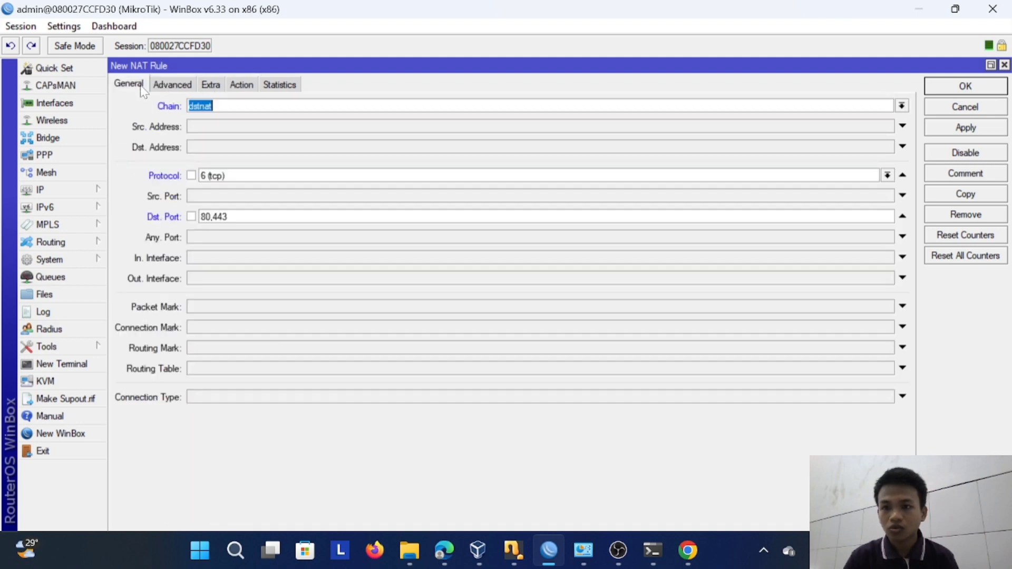
{"action": "left_click", "coordinate": [238, 88]}
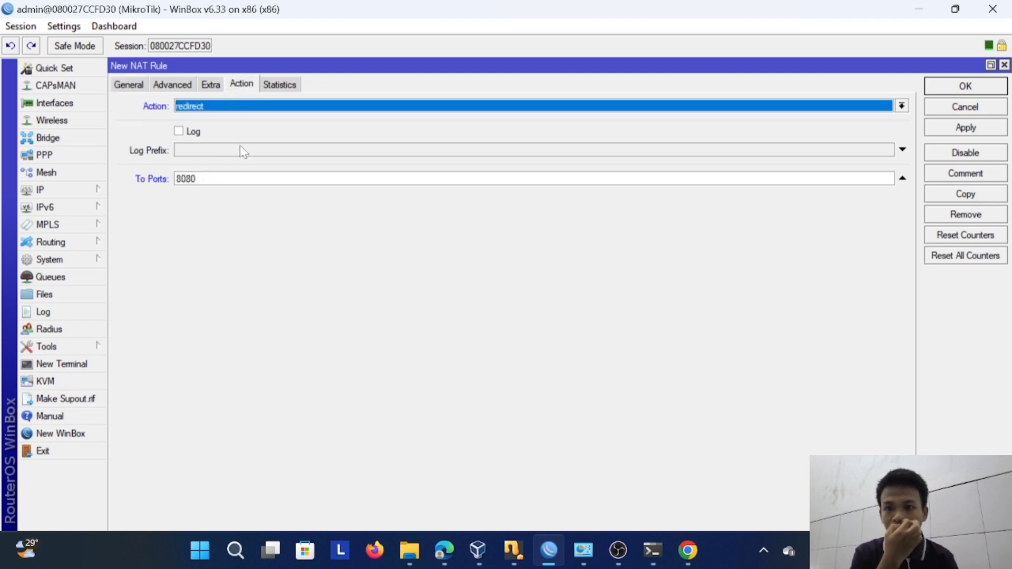
{"action": "left_click", "coordinate": [966, 127]}
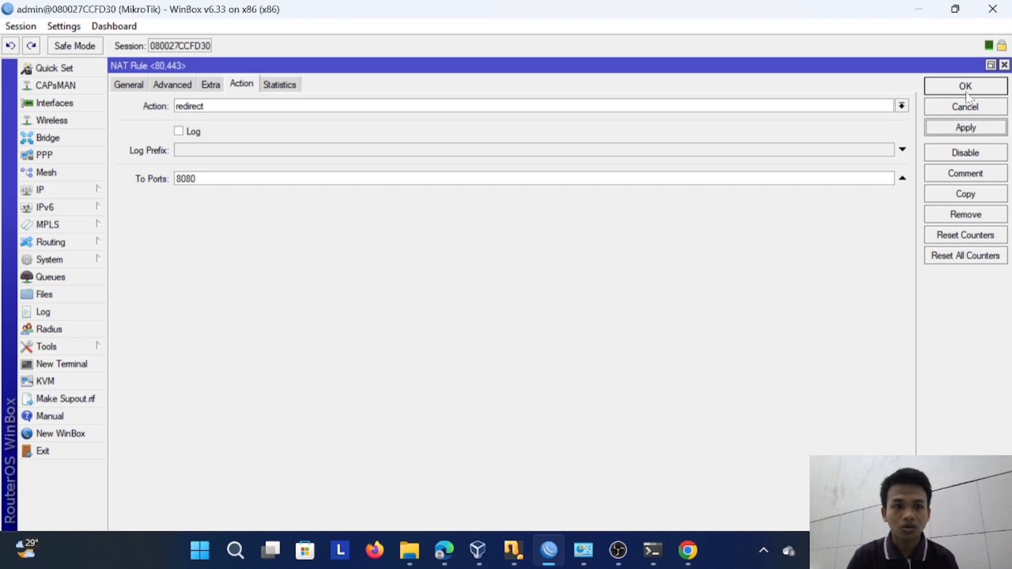
{"action": "left_click", "coordinate": [965, 85]}
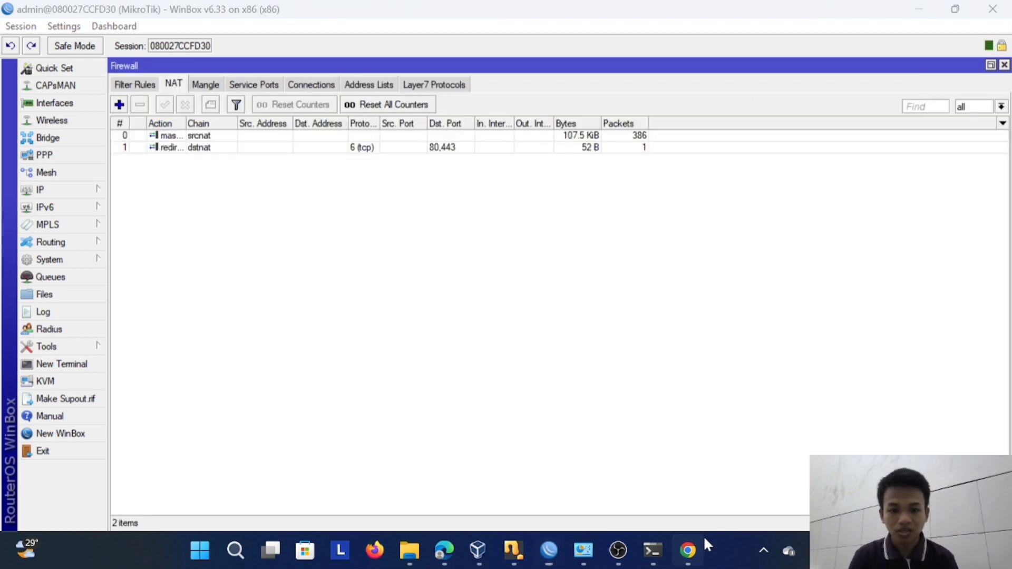
Switch to Chrome, check the instagram.com page and search for "detik" in a new tab.
{"action": "left_click", "coordinate": [689, 549]}
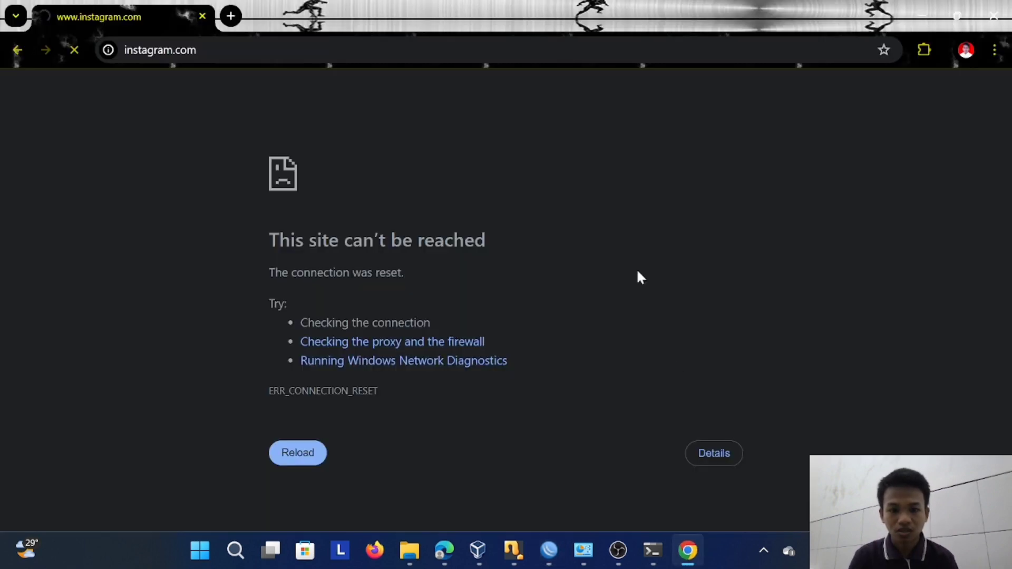
{"action": "left_click", "coordinate": [240, 19]}
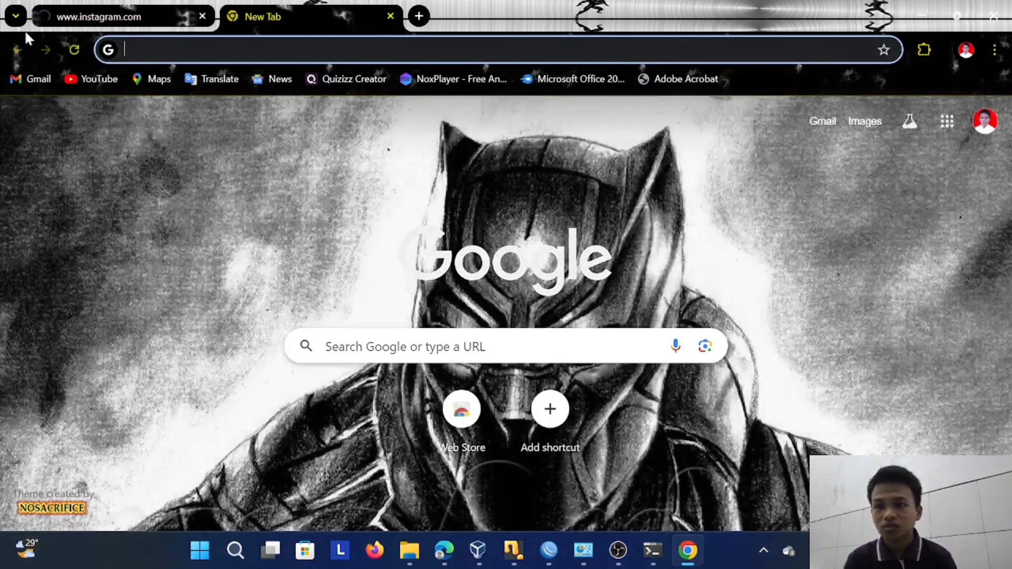
{"action": "left_click", "coordinate": [62, 16]}
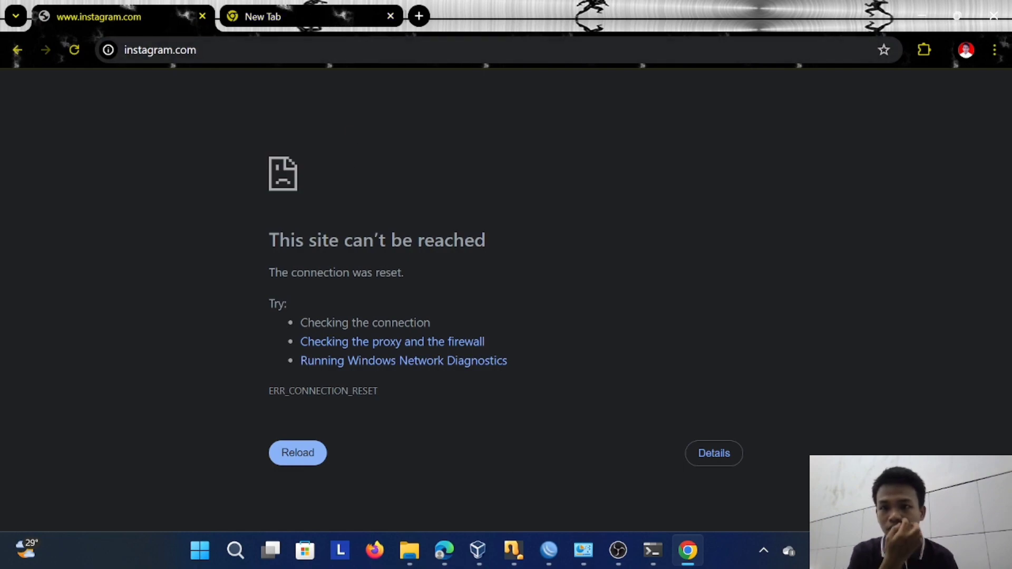
{"action": "left_click", "coordinate": [317, 13]}
{"action": "type", "text": "detik"}
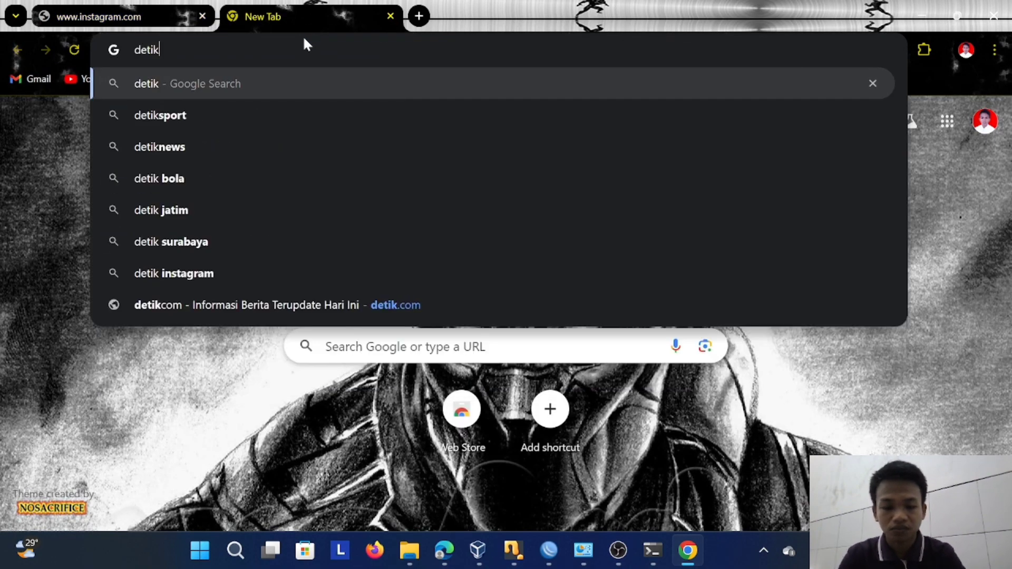
{"action": "key", "text": "Return"}
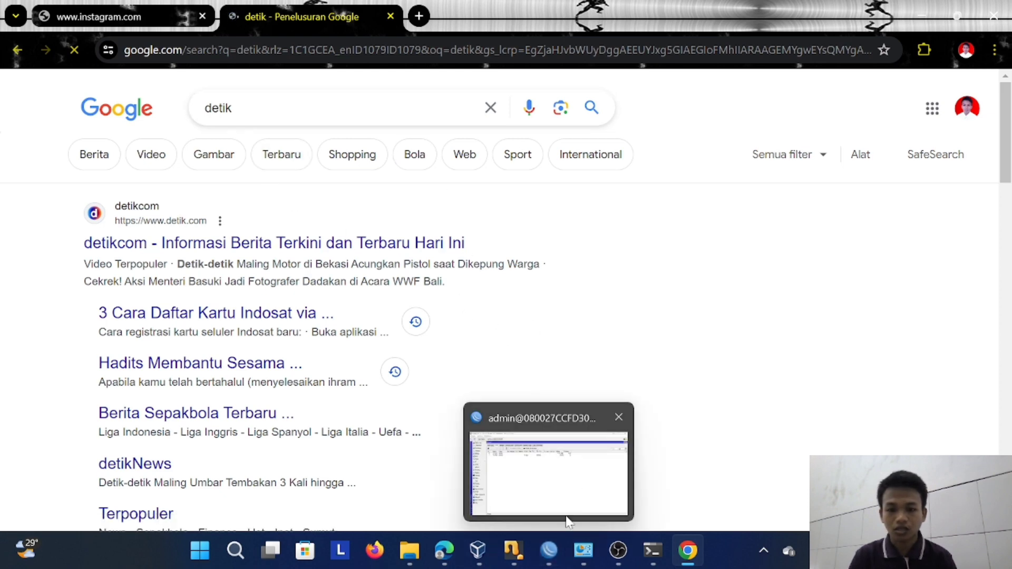
Look at the dstnat redirect rule in WinBox, and check the instagram.com and detik.com pages in Chrome.
{"action": "left_click", "coordinate": [550, 552]}
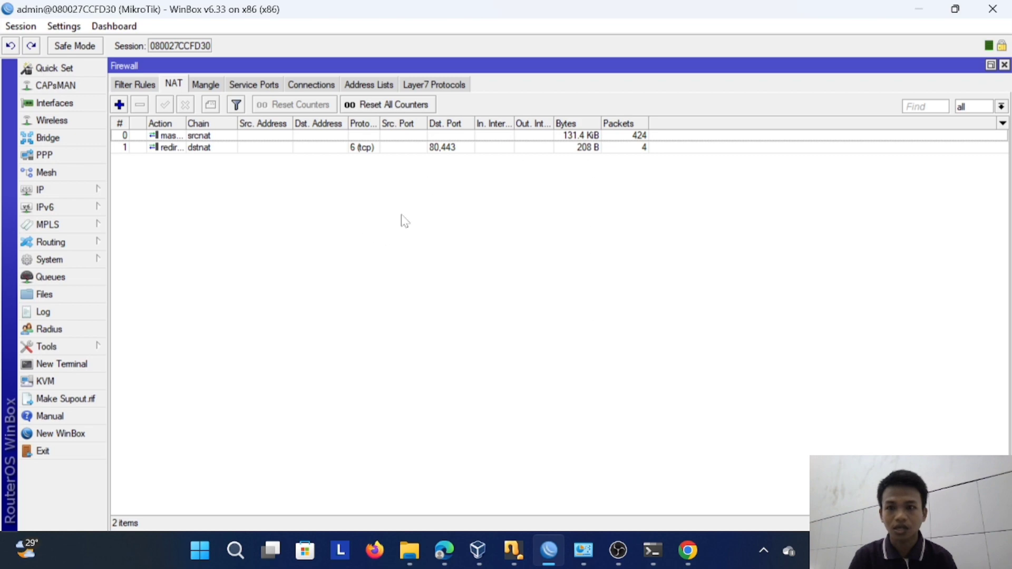
{"action": "left_click", "coordinate": [223, 149]}
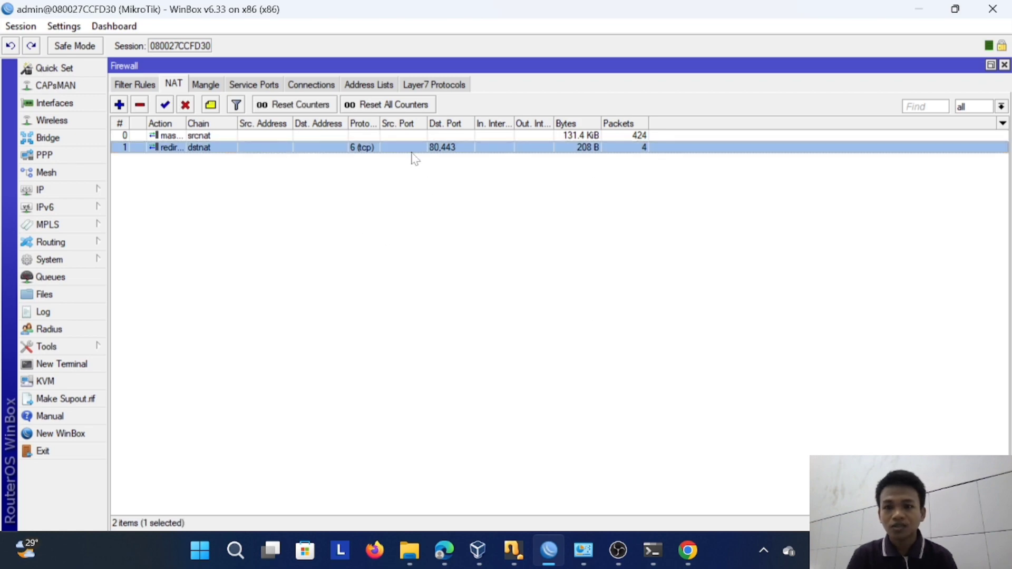
{"action": "left_click", "coordinate": [680, 559]}
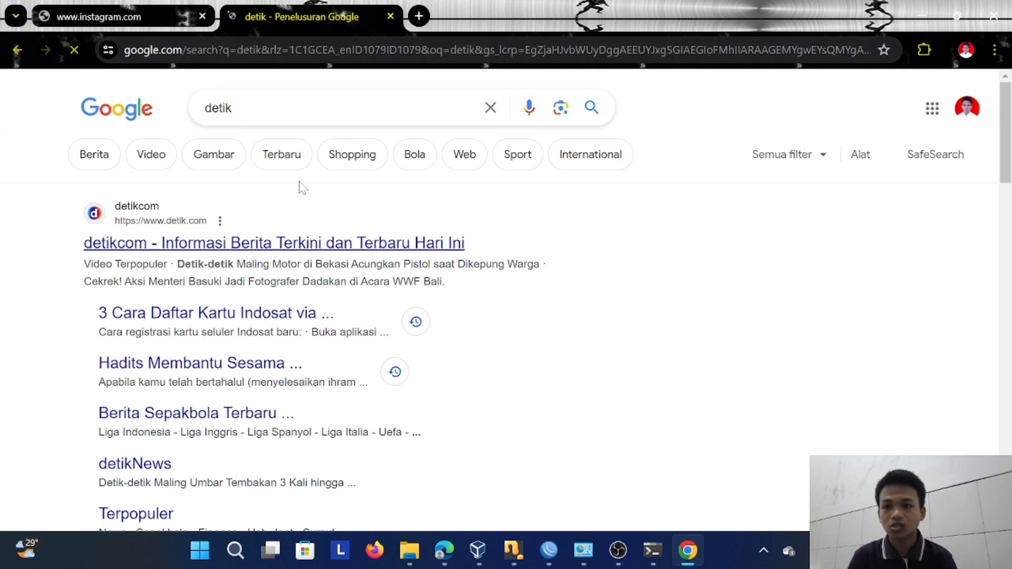
{"action": "left_click", "coordinate": [129, 13]}
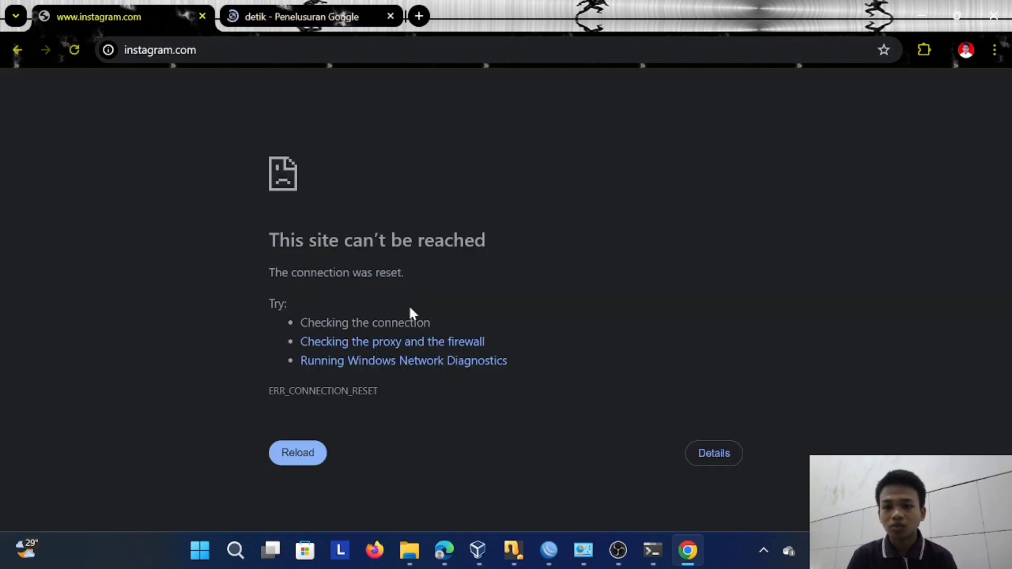
{"action": "left_click", "coordinate": [295, 22]}
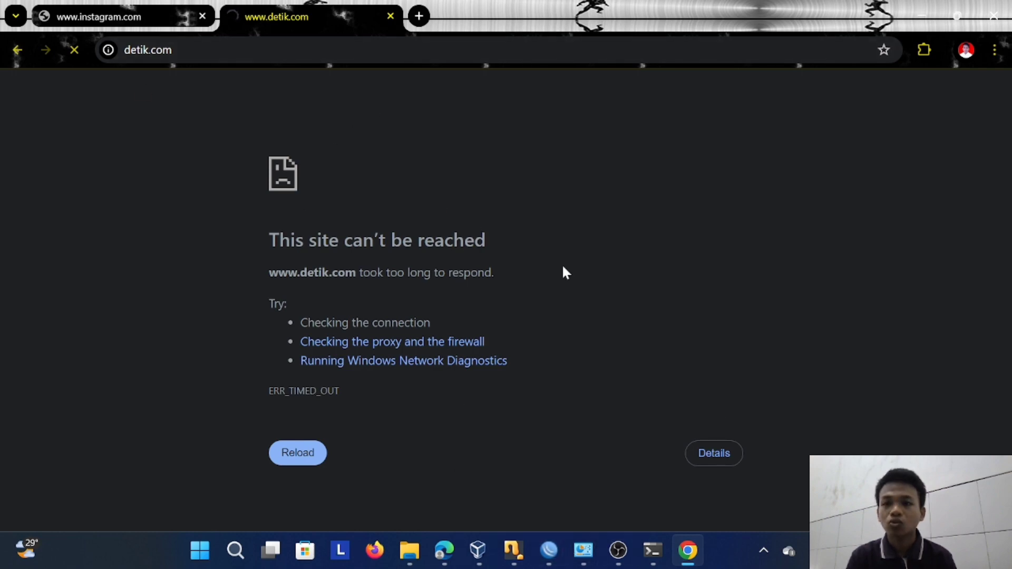
Switch to WinBox and remove the dstnat redirect rule for ports 80,443 from the NAT list.
{"action": "left_click", "coordinate": [548, 550]}
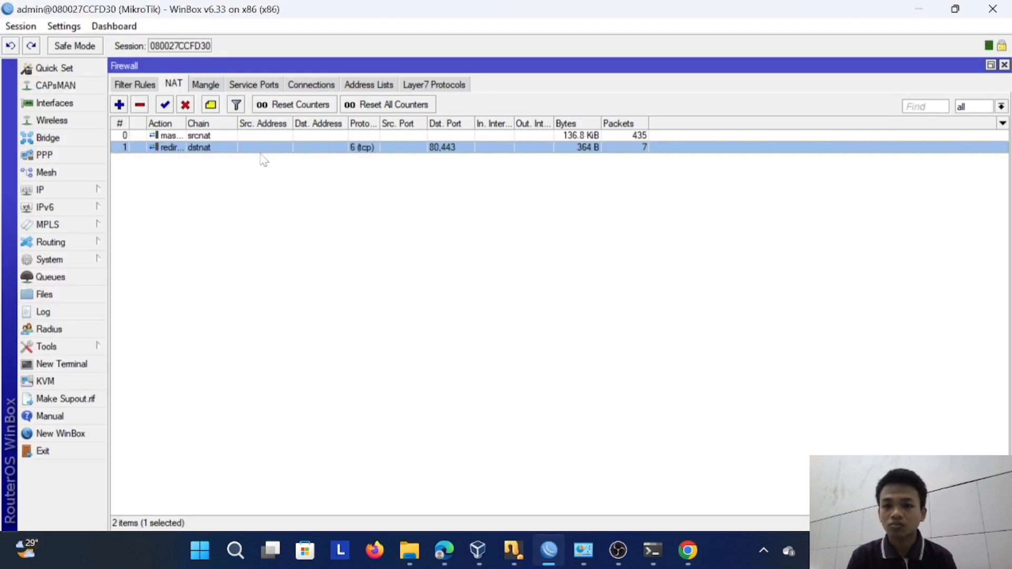
{"action": "left_click", "coordinate": [139, 105]}
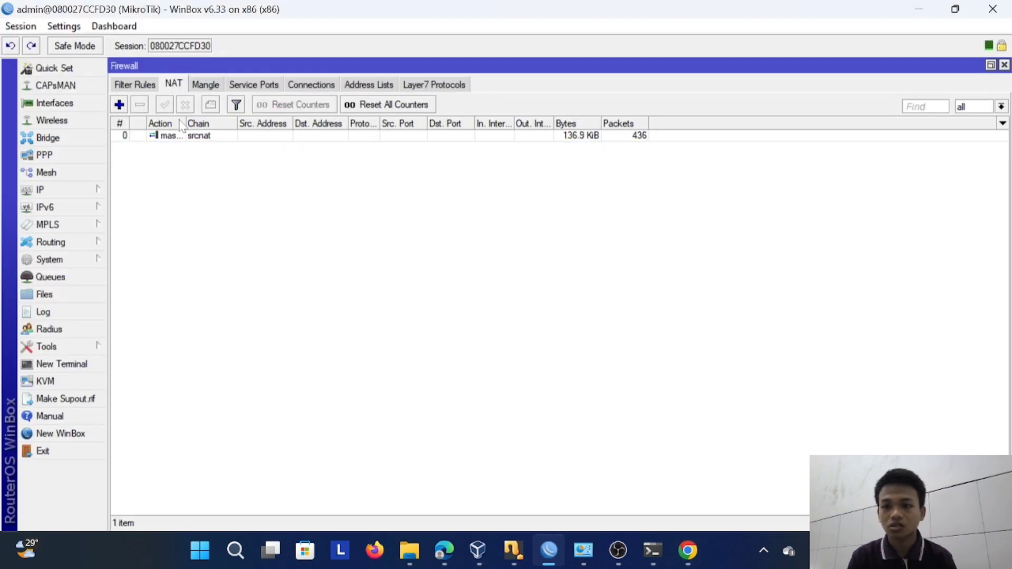
Switch to Chrome, reload detik.com to test access without the redirect rule, and replace its tab with a new blank one.
{"action": "left_click", "coordinate": [687, 558]}
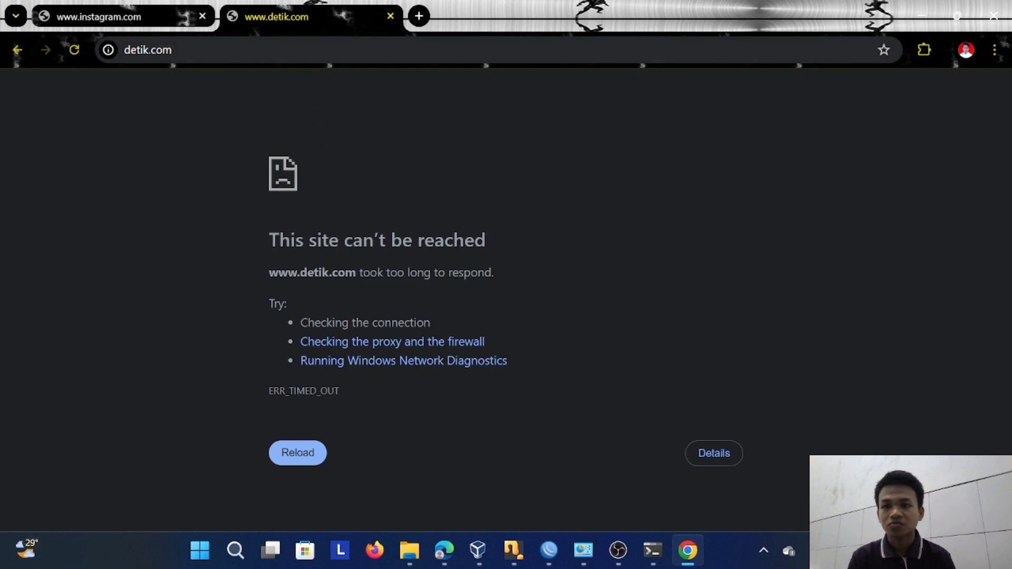
{"action": "left_click", "coordinate": [74, 49]}
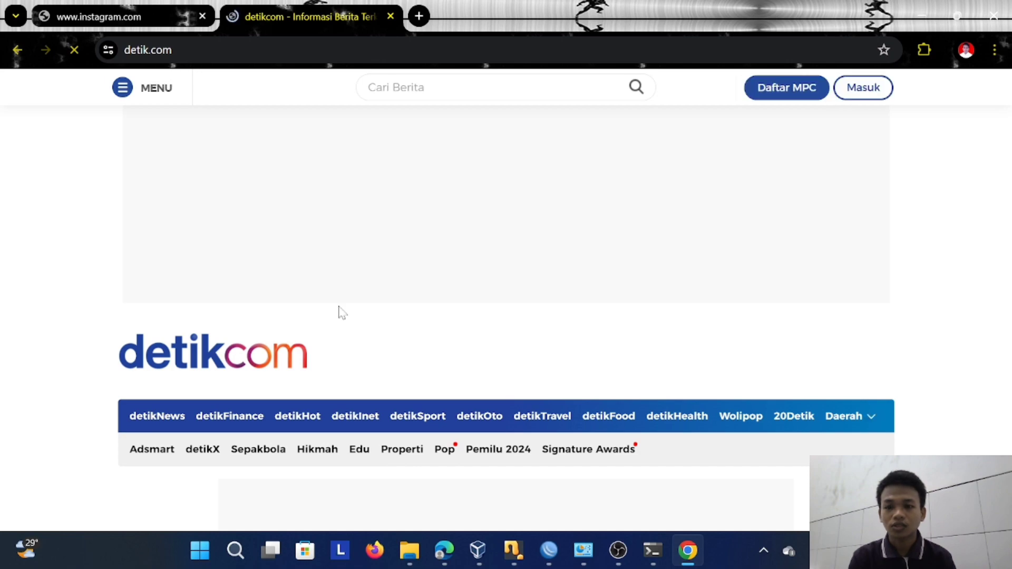
{"action": "left_click", "coordinate": [419, 16]}
{"action": "left_click", "coordinate": [390, 16]}
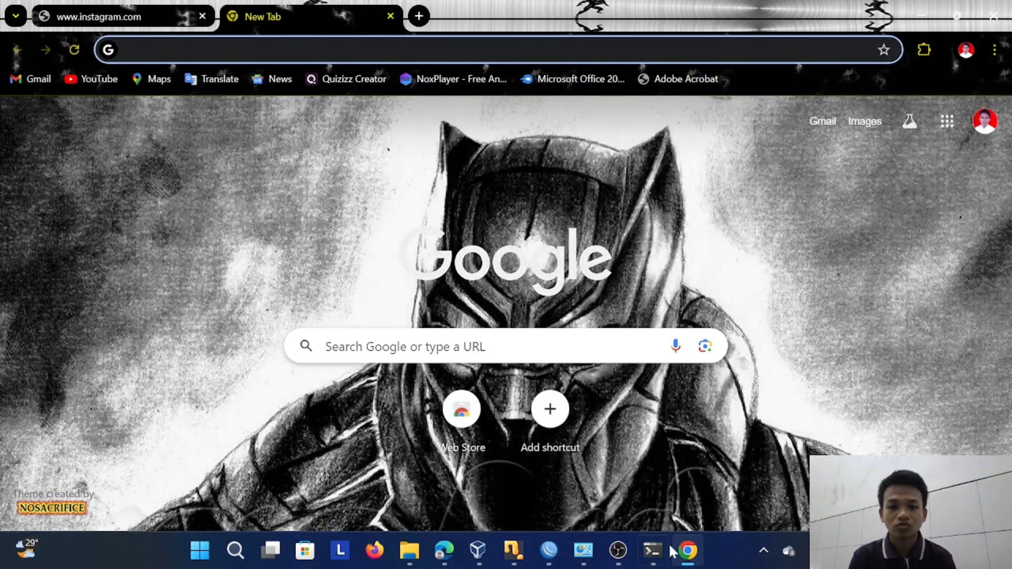
Switch to WinBox and start a new NAT rule with chain dstnat, protocol 6 (tcp) and destination ports 80,443.
{"action": "left_click", "coordinate": [558, 552]}
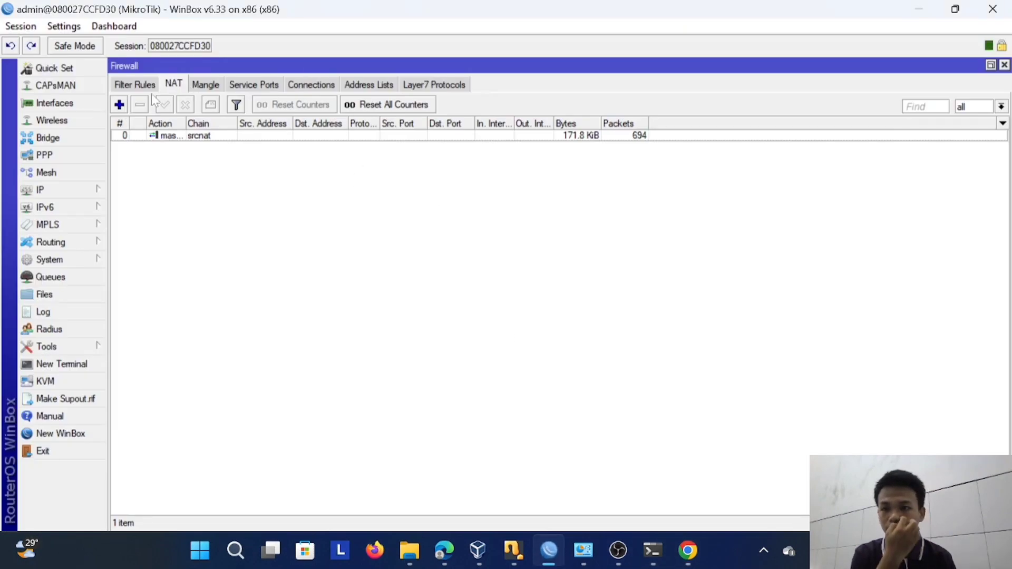
{"action": "left_click", "coordinate": [120, 104]}
{"action": "left_click", "coordinate": [145, 87]}
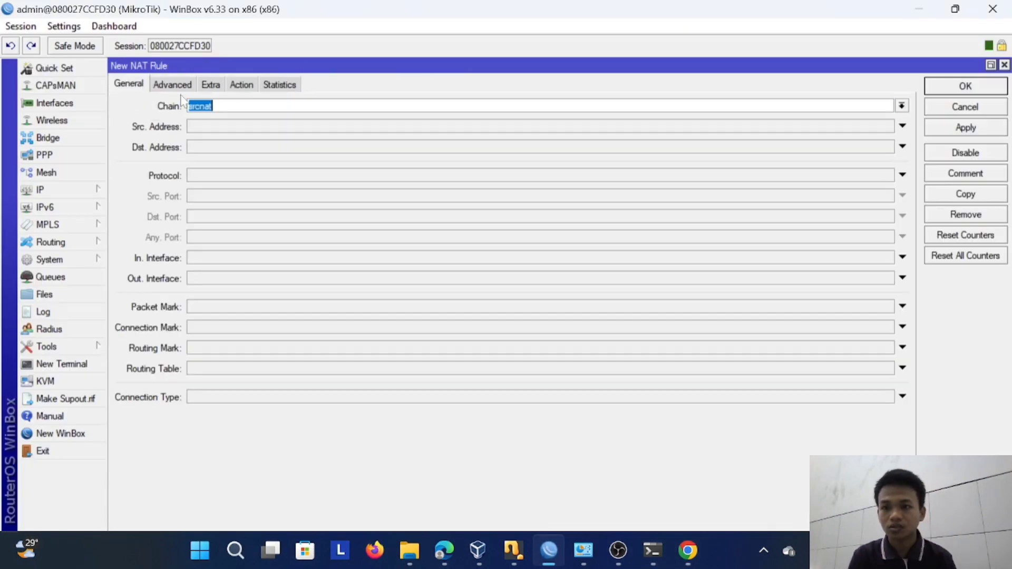
{"action": "left_click", "coordinate": [901, 106]}
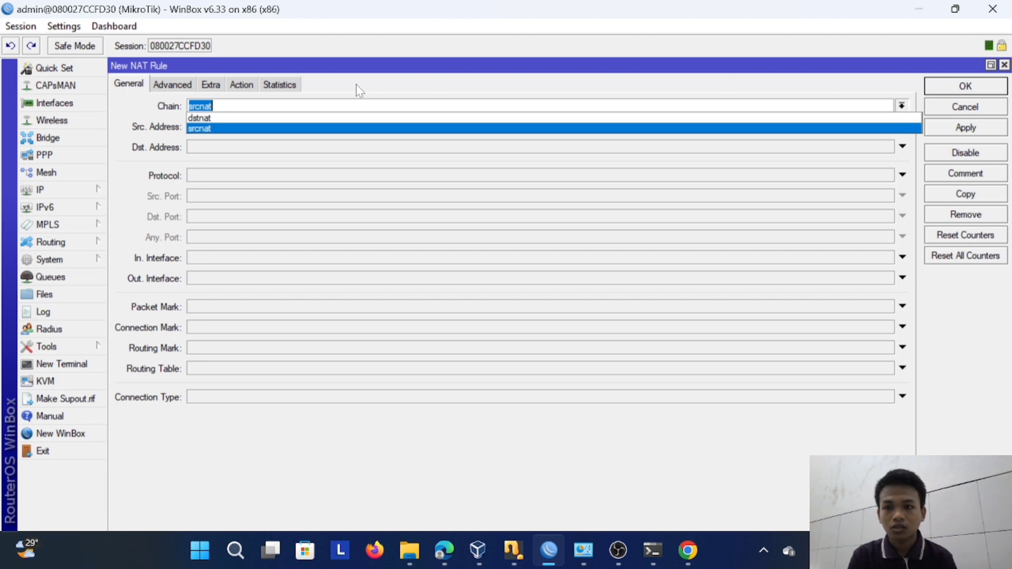
{"action": "left_click", "coordinate": [258, 114]}
{"action": "left_click", "coordinate": [228, 175]}
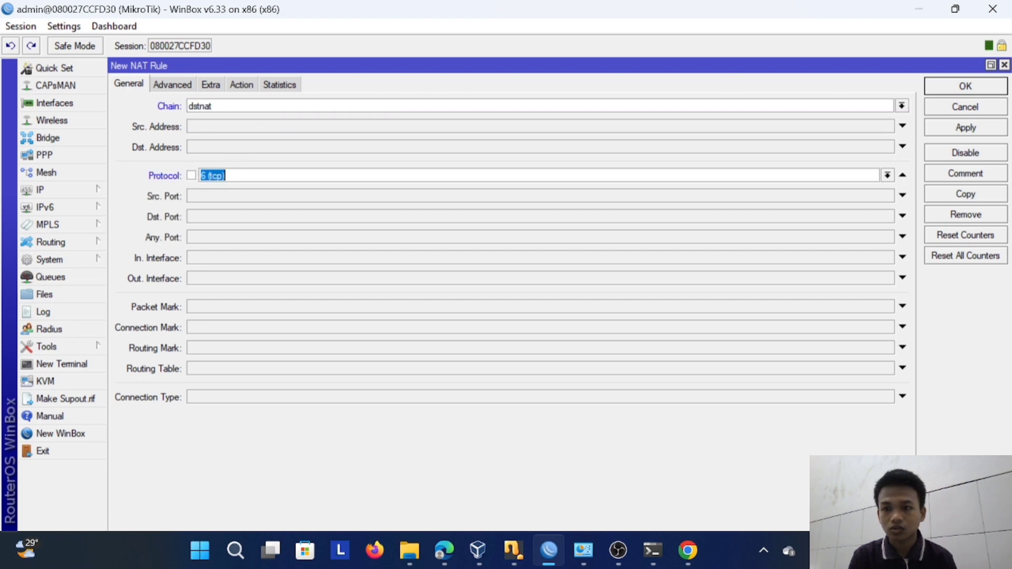
{"action": "left_click", "coordinate": [226, 217]}
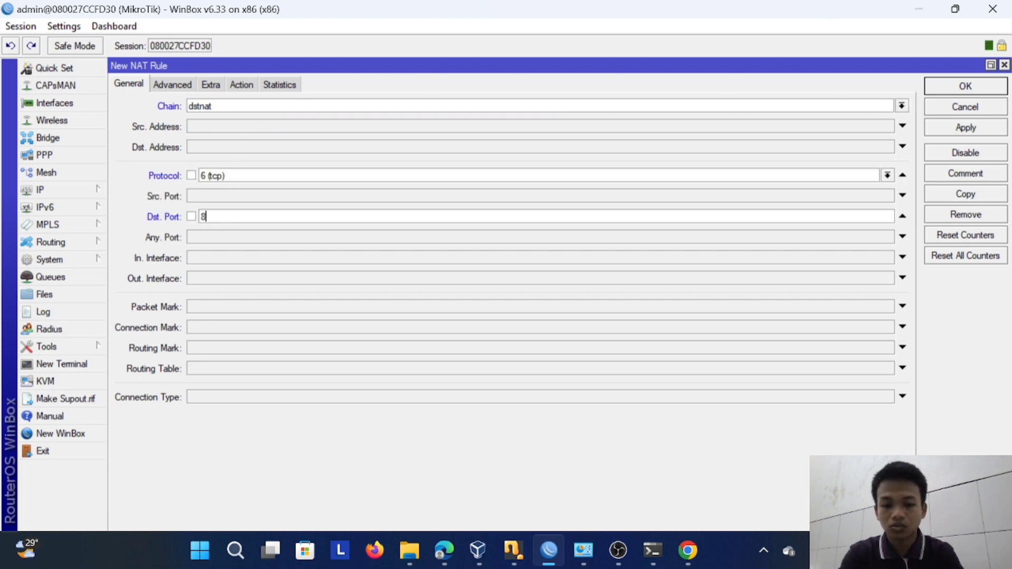
{"action": "type", "text": "80,443"}
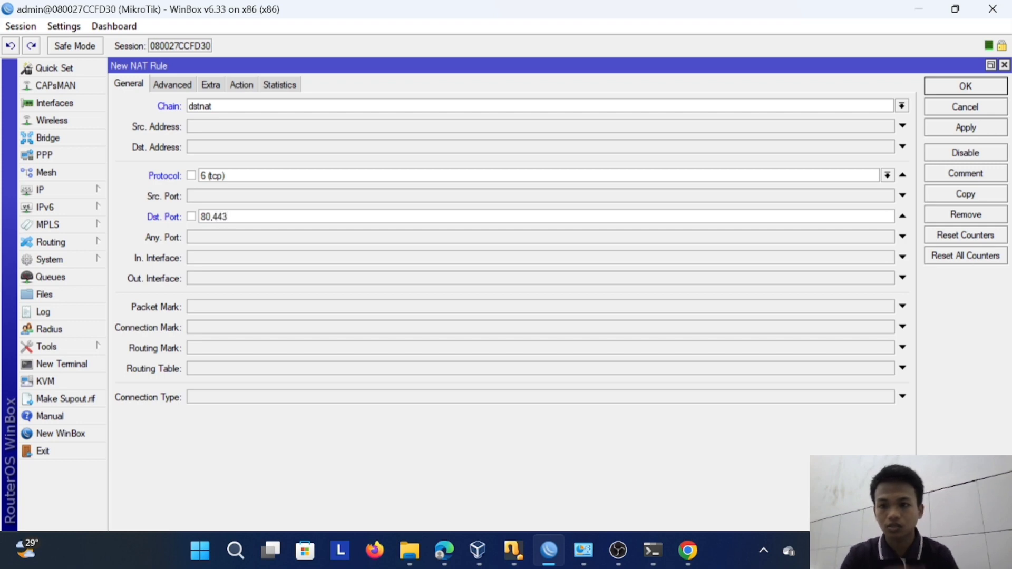
Set the new NAT rule's action to redirect to port 8080, apply it and save the rule.
{"action": "left_click", "coordinate": [241, 84]}
{"action": "left_click", "coordinate": [224, 106]}
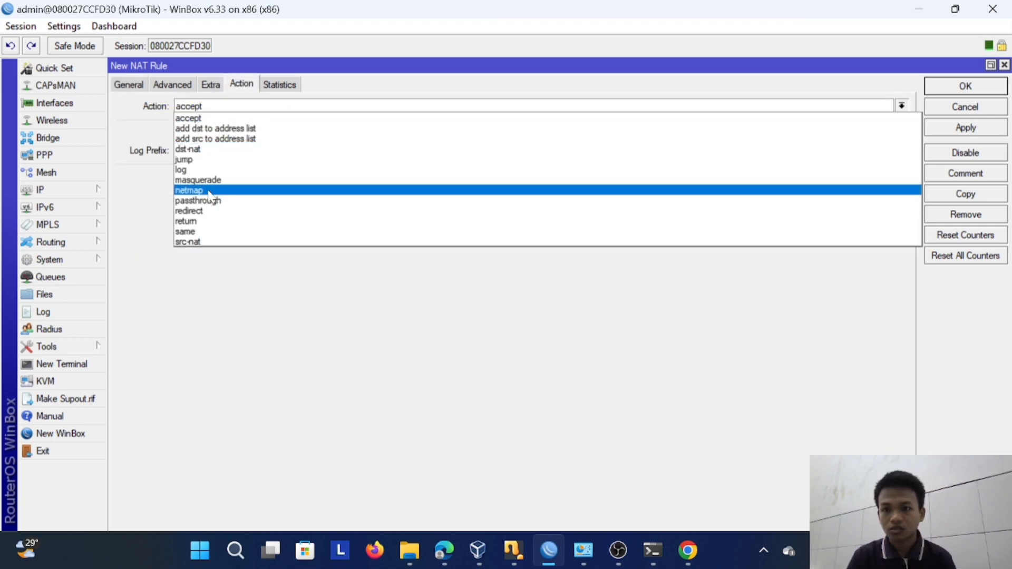
{"action": "left_click", "coordinate": [210, 211]}
{"action": "left_click", "coordinate": [222, 179]}
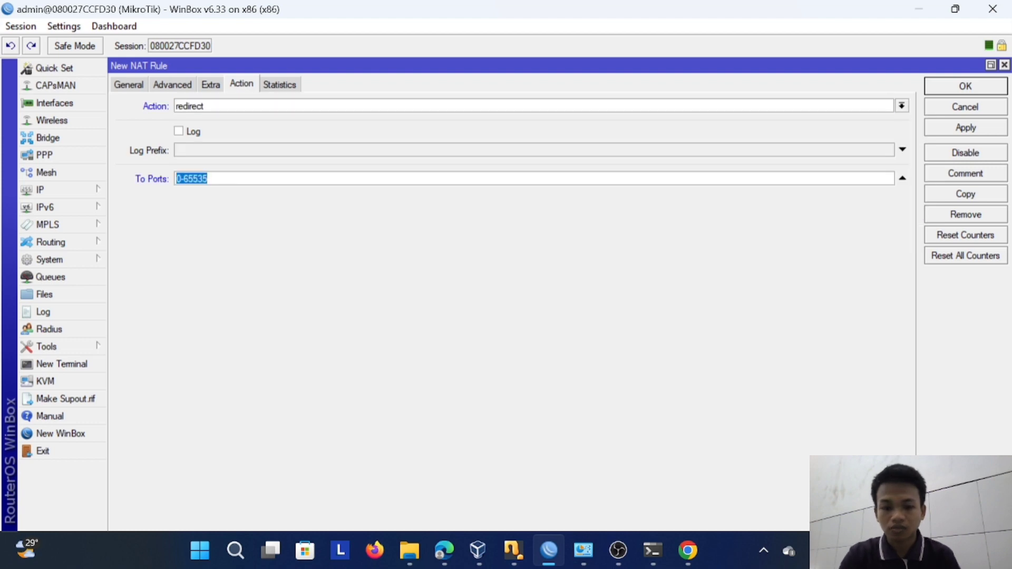
{"action": "type", "text": "8080"}
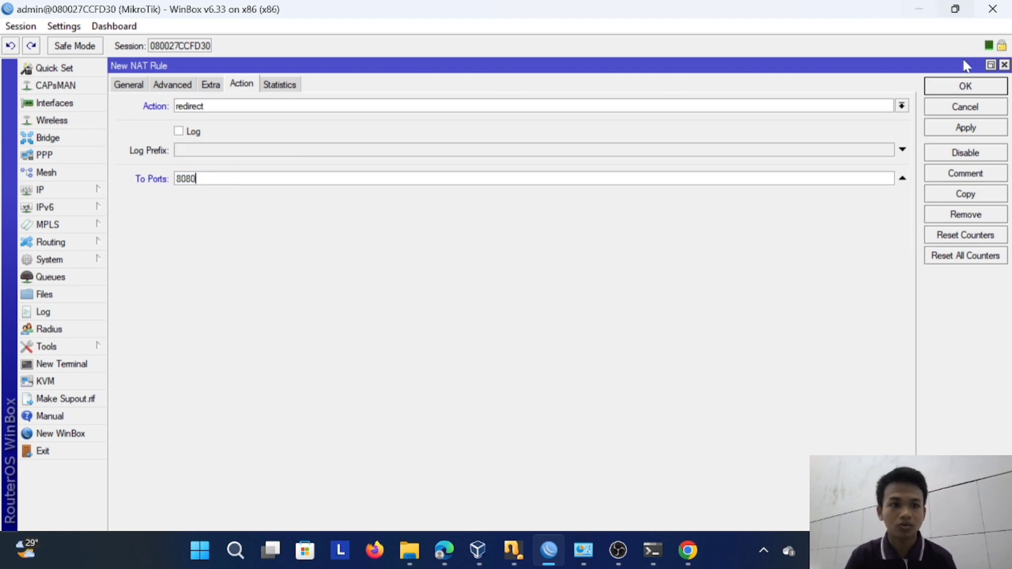
{"action": "left_click", "coordinate": [966, 127]}
{"action": "left_click", "coordinate": [970, 87]}
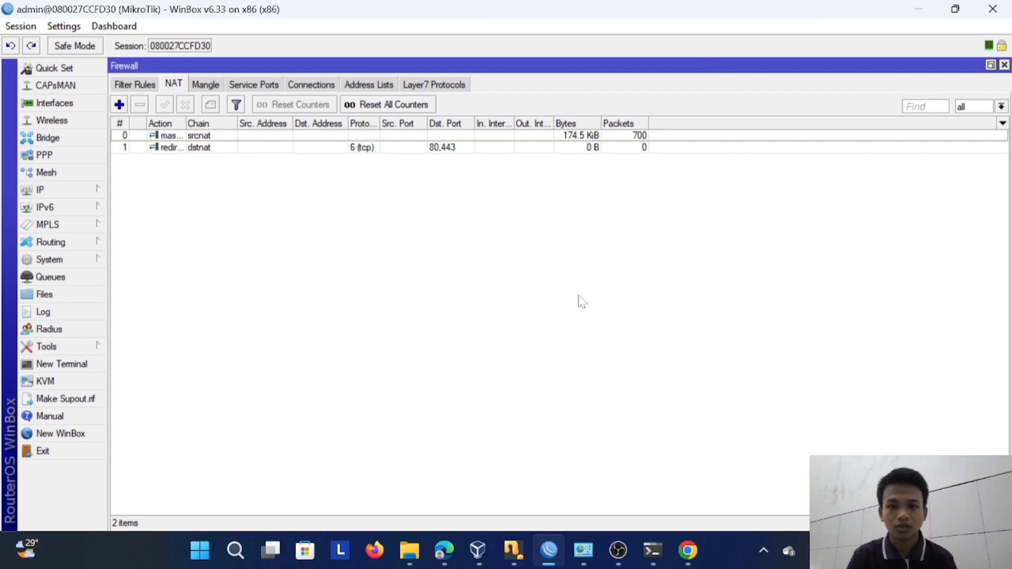
Switch to Chrome and clear the all-time browsing history, download history, cookies and cached files.
{"action": "left_click", "coordinate": [687, 551]}
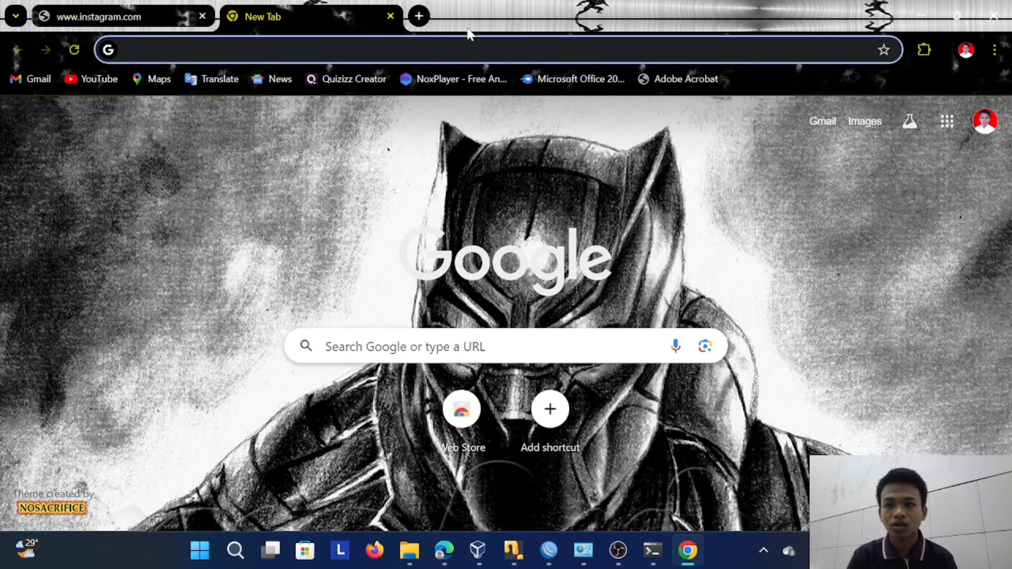
{"action": "left_click", "coordinate": [994, 50]}
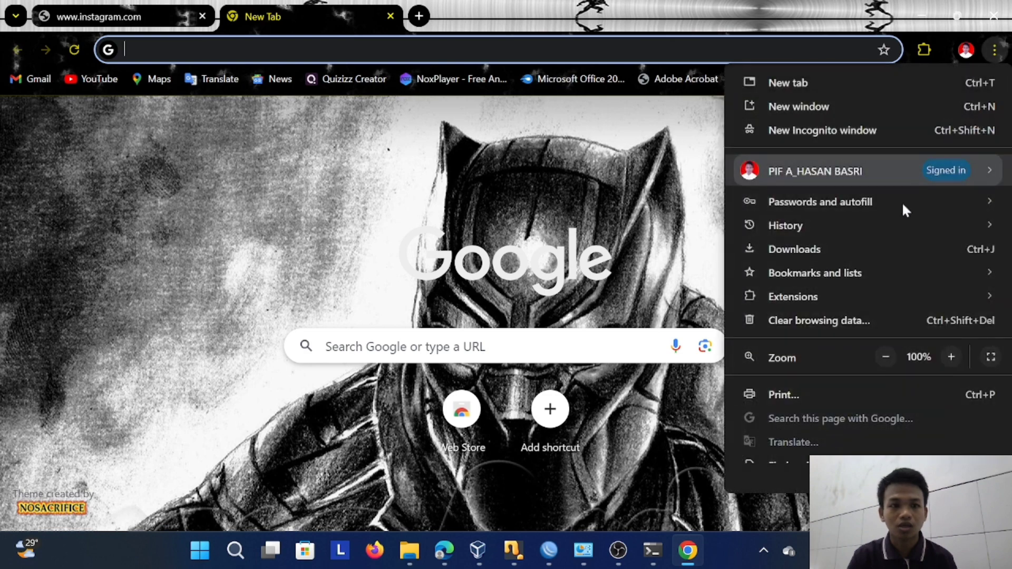
{"action": "left_click", "coordinate": [865, 319]}
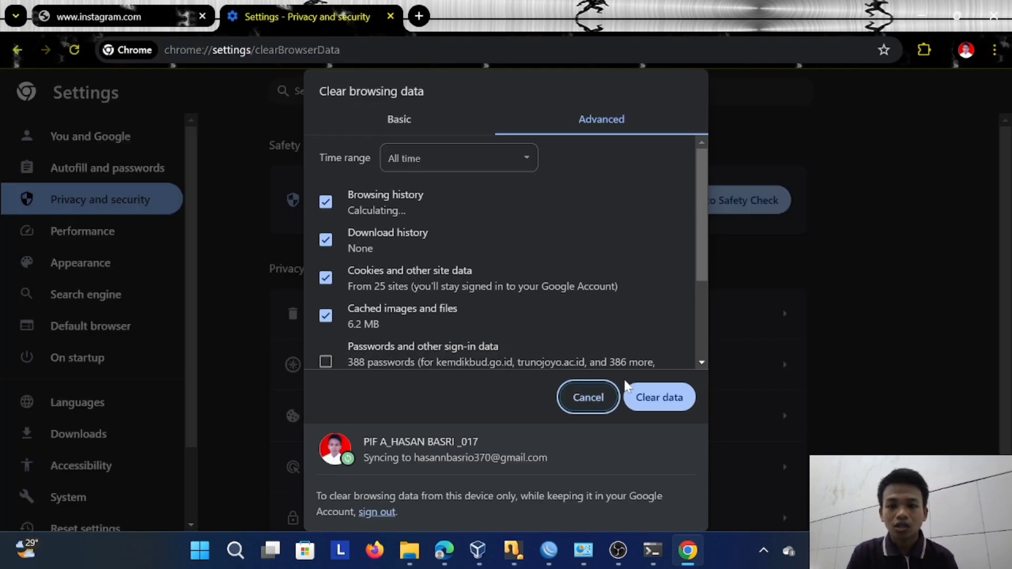
{"action": "left_click", "coordinate": [661, 409]}
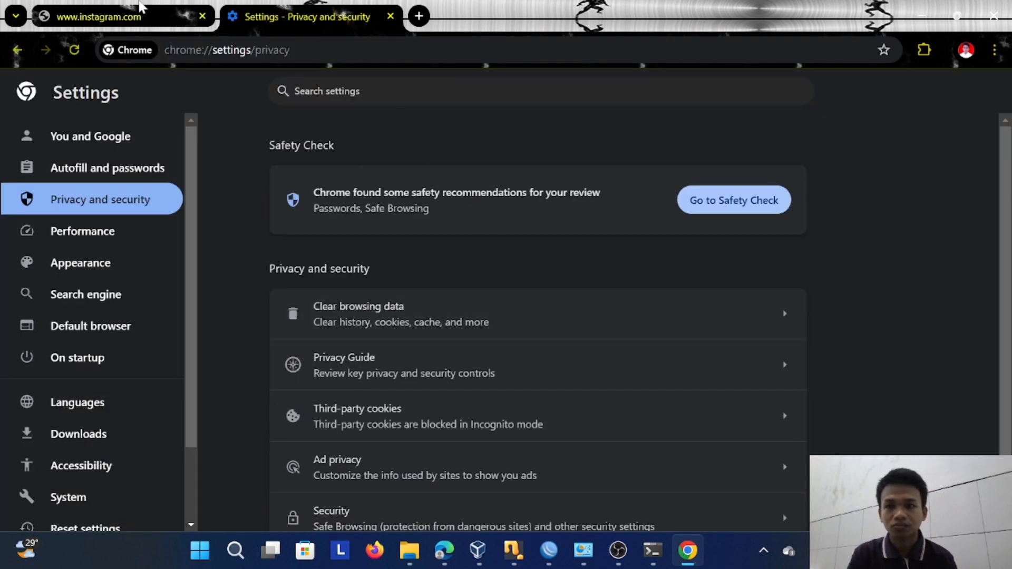
Replace the settings tab with a new tab and load detik.com in it.
{"action": "left_click", "coordinate": [419, 16]}
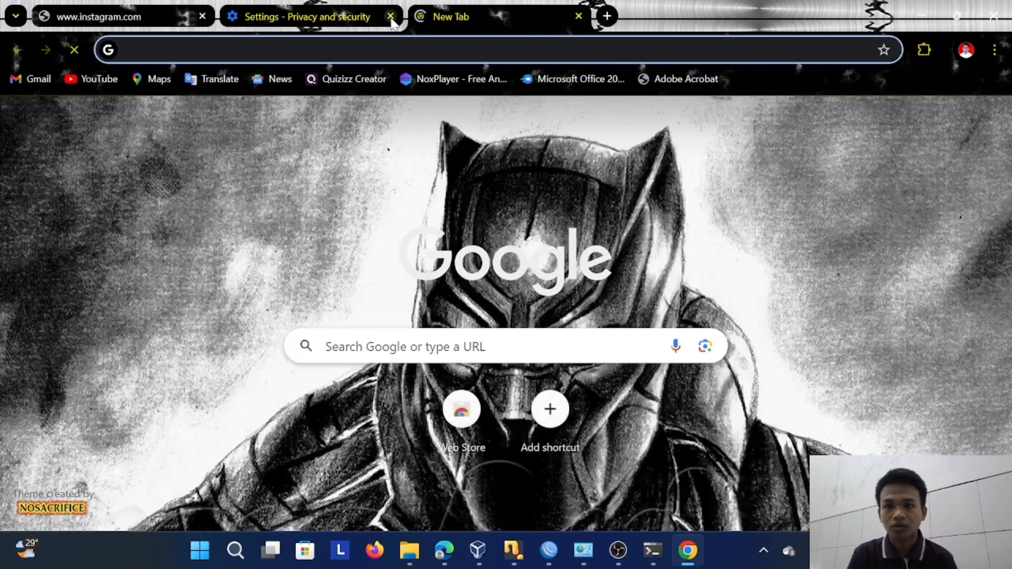
{"action": "left_click", "coordinate": [390, 16]}
{"action": "type", "text": "d"}
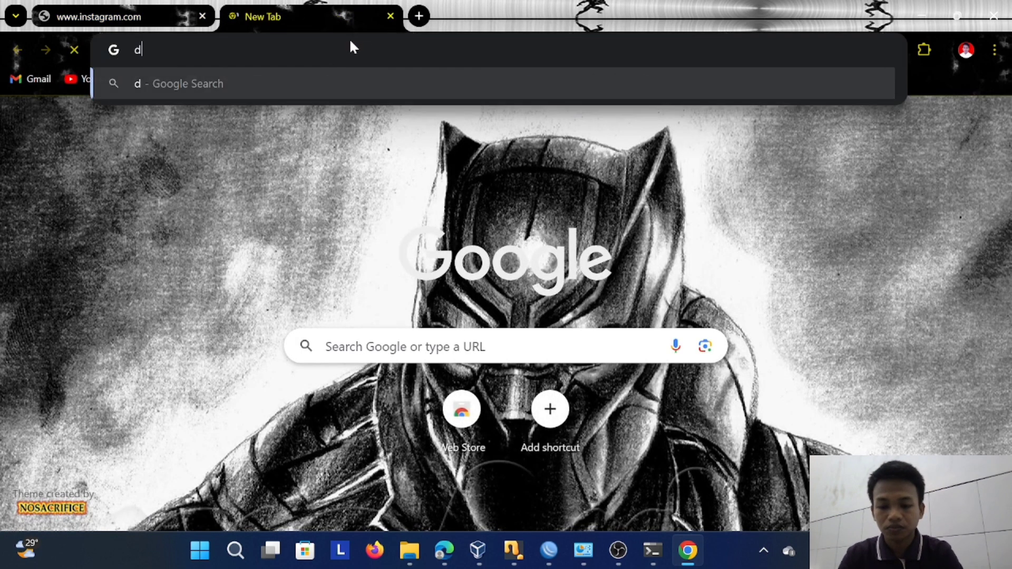
{"action": "type", "text": "etik.com"}
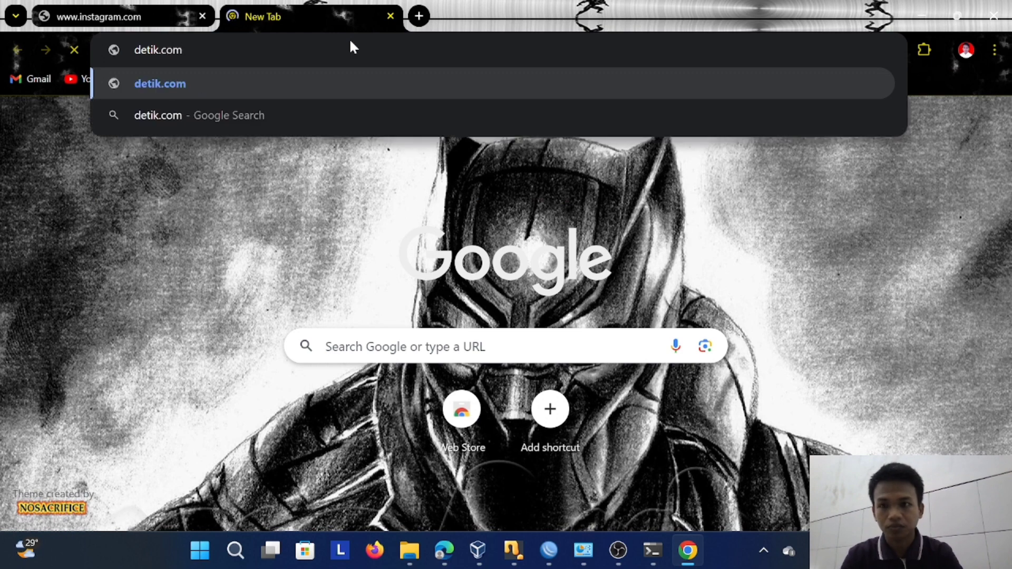
{"action": "key", "text": "Return"}
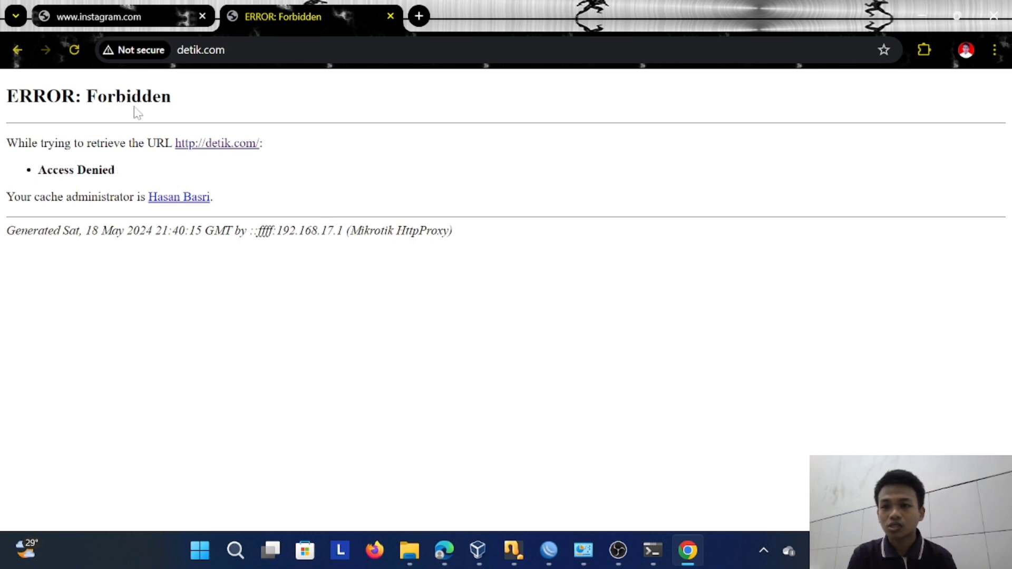
Compare the instagram.com and detik.com pages to check that both sites are blocked.
{"action": "left_click", "coordinate": [122, 22]}
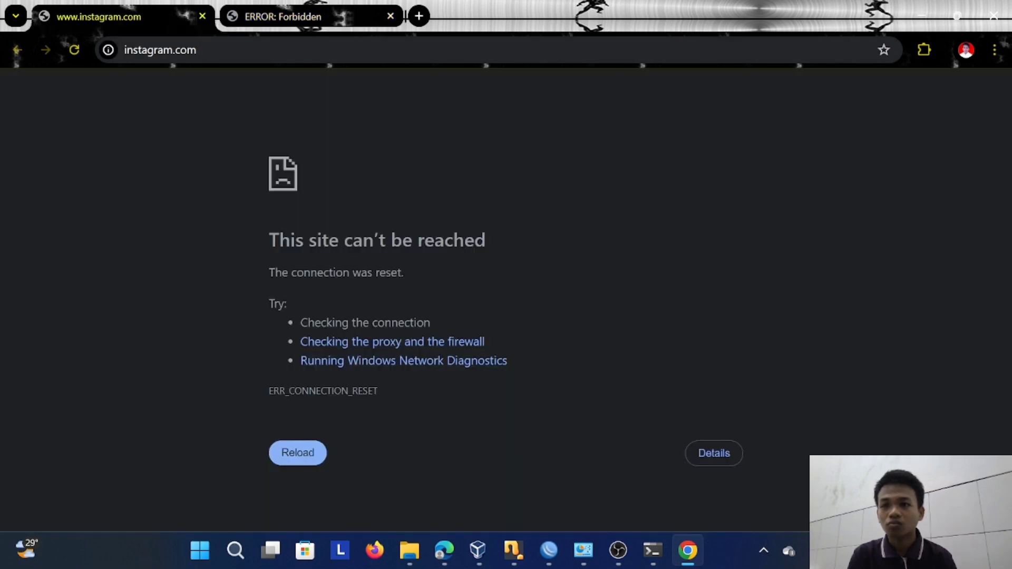
{"action": "left_click", "coordinate": [280, 16]}
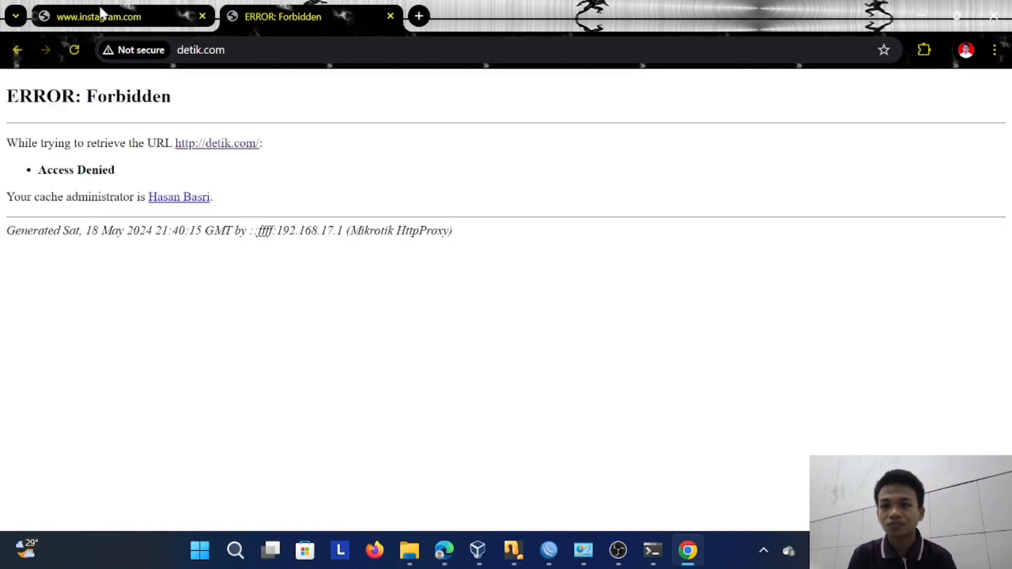
{"action": "left_click", "coordinate": [100, 16]}
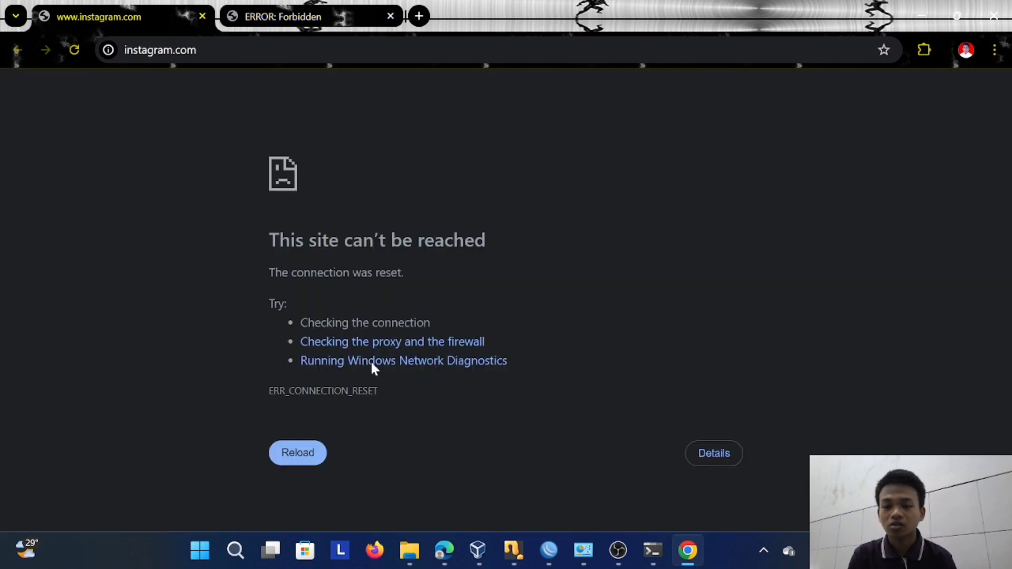
{"action": "left_click", "coordinate": [302, 19]}
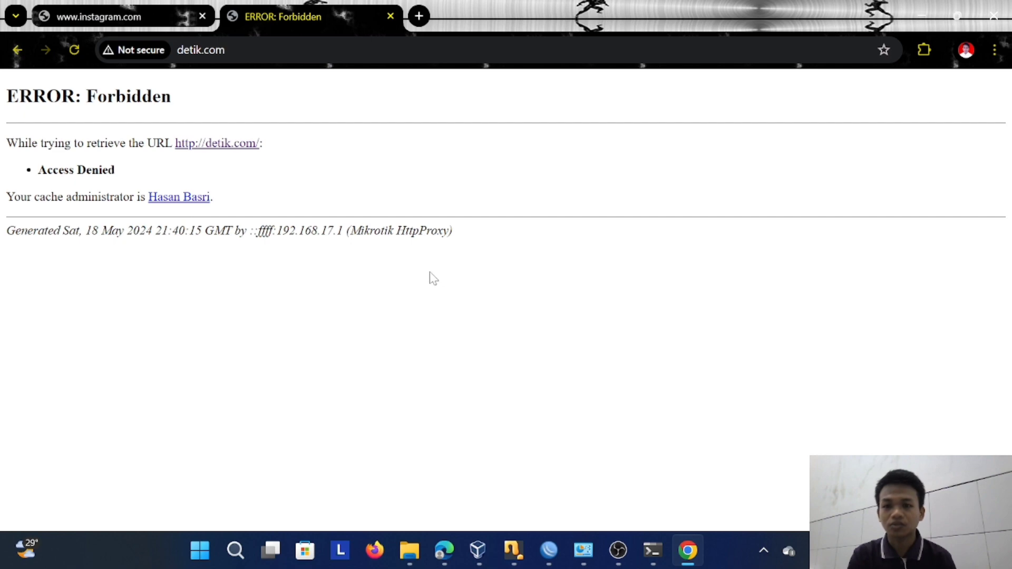
Minimize Chrome, WinBox and the remaining open windows to show the desktop.
{"action": "left_click", "coordinate": [917, 16]}
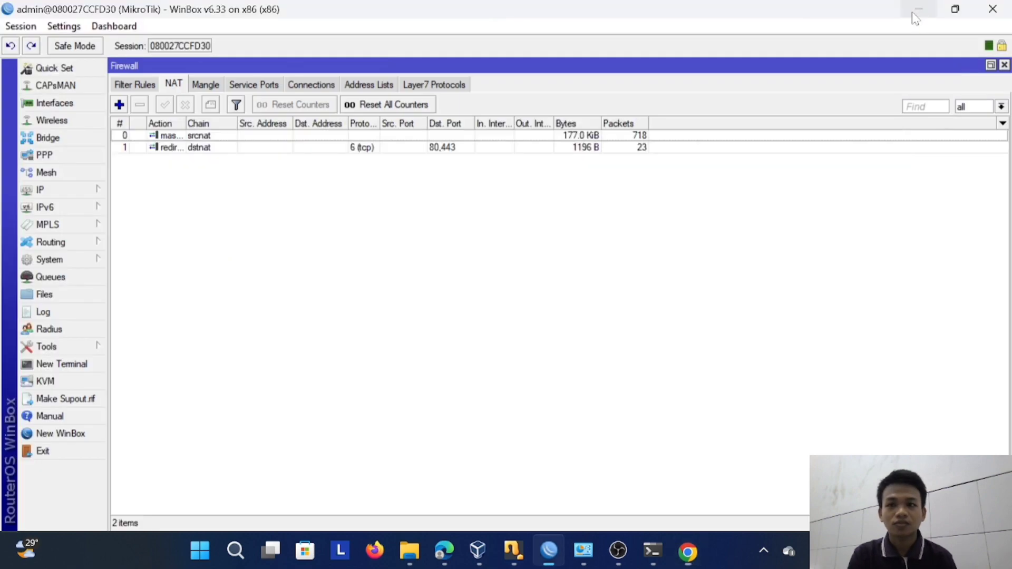
{"action": "left_click", "coordinate": [915, 16]}
{"action": "left_click", "coordinate": [909, 15]}
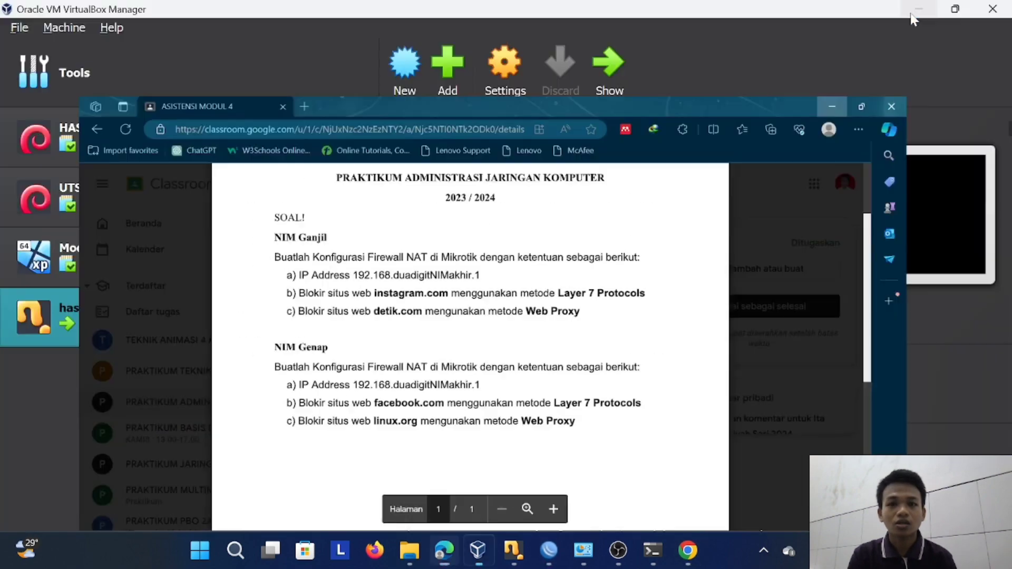
{"action": "left_click", "coordinate": [911, 14]}
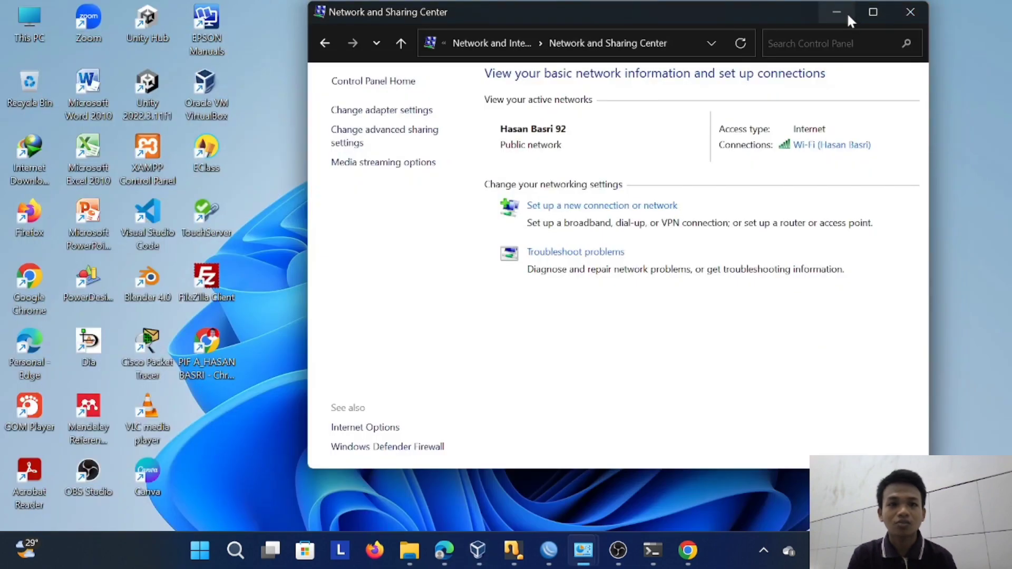
{"action": "left_click", "coordinate": [846, 12]}
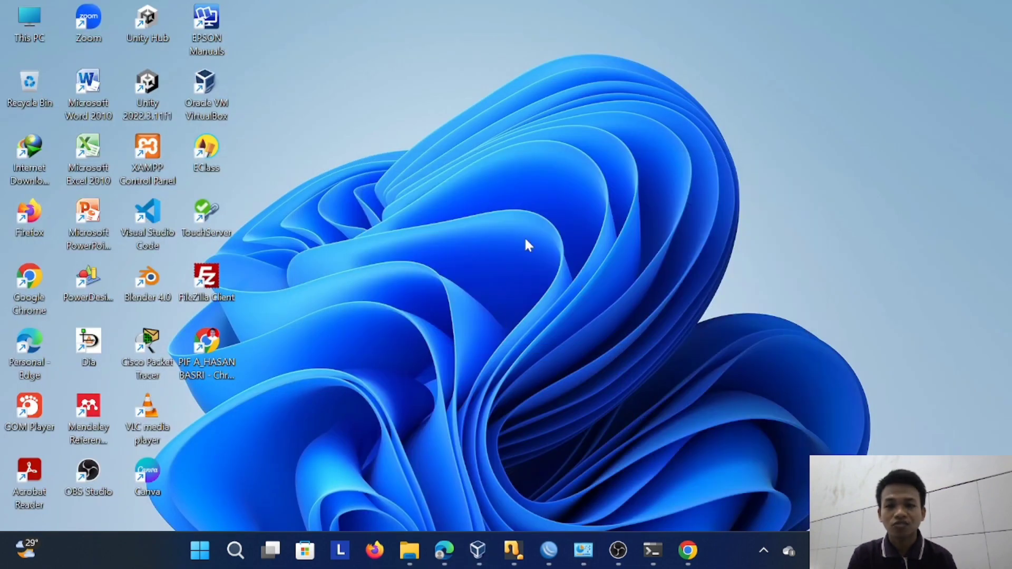